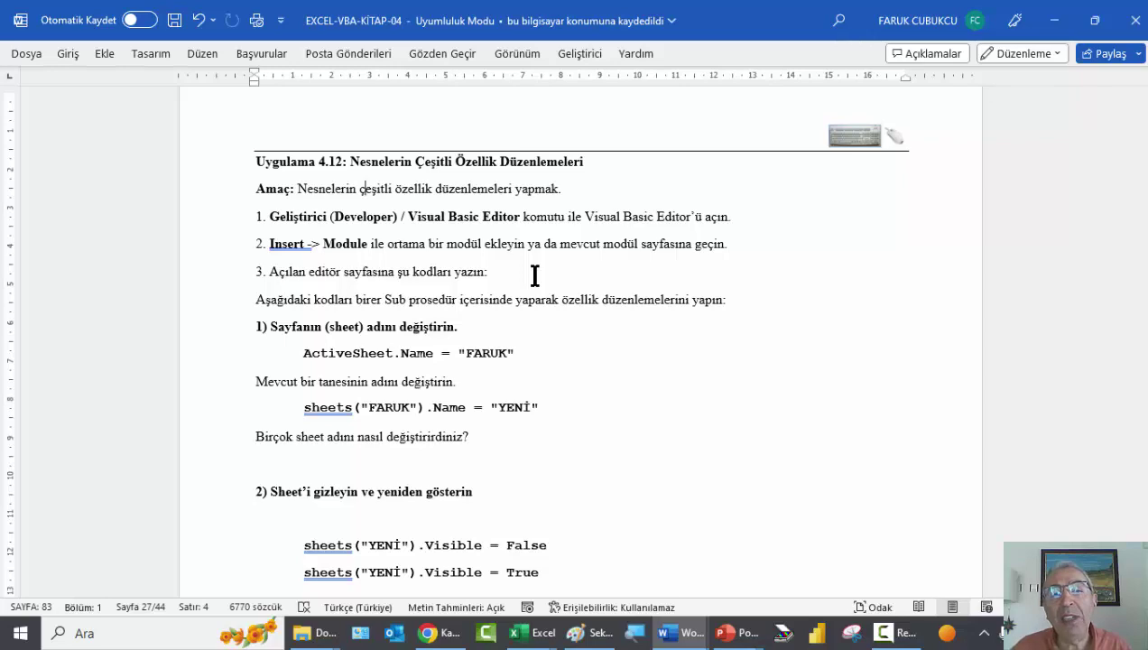
Switch to the EXCEL-VBA-kitabi-slaytlari deck and move from slide 6 to slide 7
key("alt+Tab")
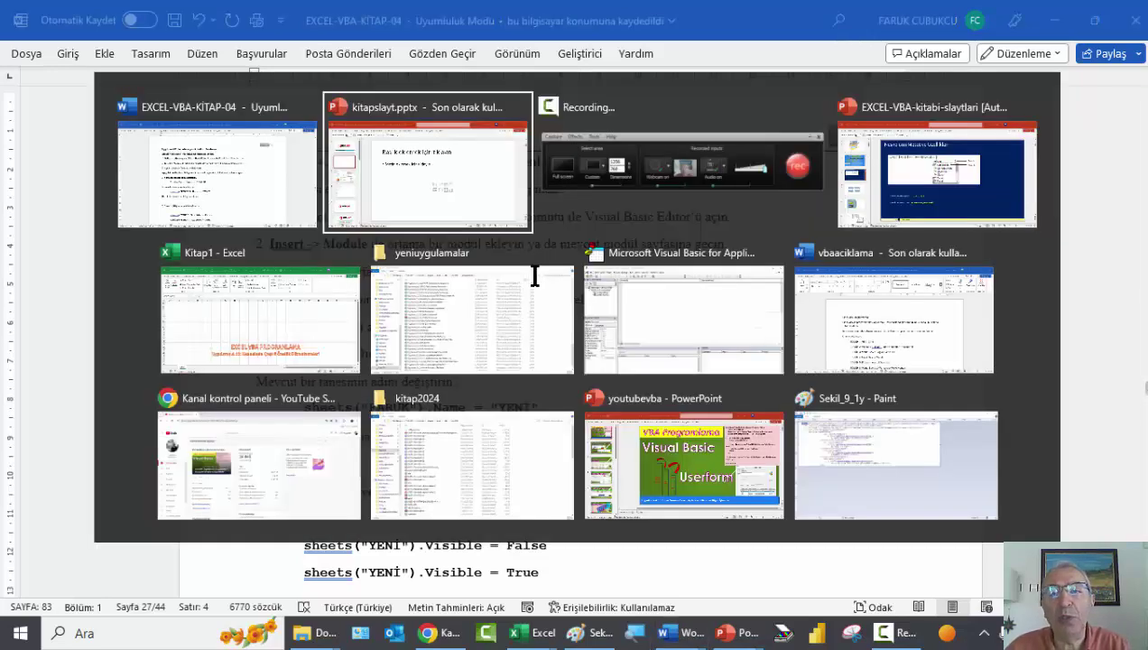
key("alt+Tab")
key("alt+Tab")
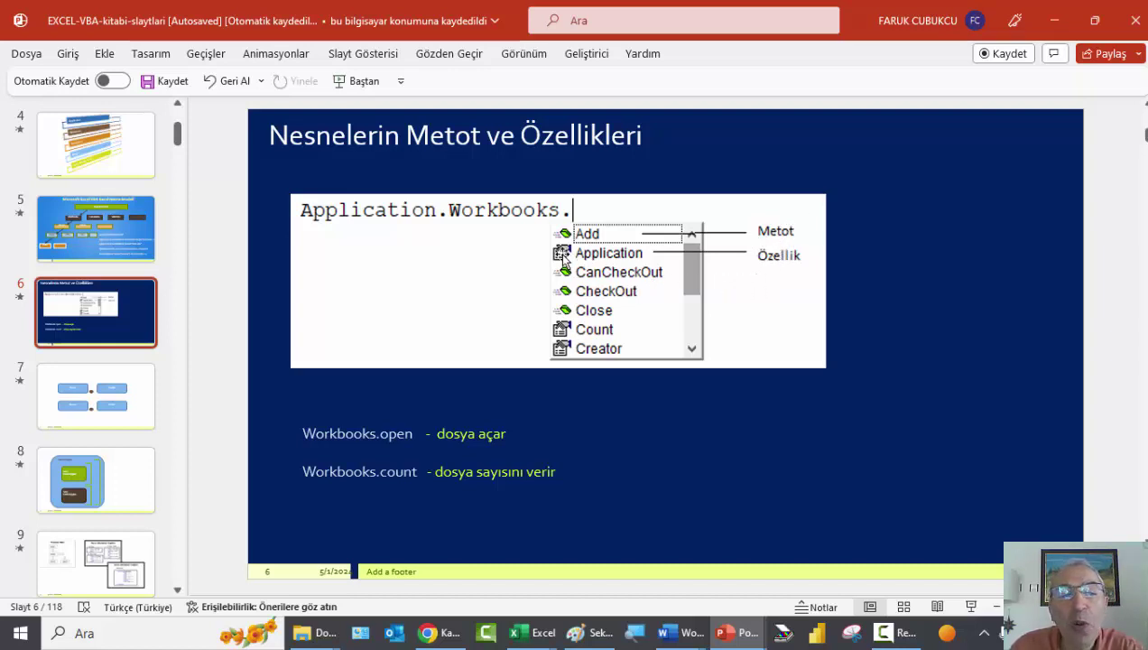
left_click(115, 388)
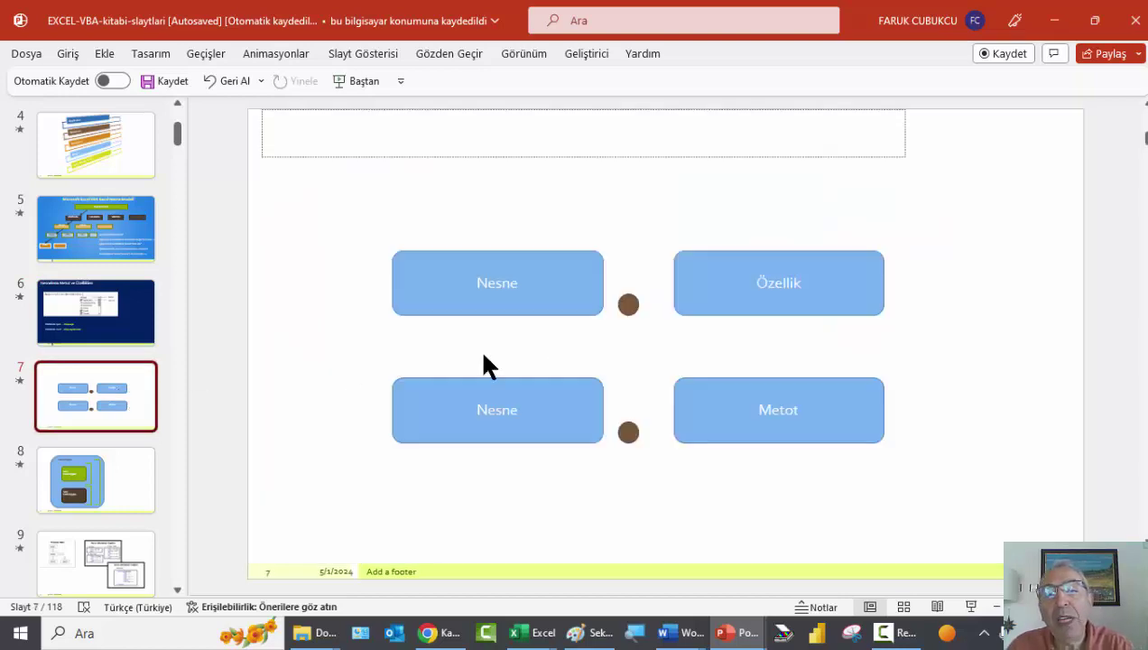
Open the Kitap1 workbook's VBA editor and insert a new code module
key("alt+Tab")
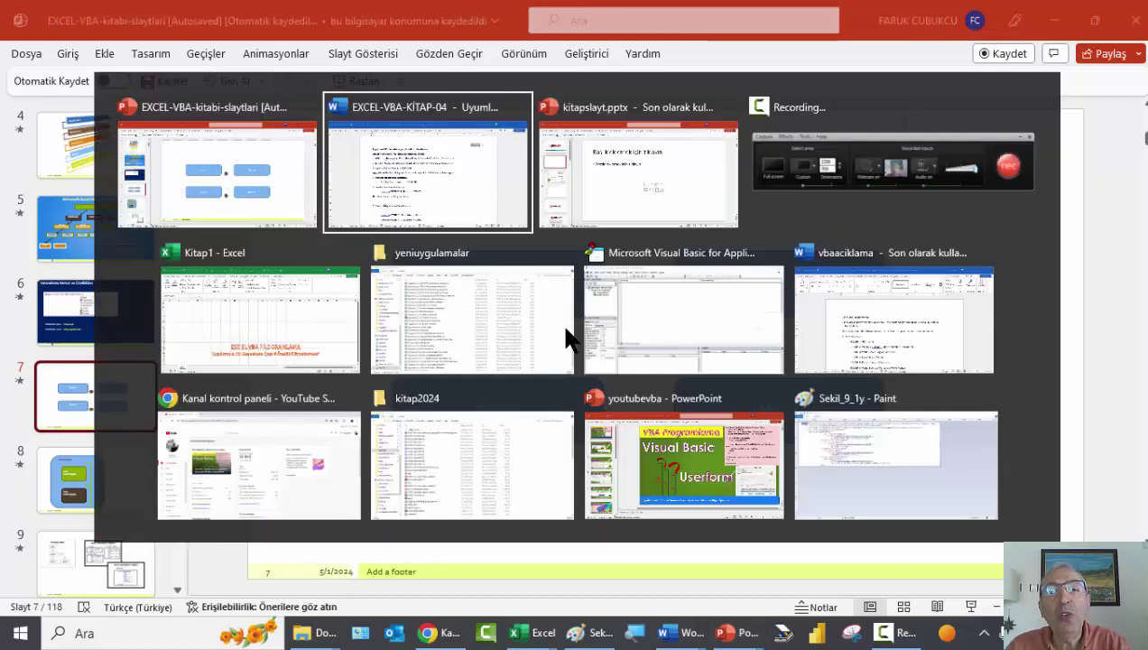
key("alt+Tab")
key("alt+Tab")
key("alt+Tab")
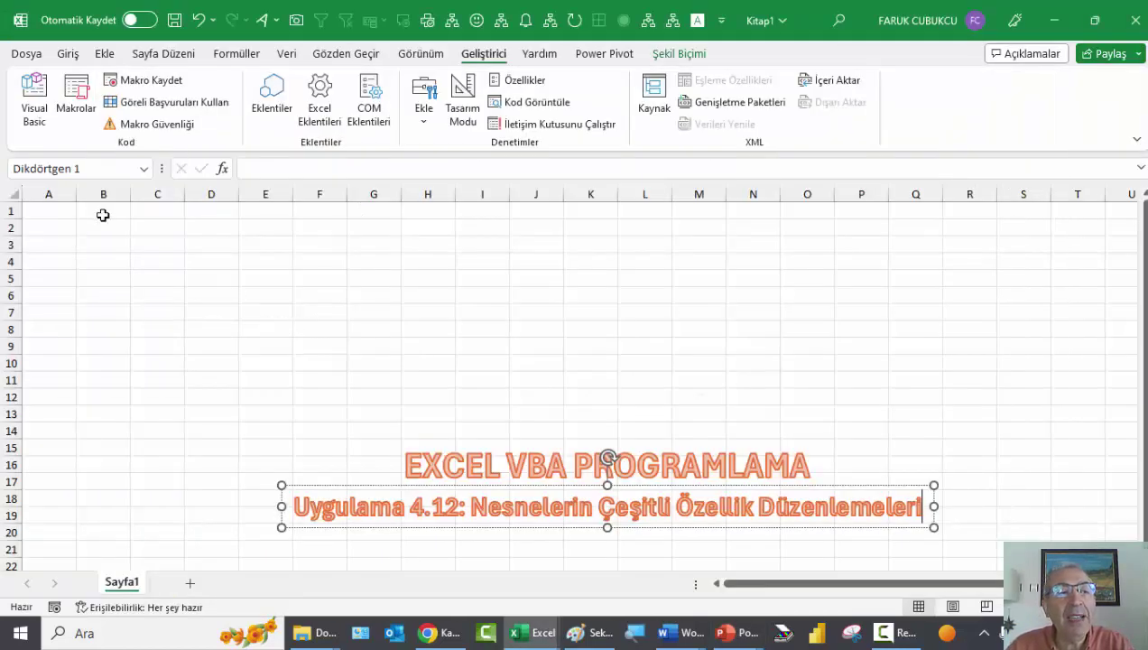
left_click(36, 94)
right_click(305, 181)
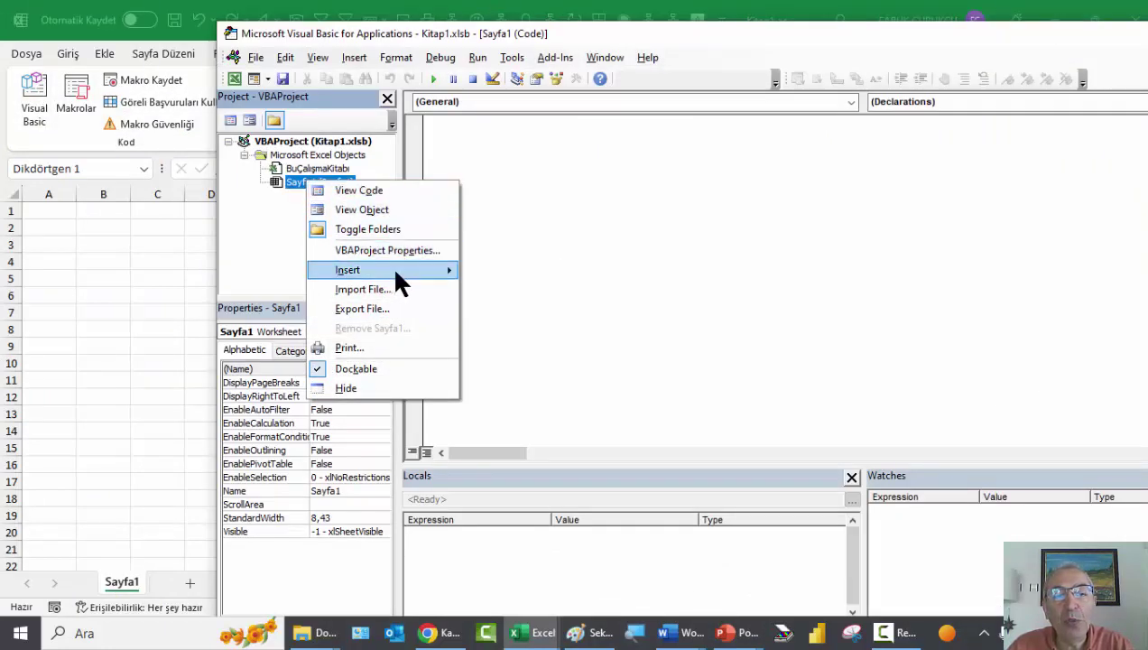
mouse_move(397, 270)
left_click(479, 287)
Write Sub dene() containing Sheets("SAyfa1").Range("a1").Clear
type("su")
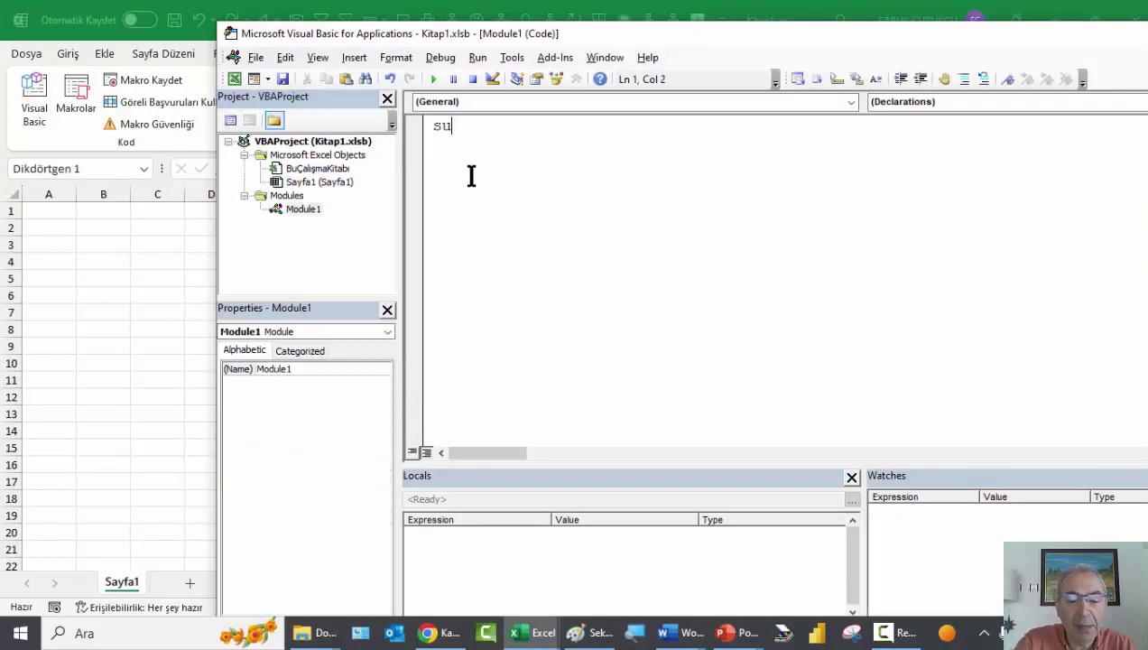
type("b dene")
key("Return")
key("Return")
key("Return")
key("Return")
key("Return")
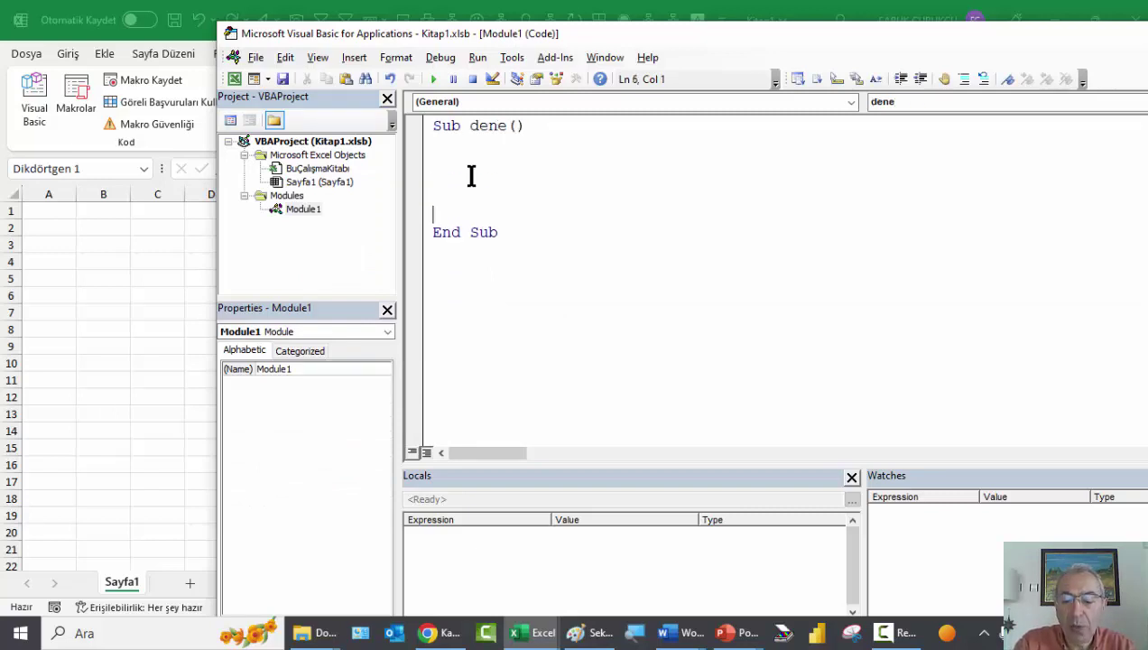
type("Ran")
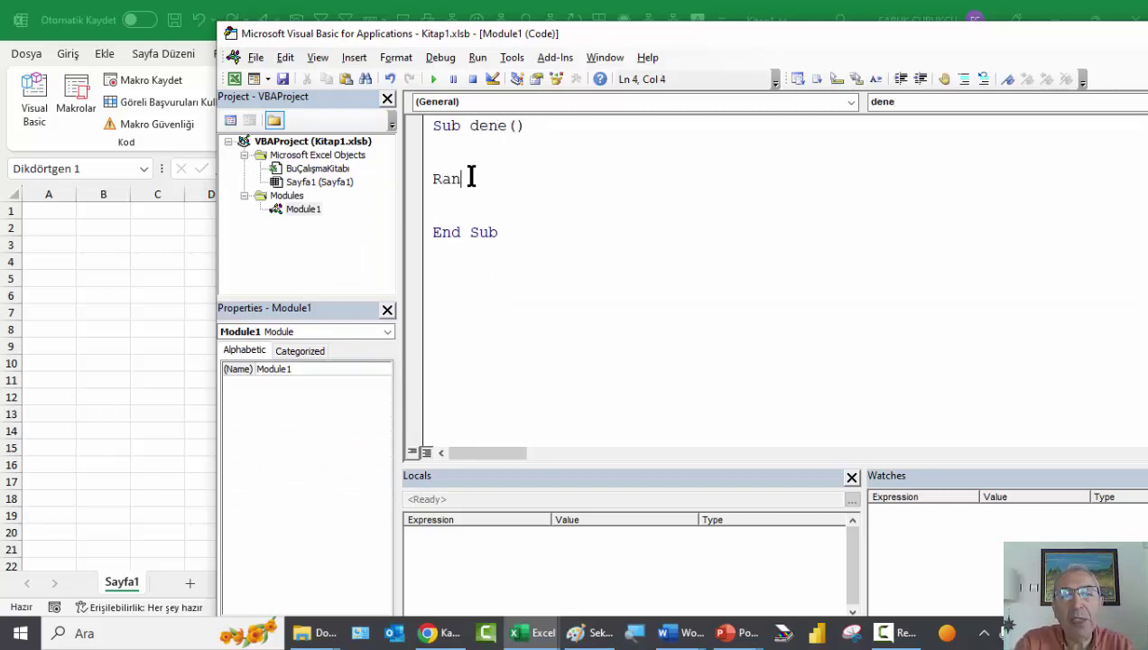
type("ge (\"a")
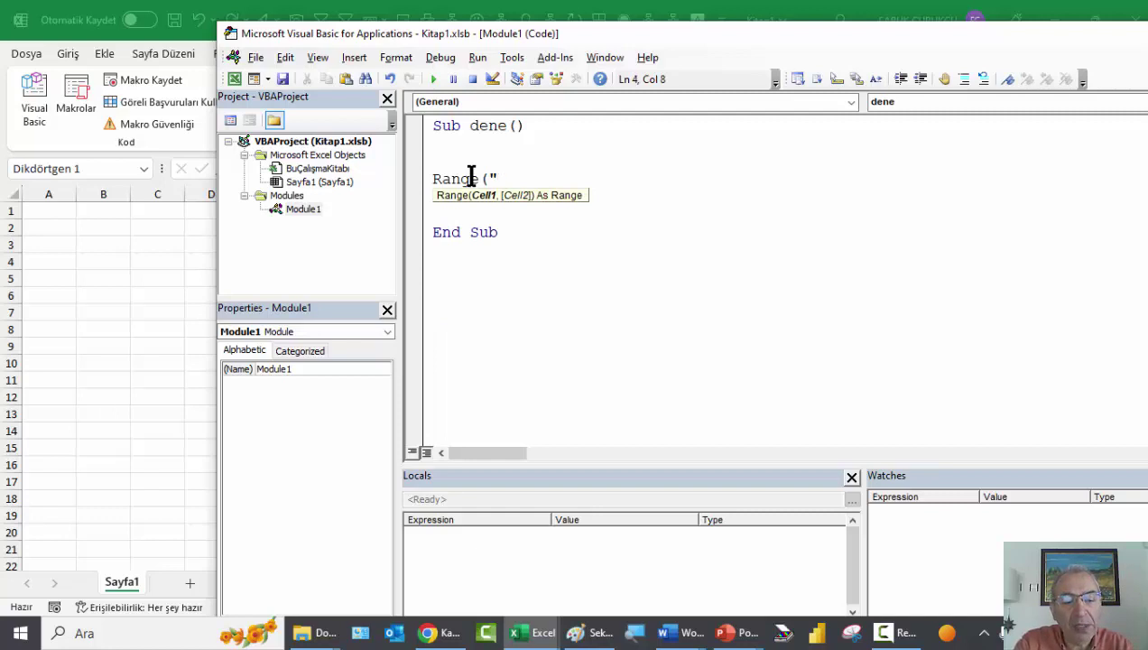
type("1\"")
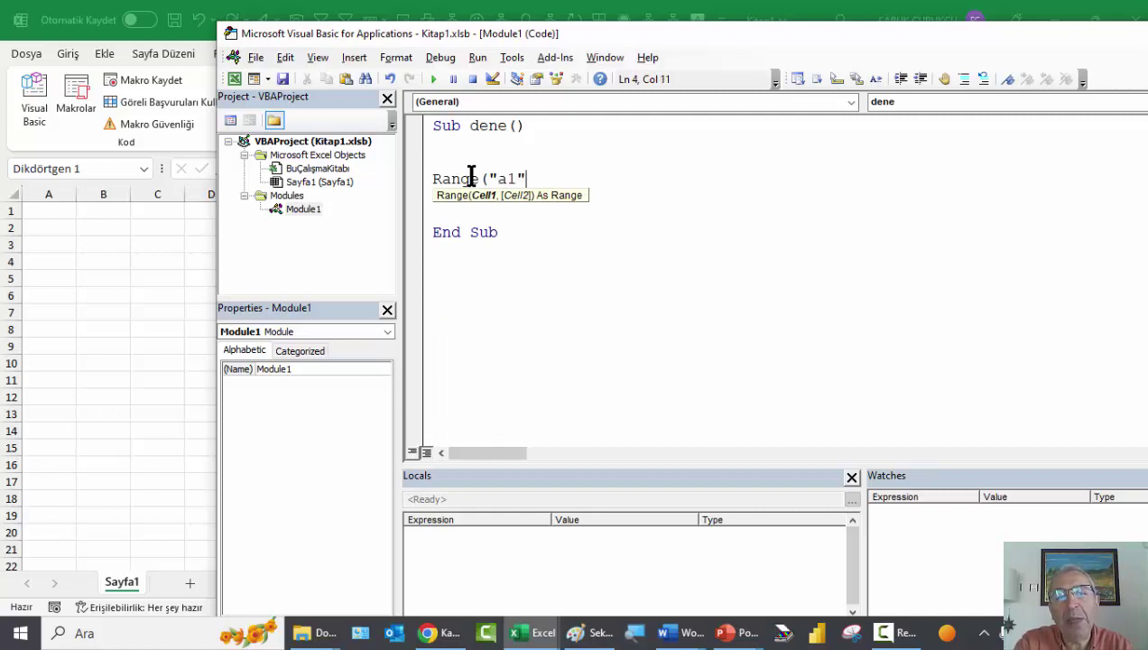
type(")")
key("Return")
key("Up")
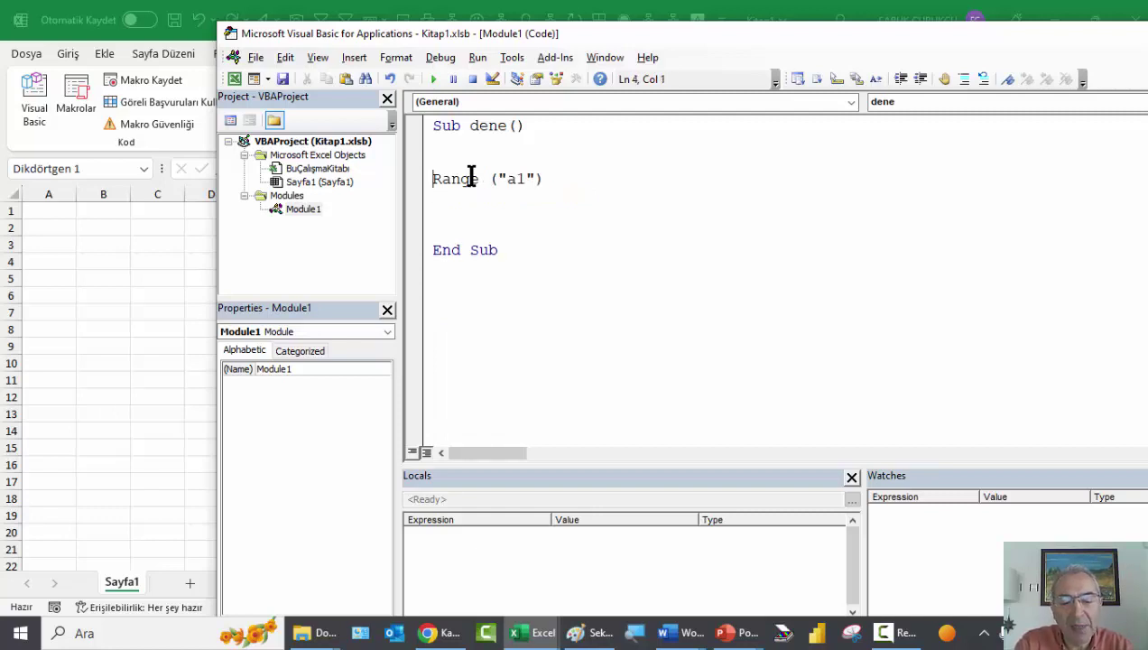
type("Sheets(")
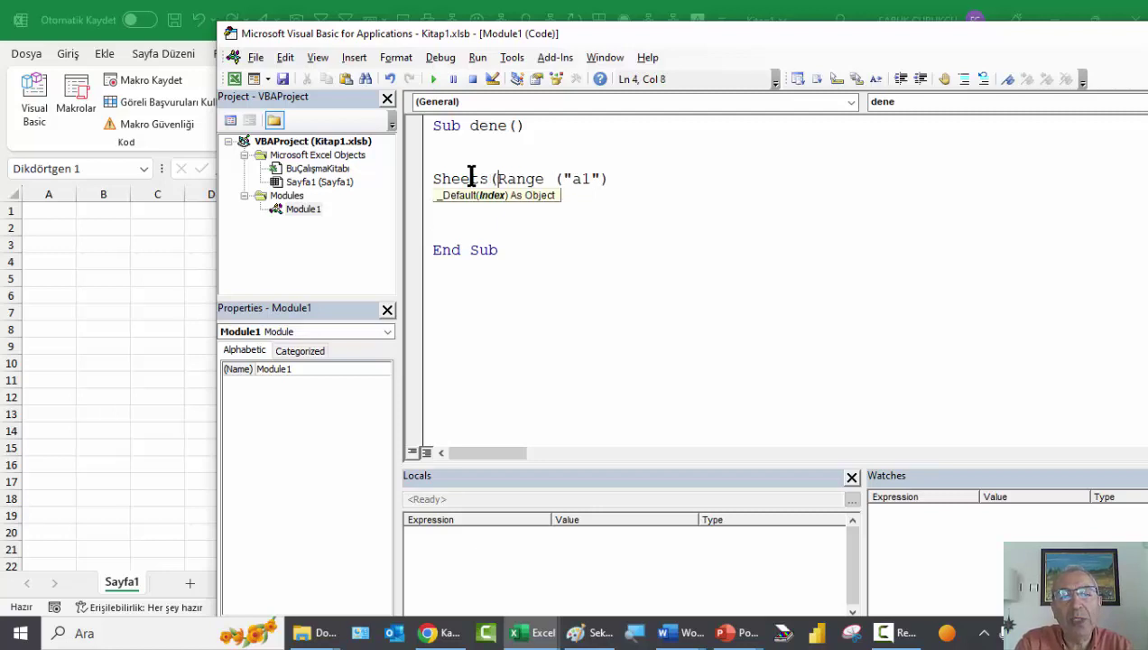
type("\"SAyda\"")
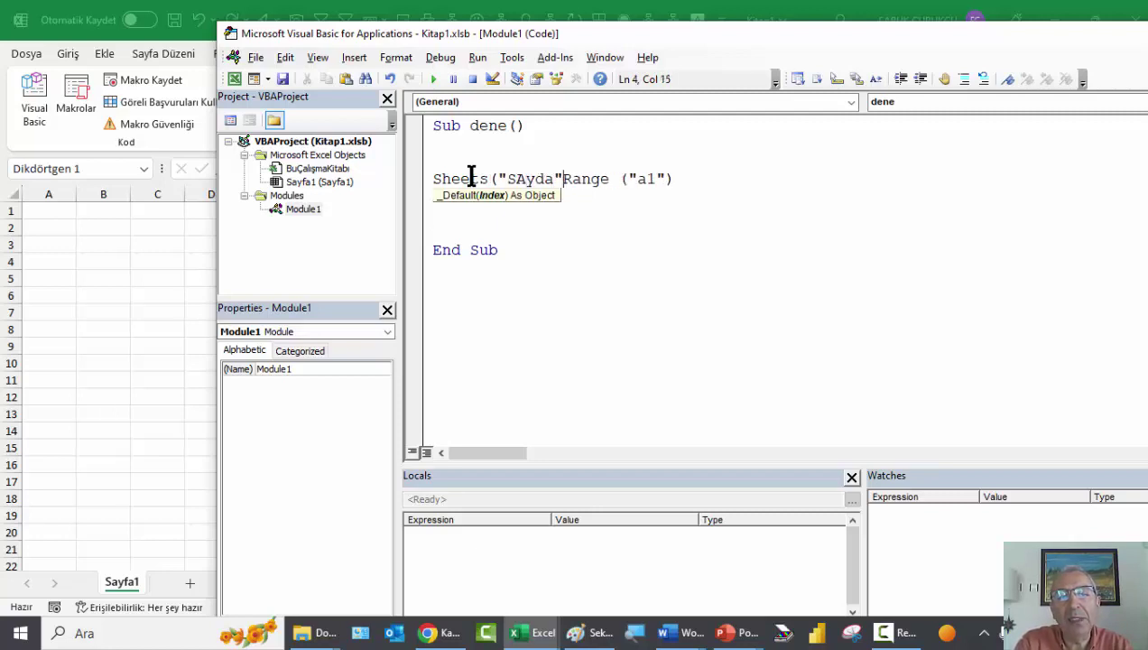
key("BackSpace")
key("BackSpace")
key("BackSpace")
type("fa")
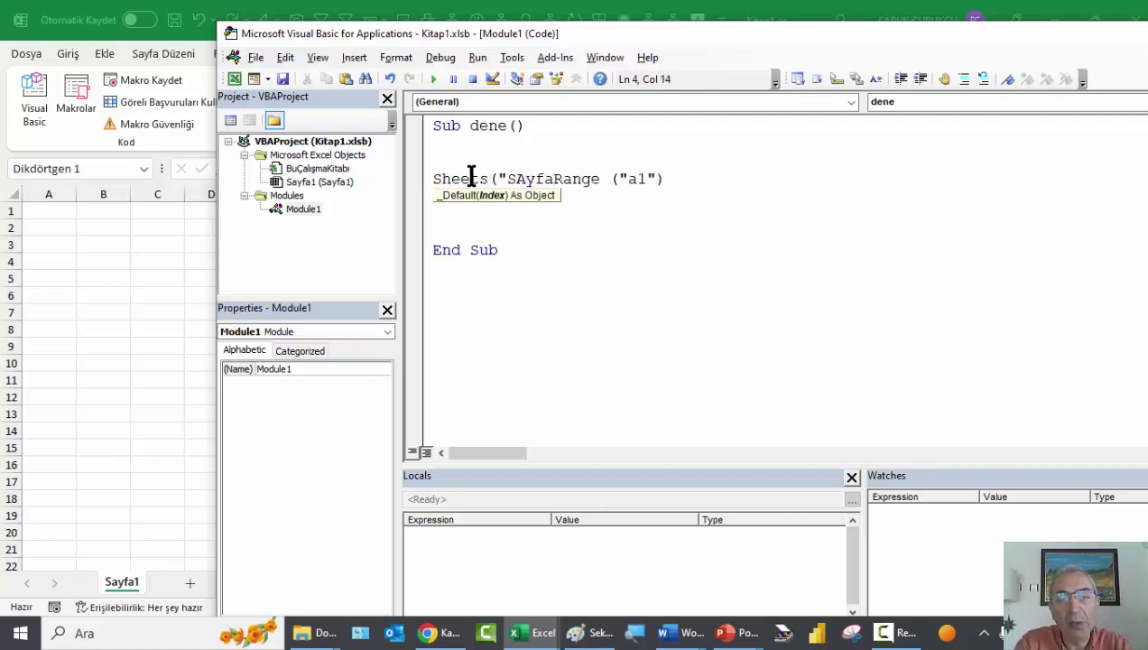
type("1\").")
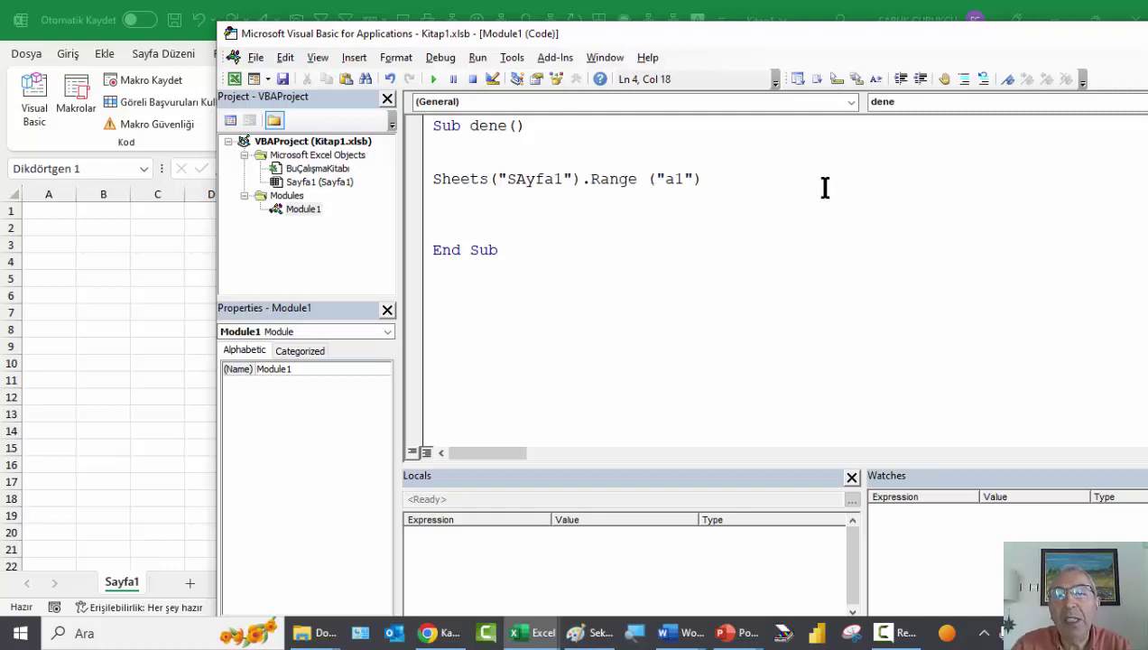
left_click(794, 188)
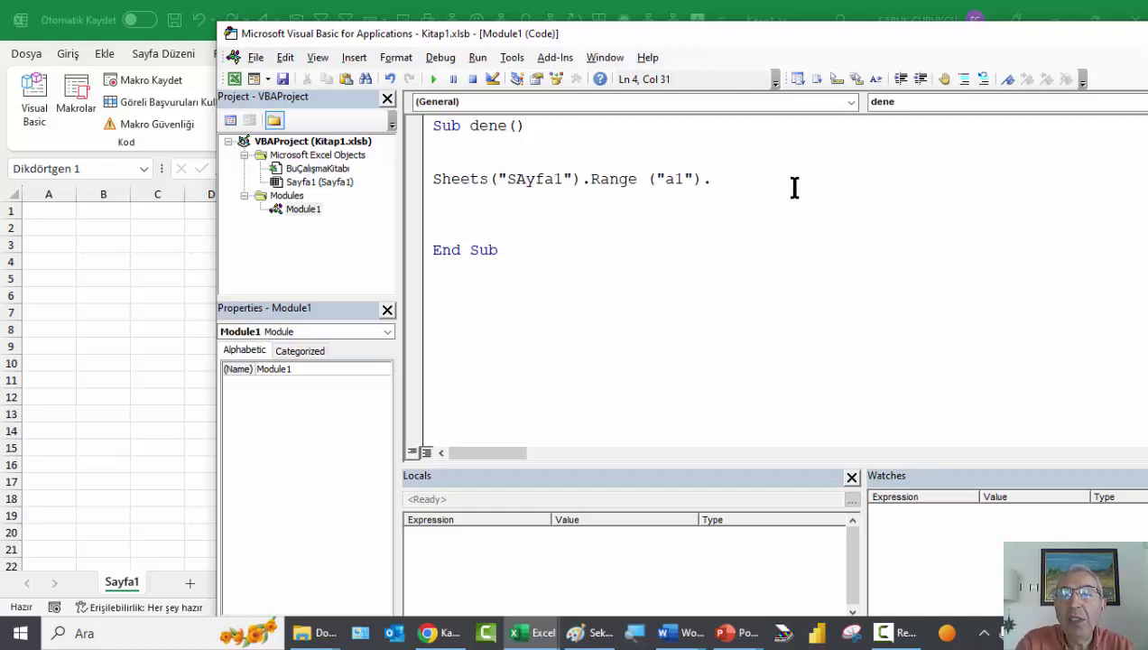
key("BackSpace")
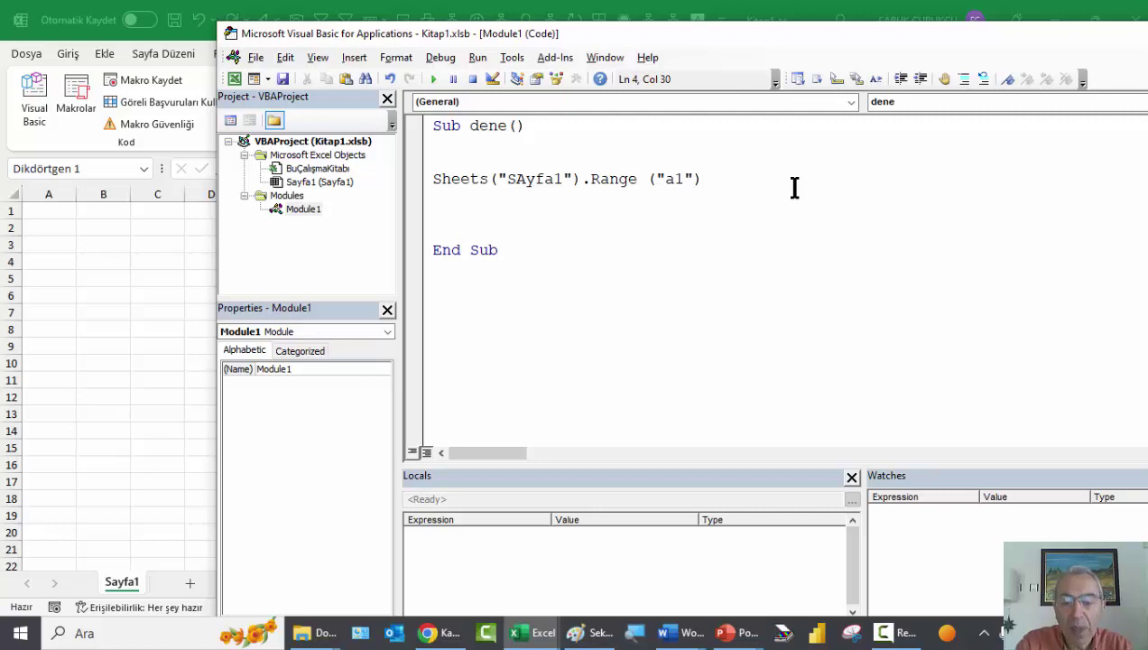
type(".Cl")
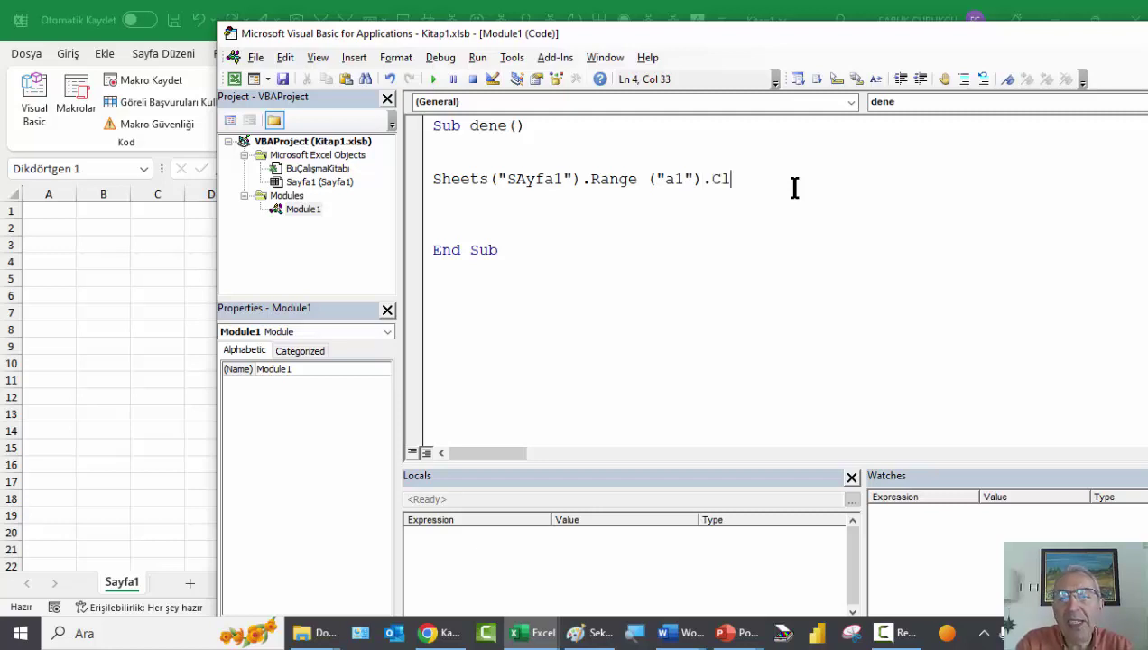
type("ea")
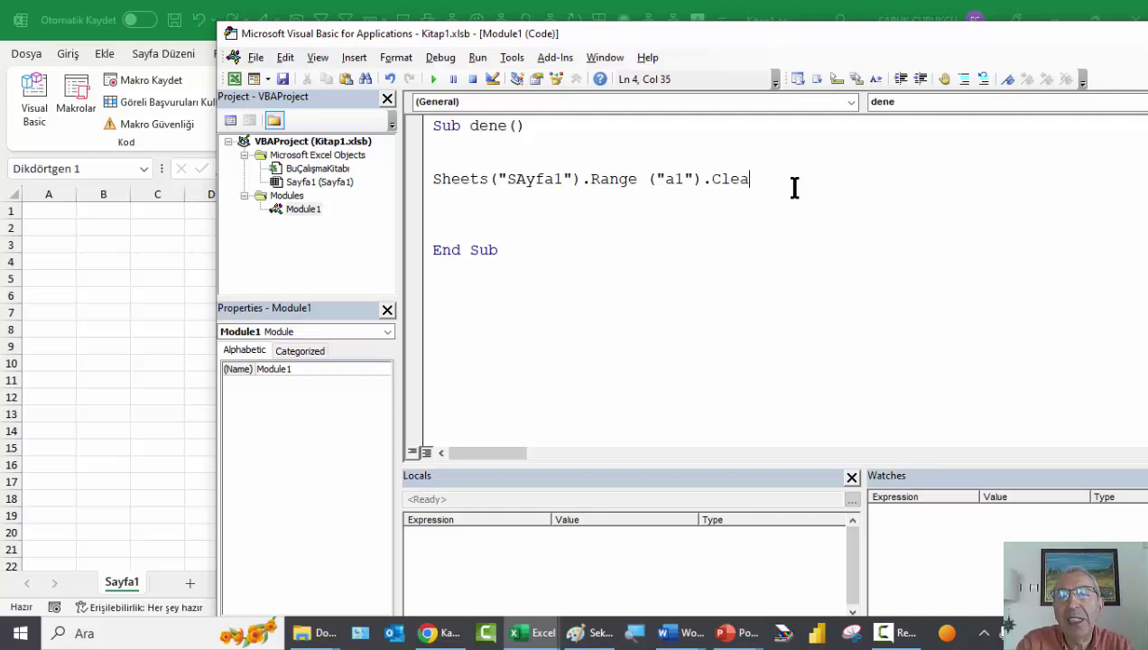
type("r")
key("Return")
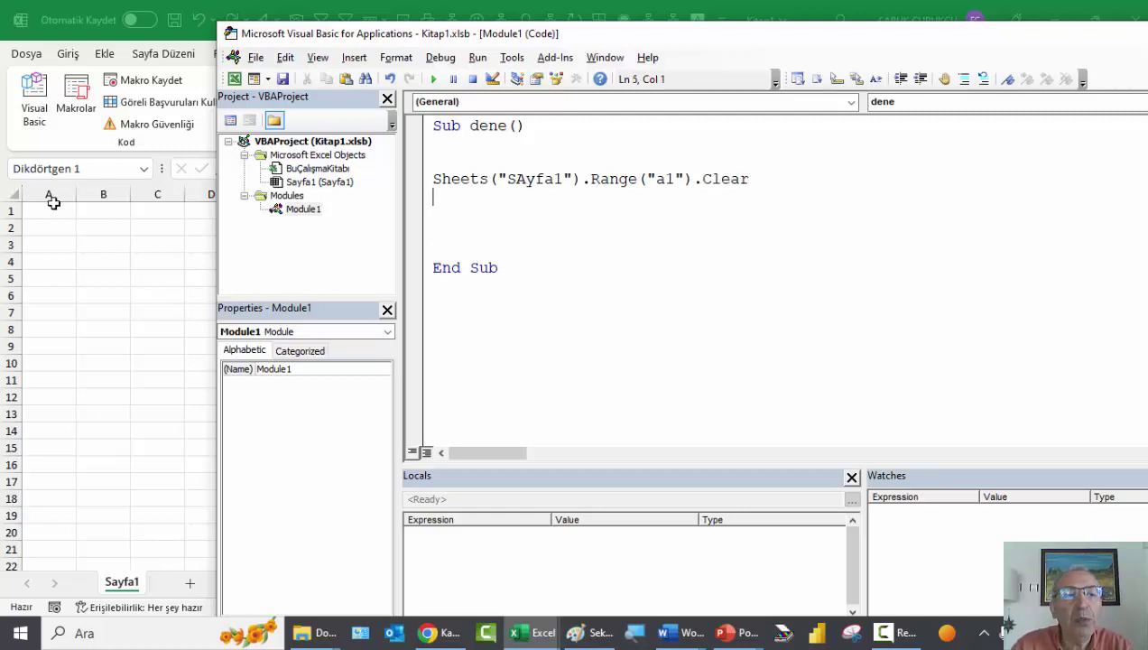
Enter the test text asdfsadfsd into cell A1 of the worksheet
key("alt+F11")
left_click(51, 209)
type("asdfsadfsd")
key("Return")
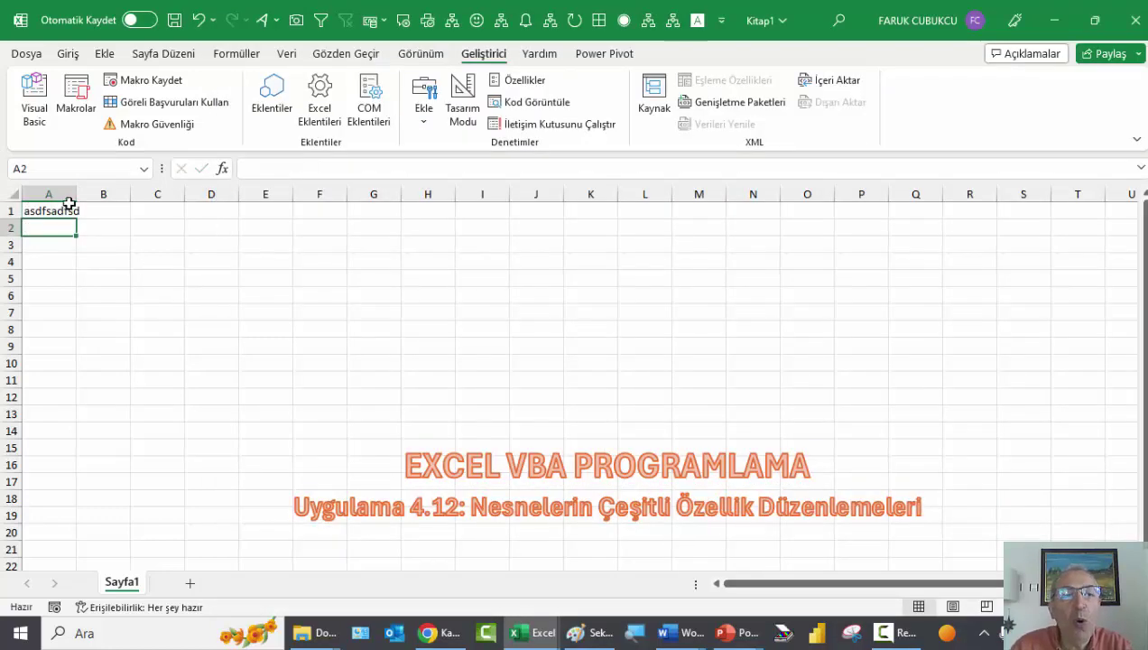
left_click(33, 104)
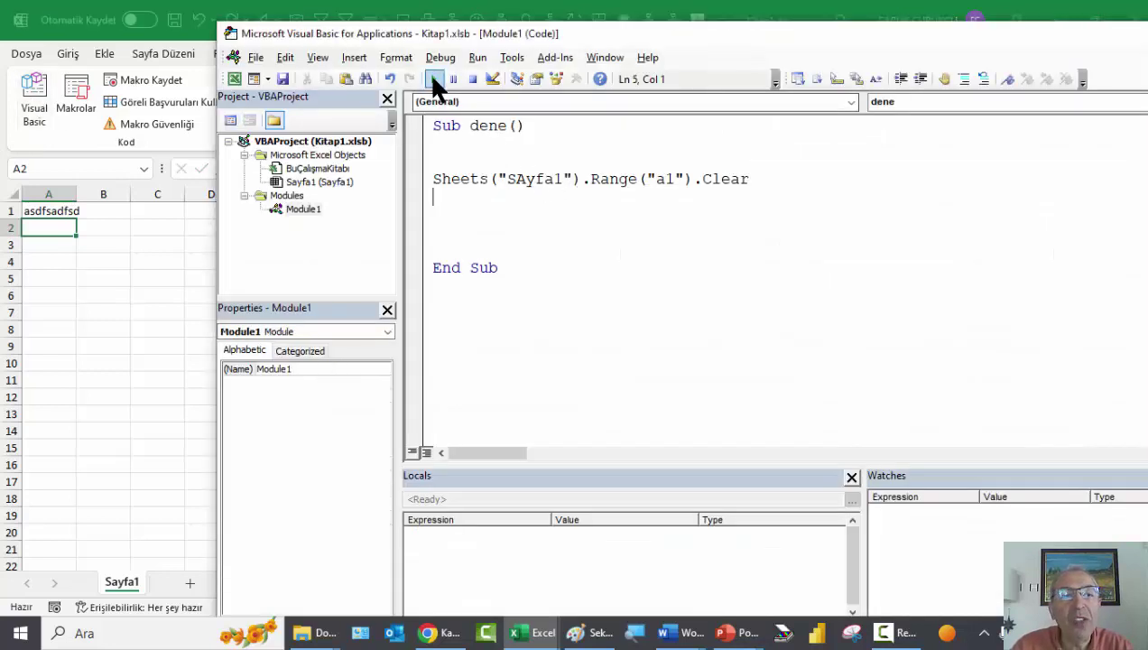
Run dene to clear A1, then duplicate the Clear line and comment out the original
left_click(434, 83)
left_click(756, 190)
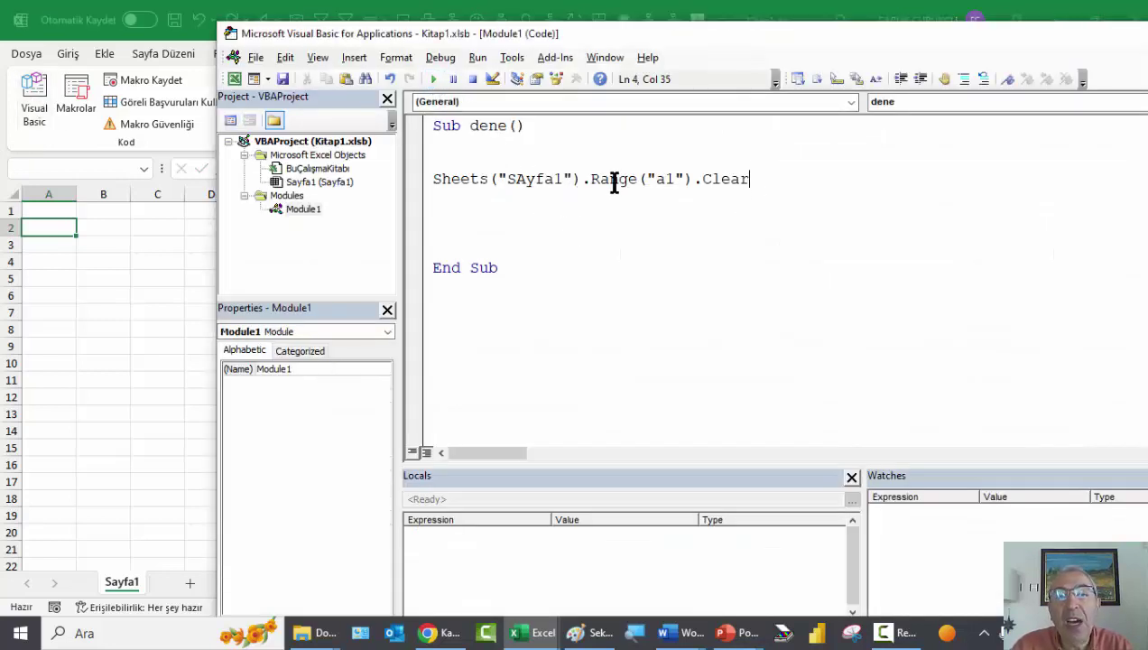
key("shift+Home")
key("ctrl+c")
left_click(452, 205)
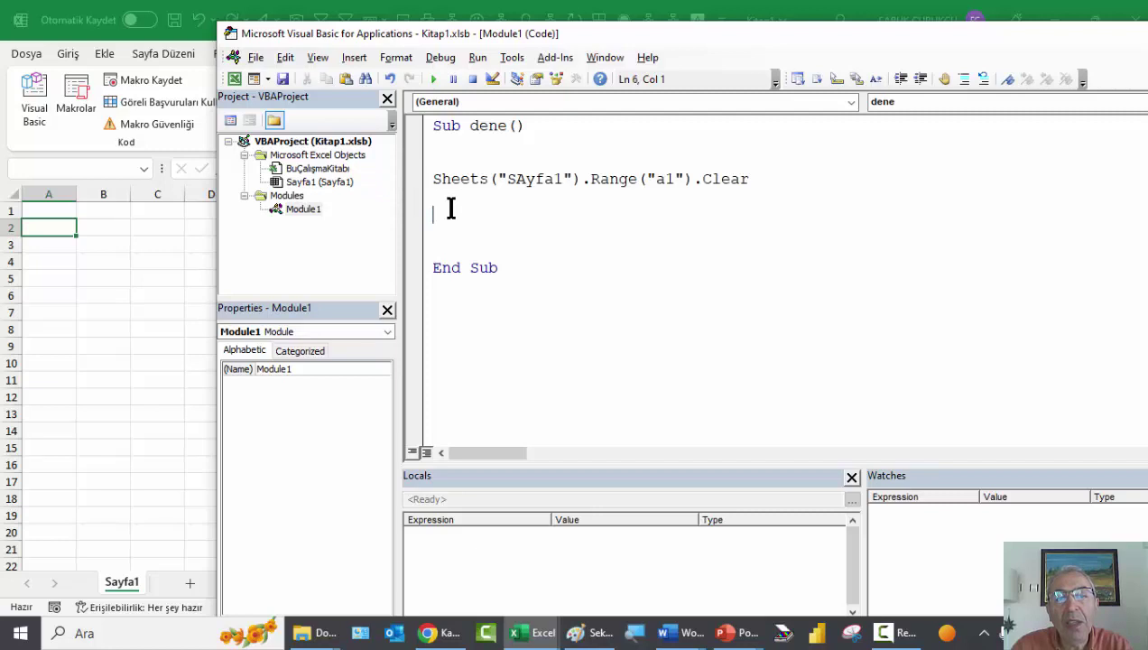
key("ctrl+v")
left_click(434, 179)
type("'")
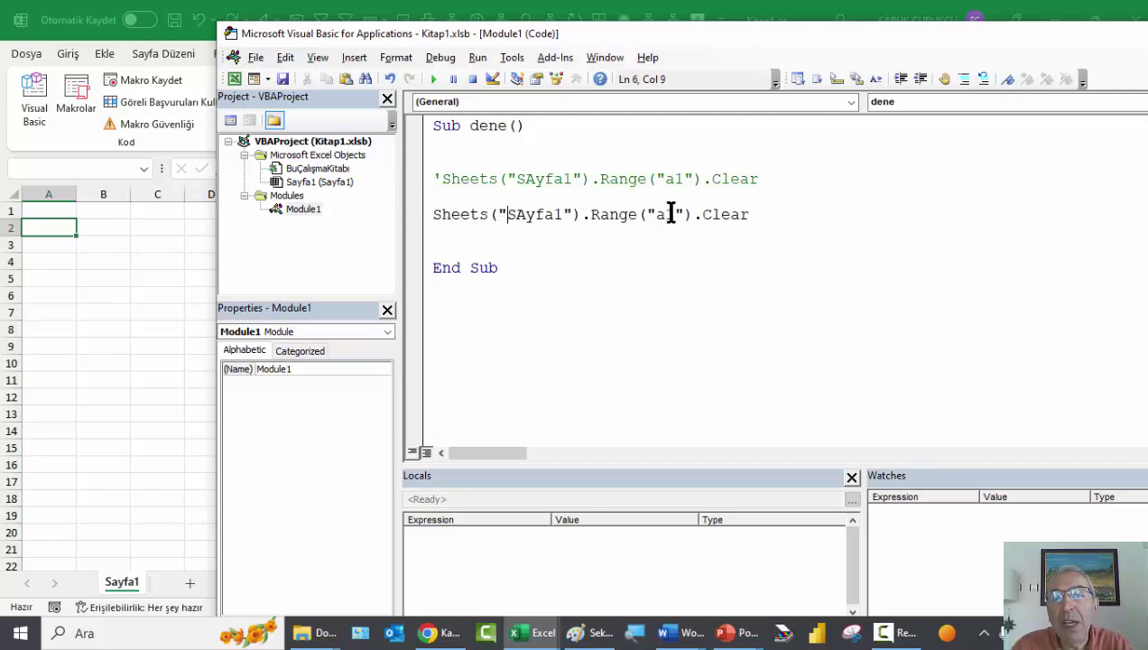
Change the copy to .Interior.Color = vbYellow, run it to fill A1 yellow, then comment it out
double_click(710, 215)
type("Interior.")
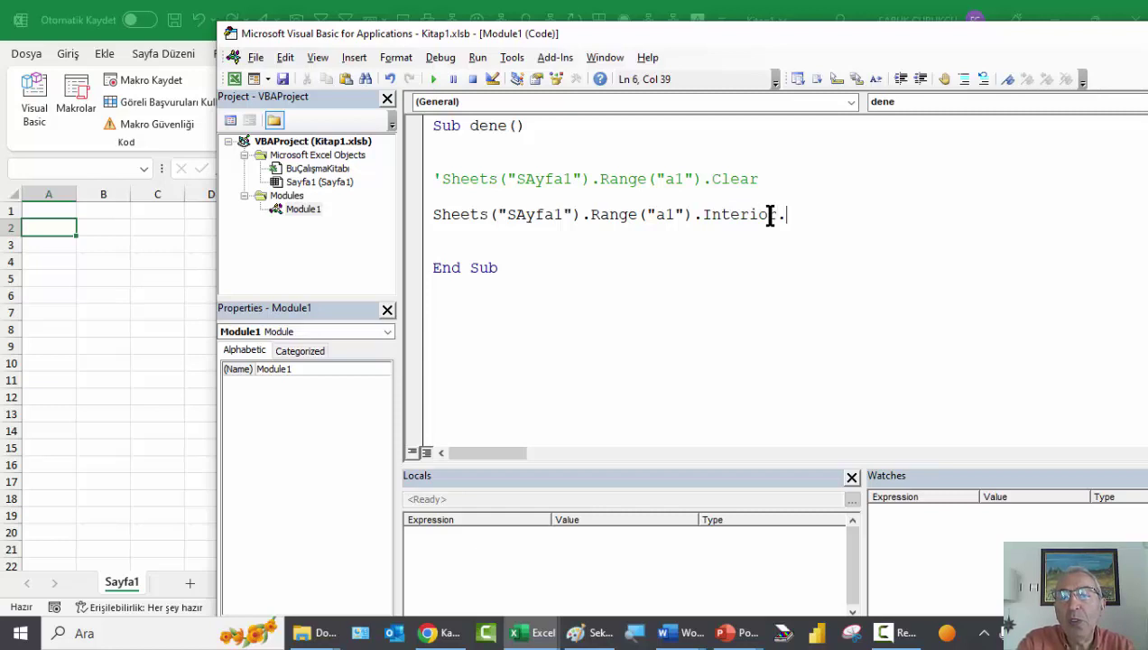
type("Color")
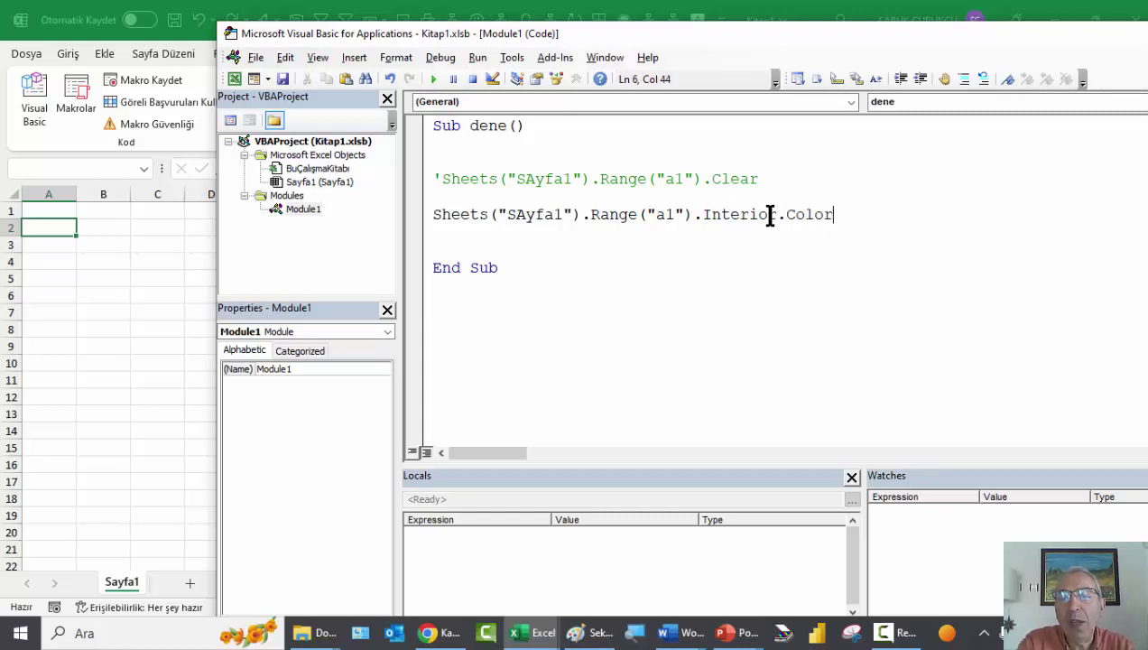
type(" = V")
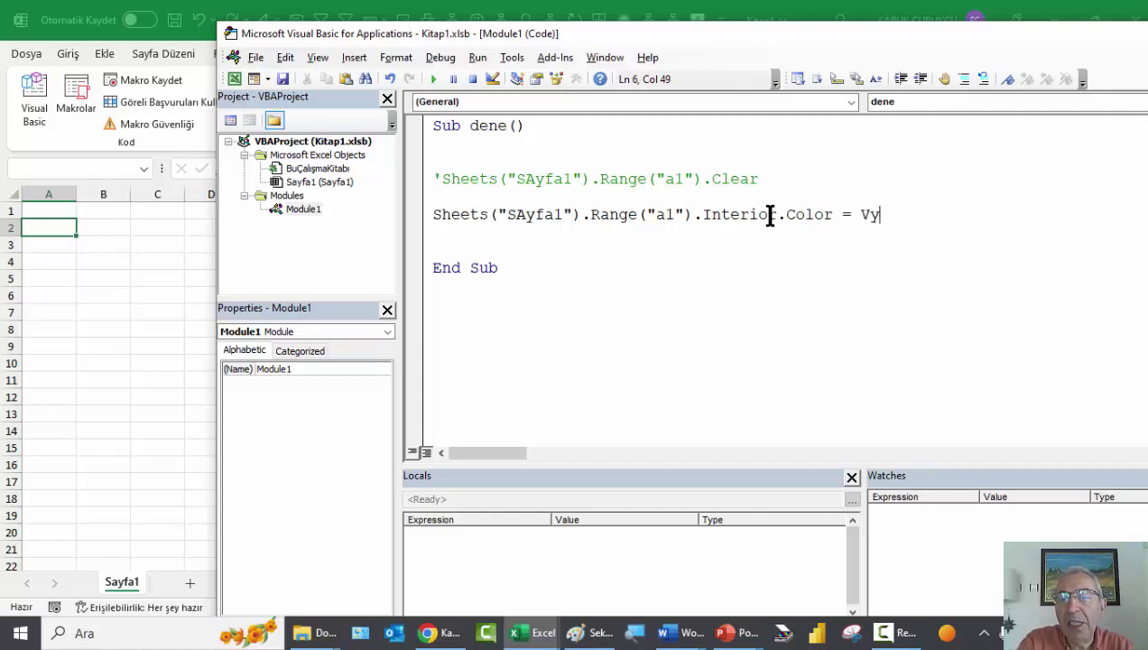
type("Yello")
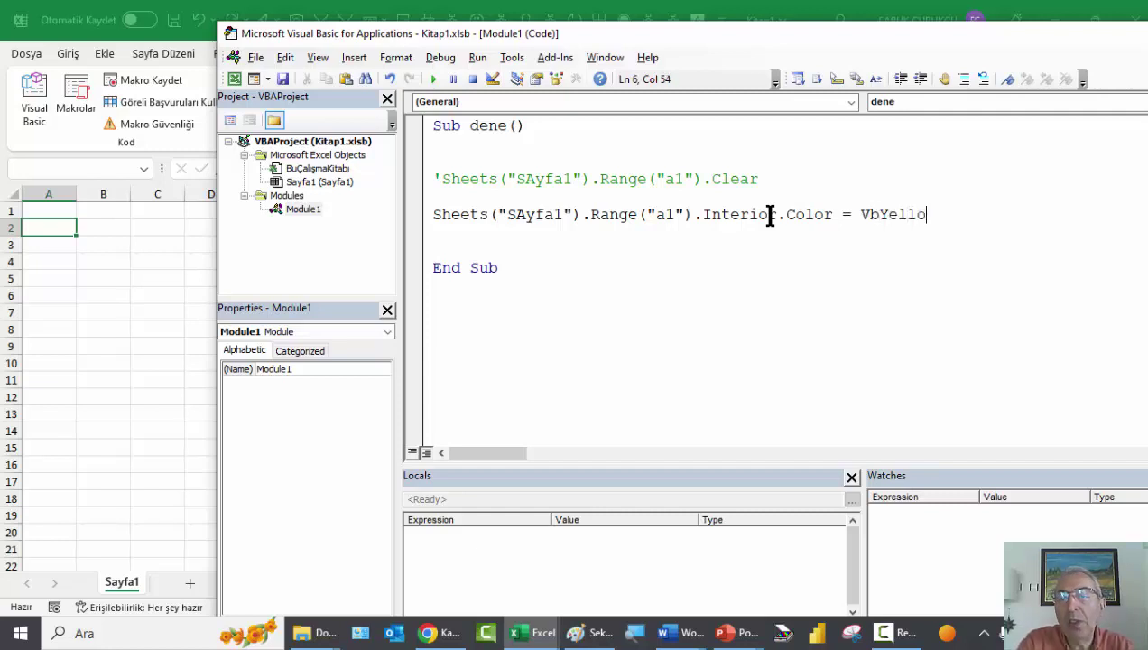
type("w")
key("Return")
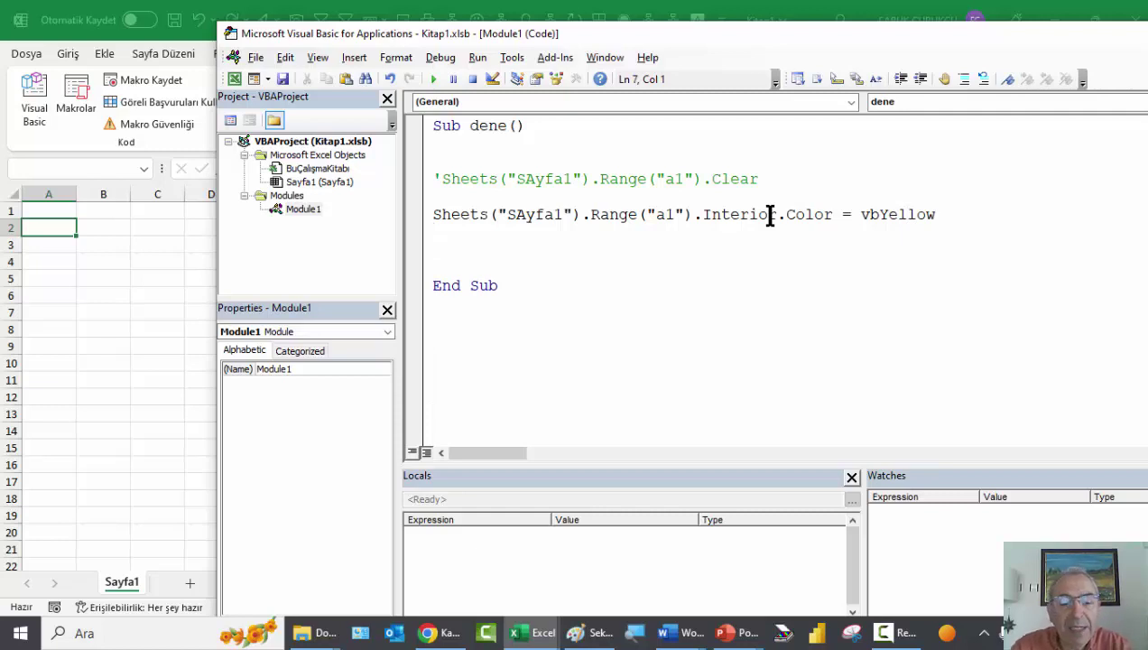
key("F5")
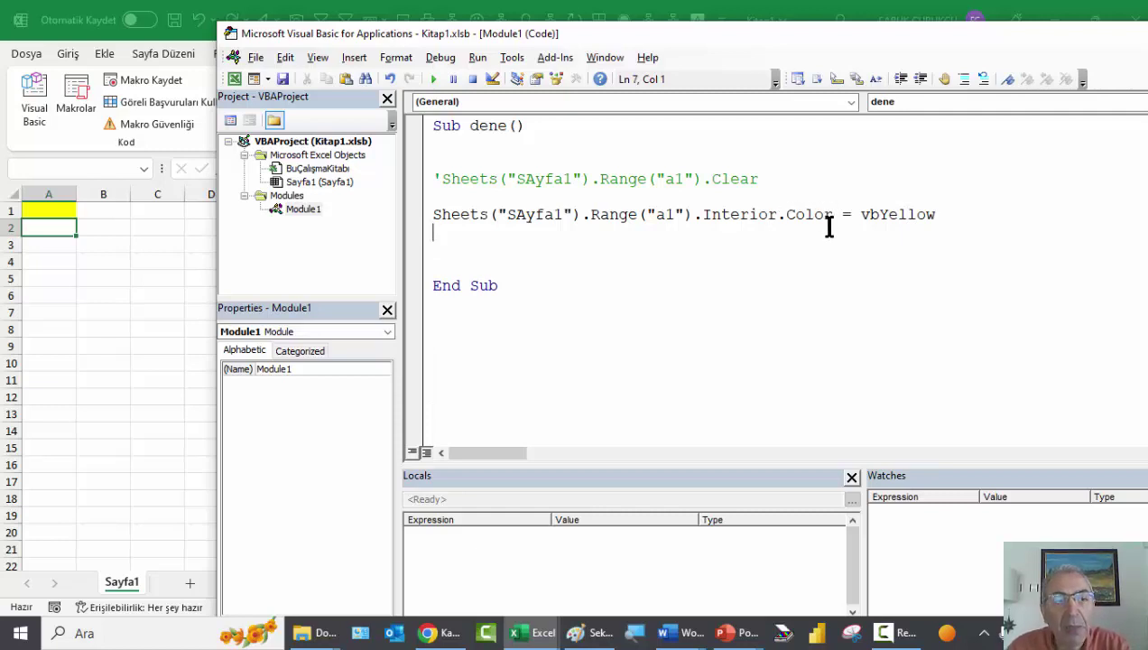
left_click(676, 214)
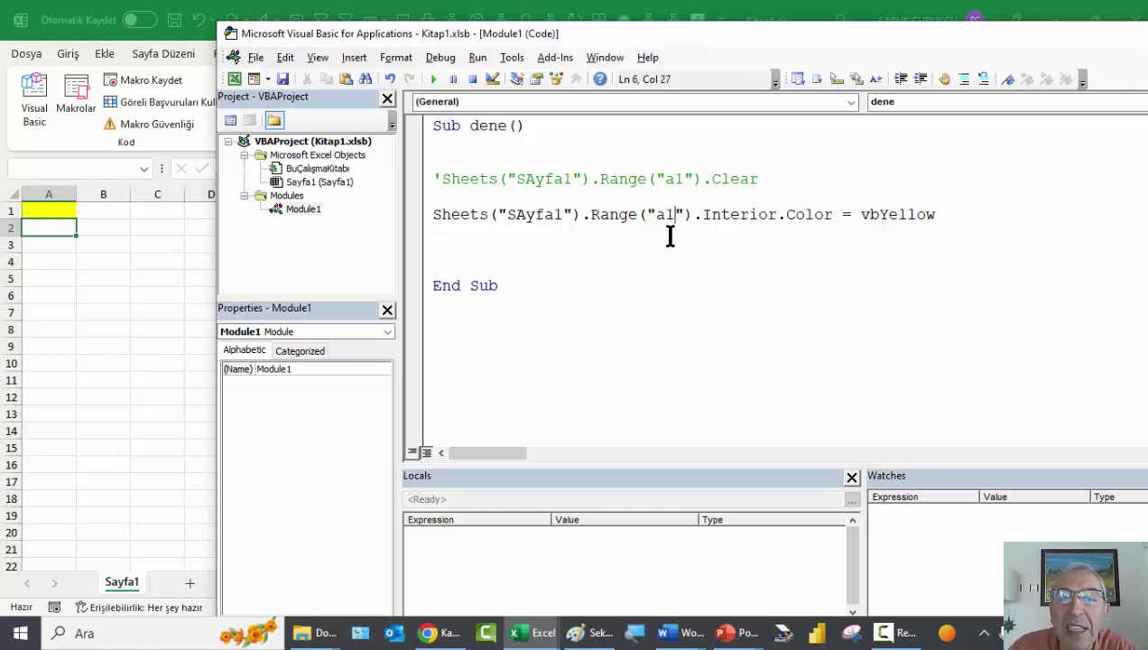
left_click(434, 214)
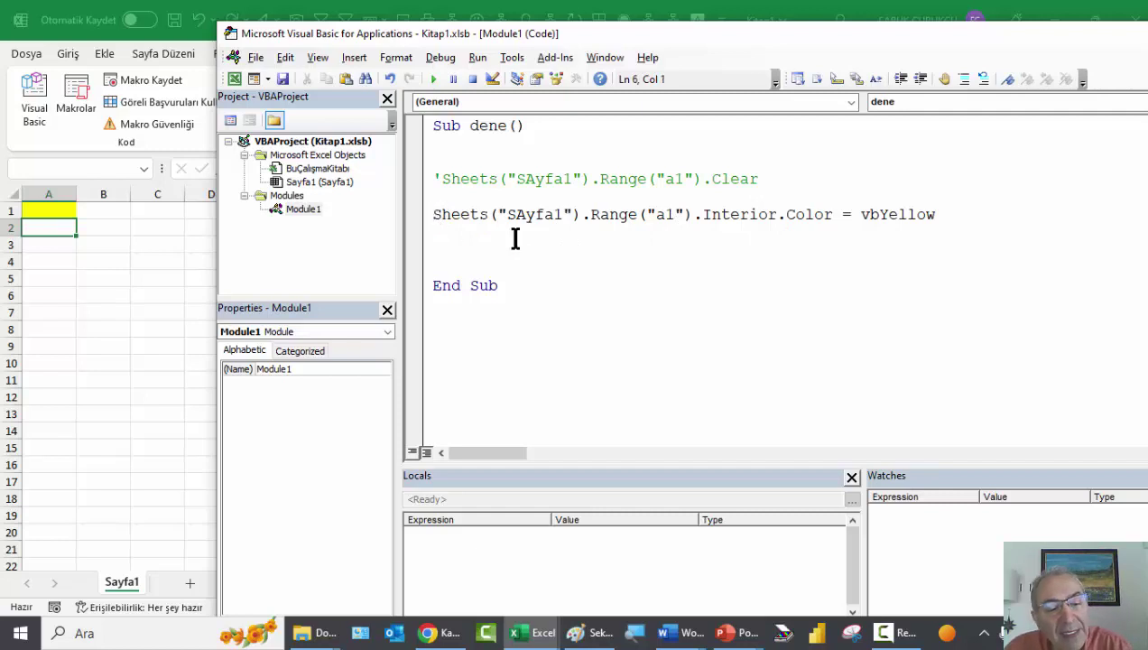
type("'")
left_click(527, 239)
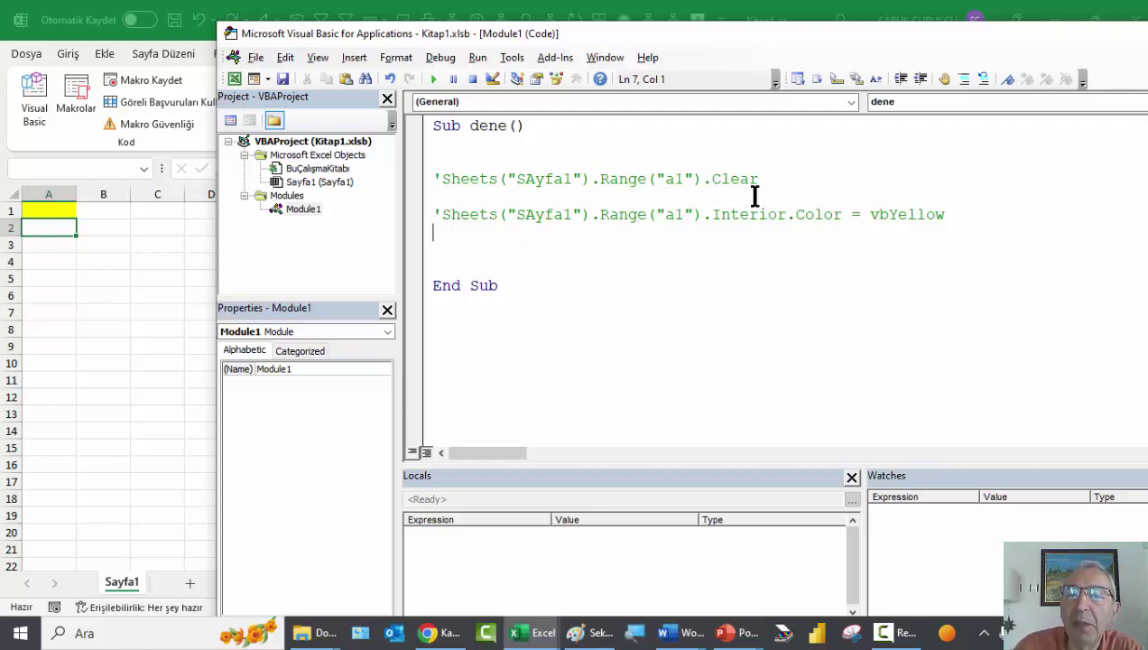
left_click_drag(761, 180, 527, 180)
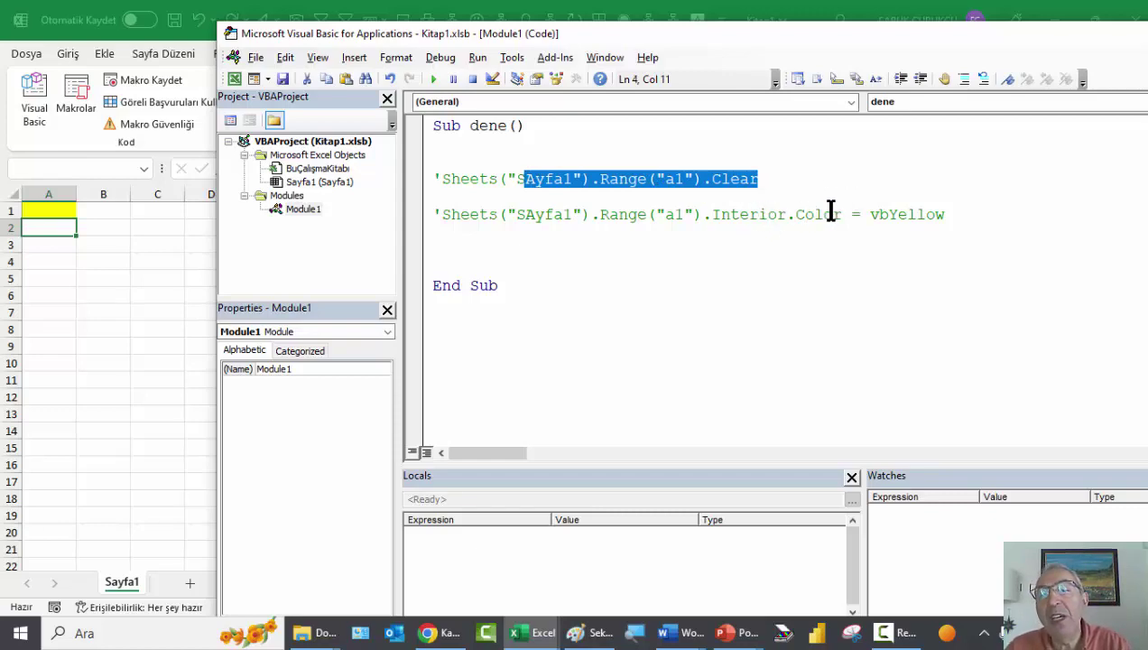
Scroll the EXCEL-VBA-KITAP-04 notes to the sheets("YENİ").Visible examples and select the Visible = False line
key("alt+Tab")
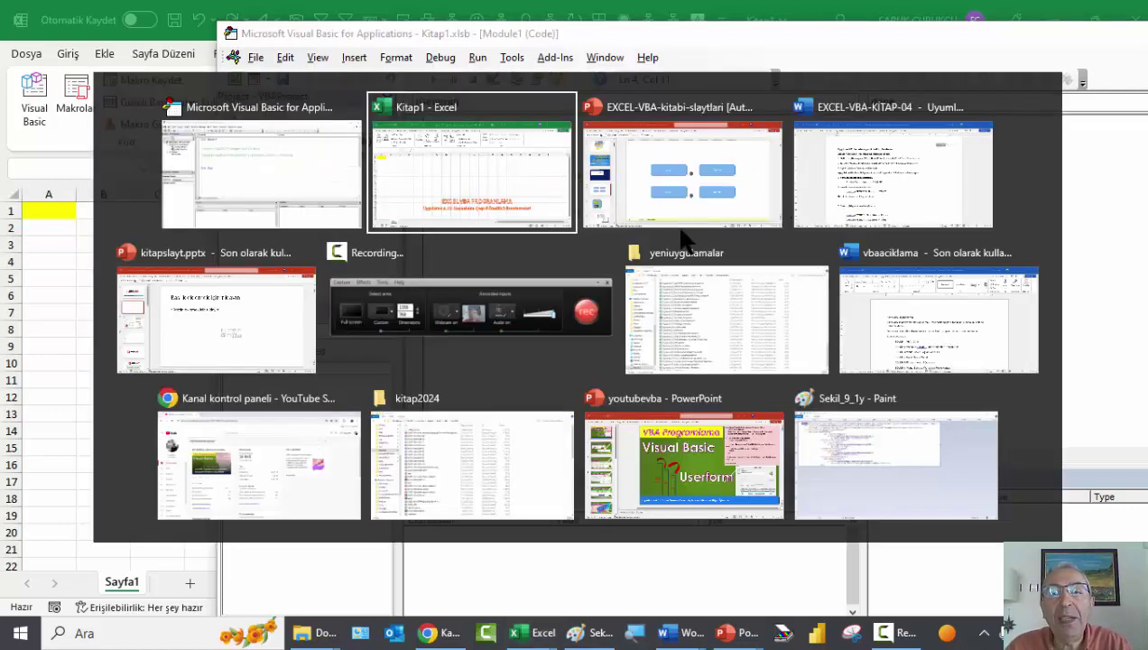
key("Tab")
key("Tab")
scroll(456, 256, "down", 2)
scroll(482, 265, "down", 4)
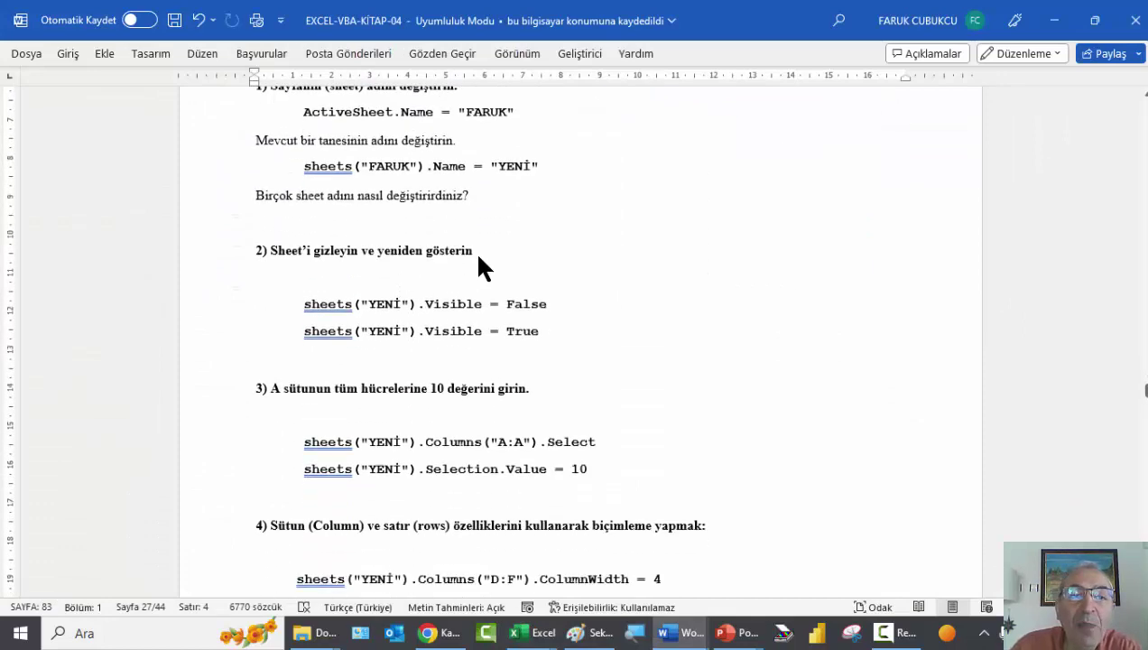
scroll(443, 244, "up", 2)
scroll(505, 164, "down", 1)
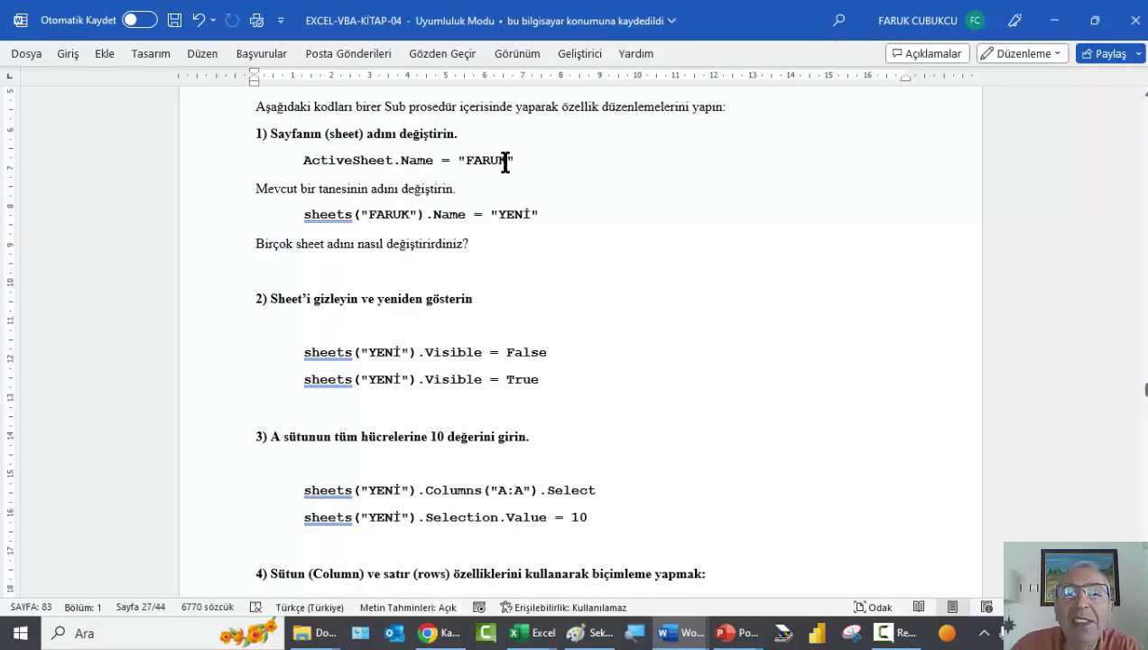
double_click(414, 161)
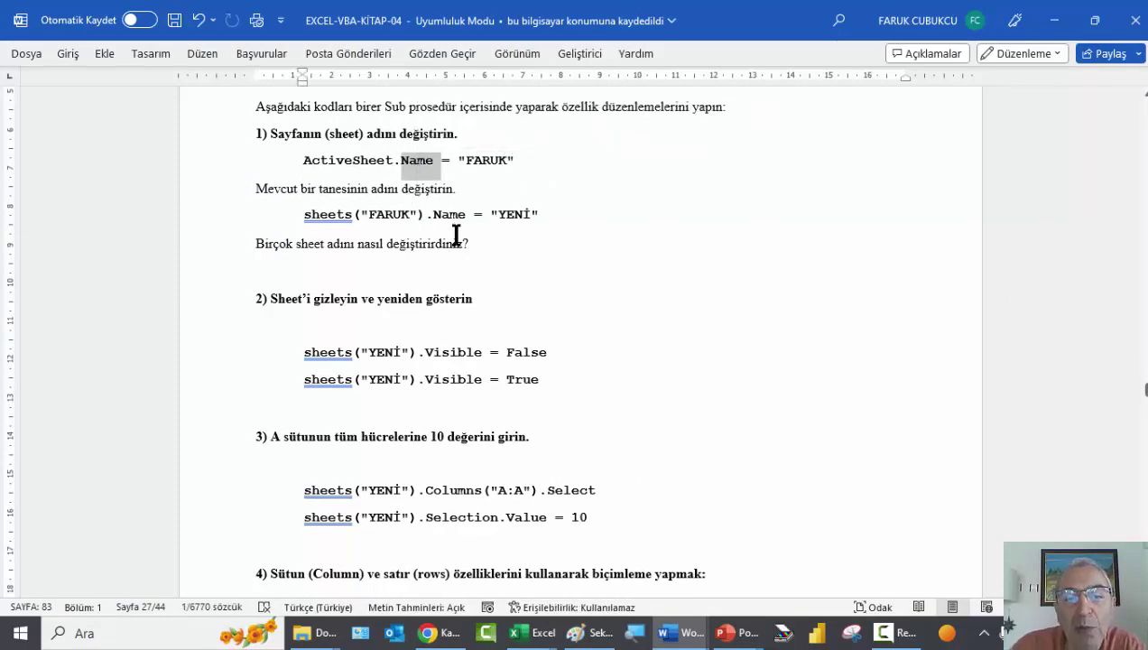
scroll(479, 301, "down", 3)
scroll(468, 274, "down", 3)
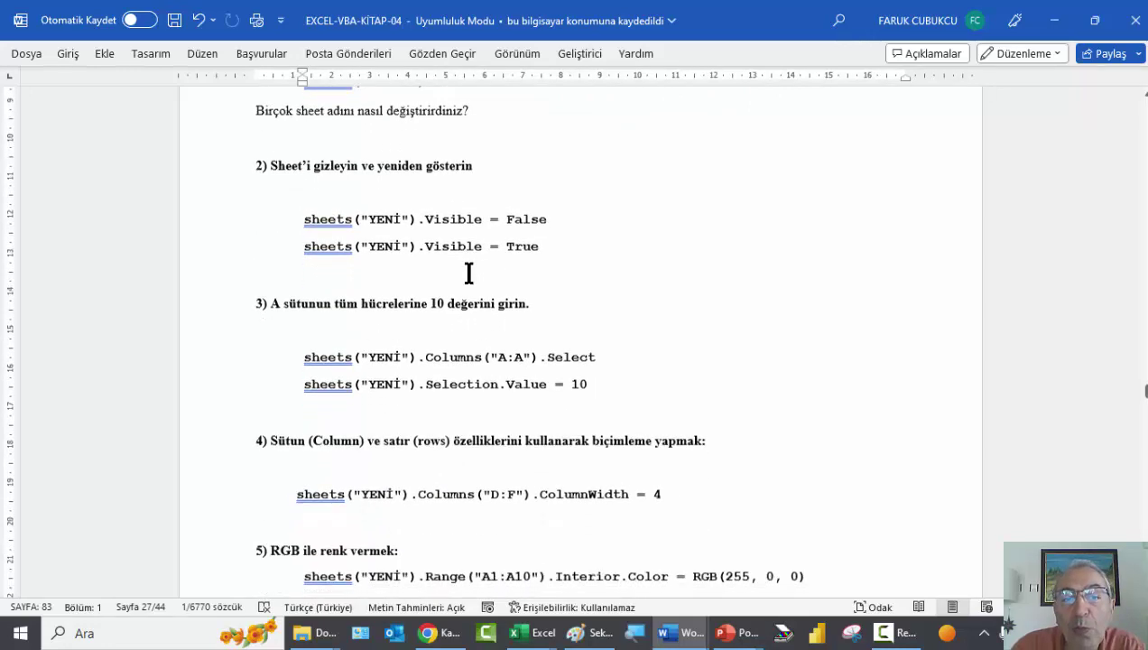
scroll(464, 241, "up", 3)
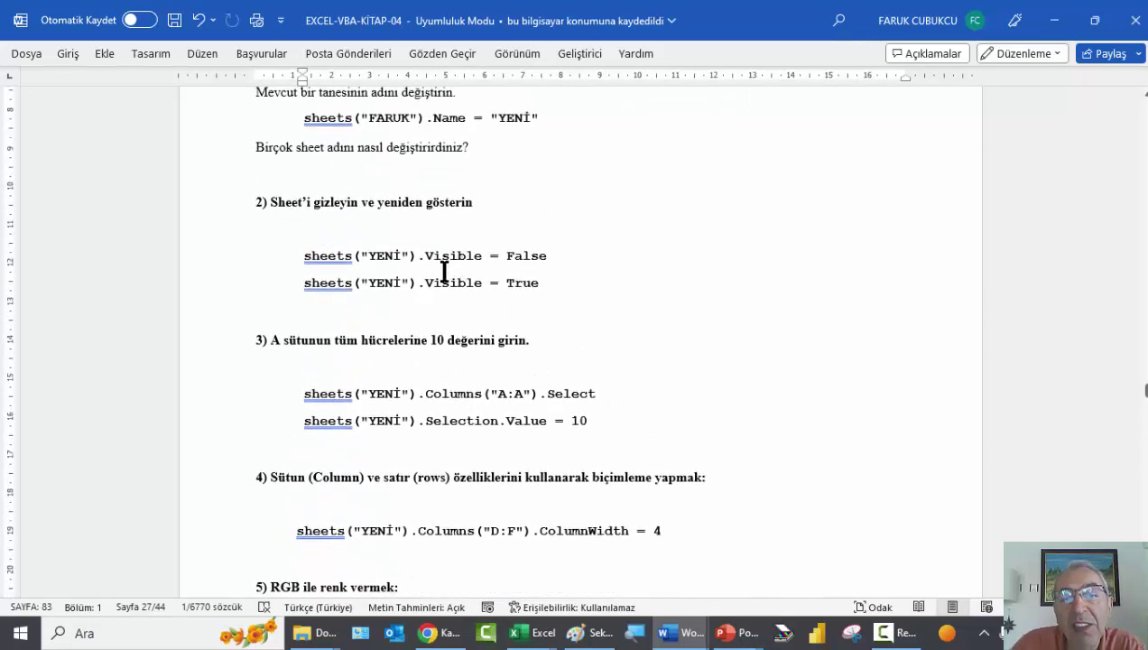
left_click_drag(619, 249, 301, 243)
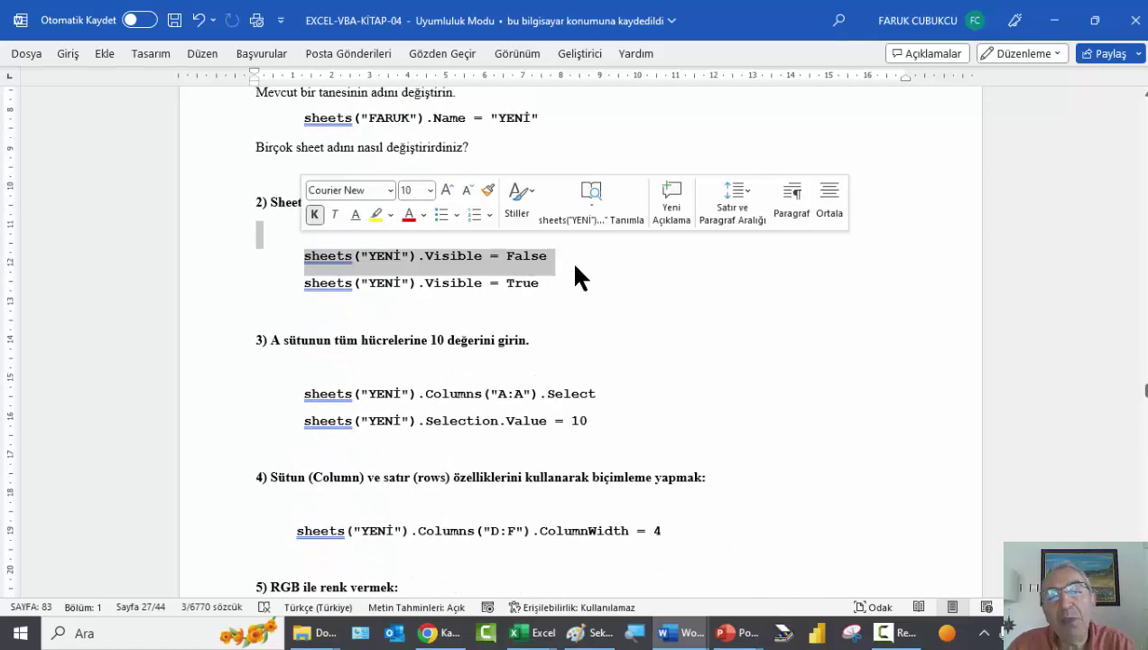
key("alt+Tab")
key("alt+Tab")
key("alt+Tab")
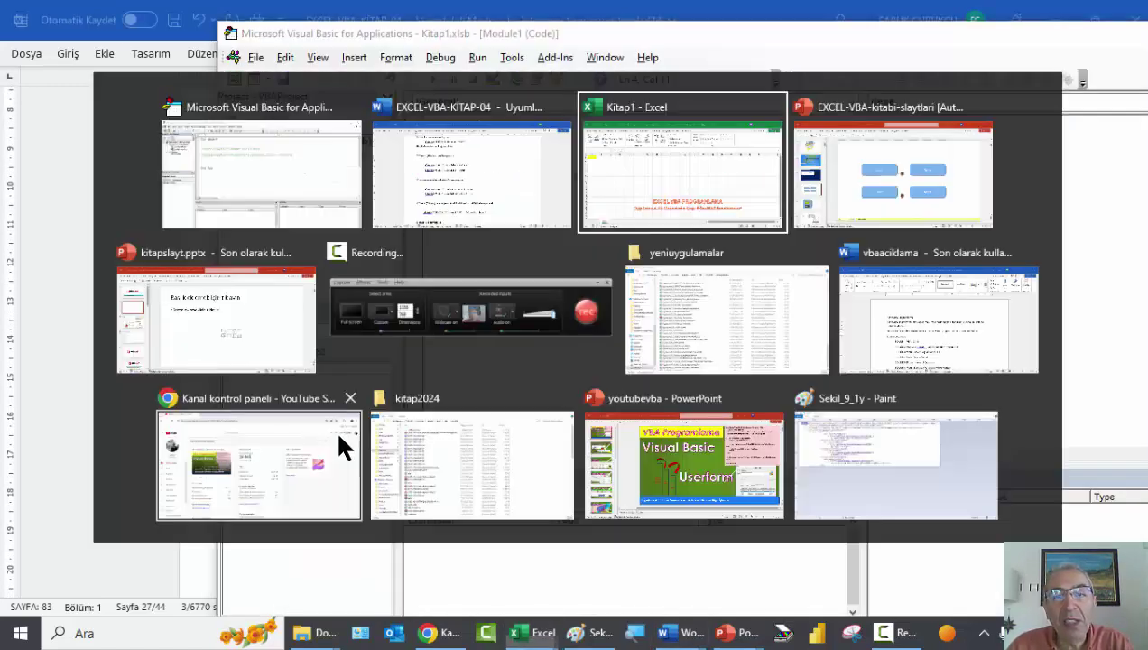
Add a new sheet to Kitap1 and rename Sayfa2 to veri
left_click(190, 583)
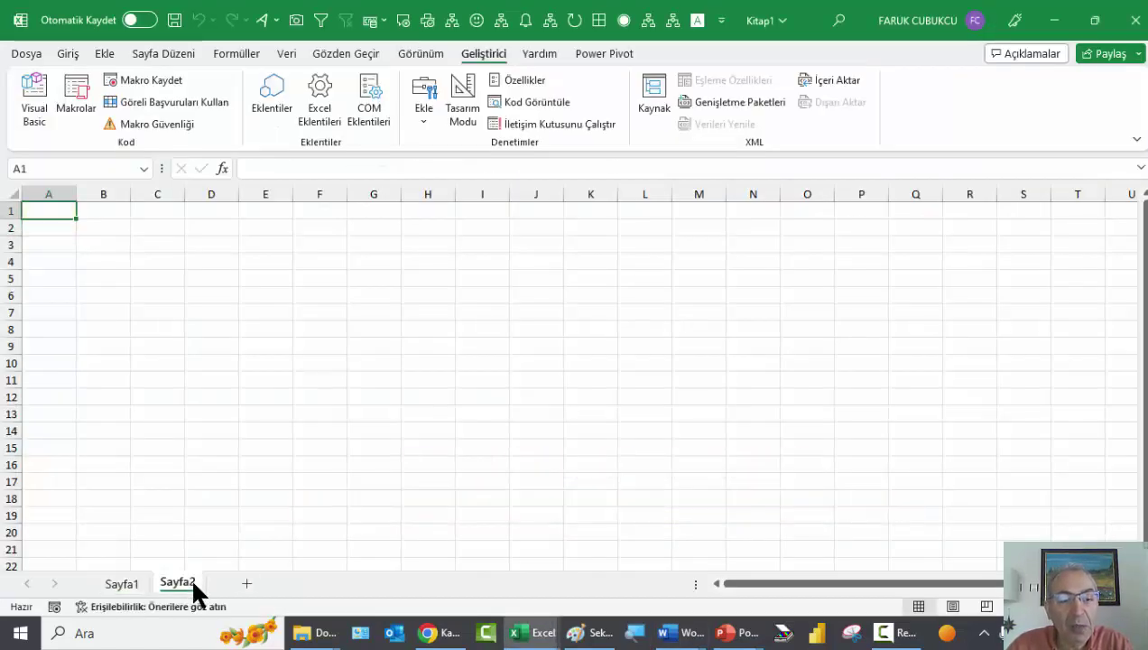
double_click(180, 584)
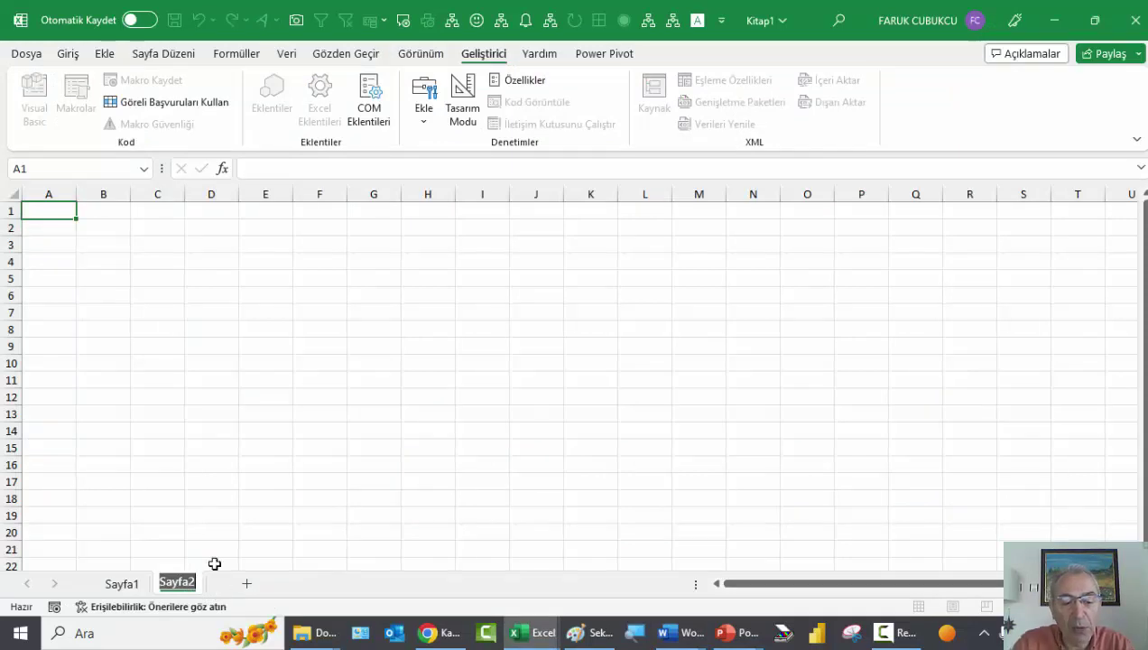
type("ver")
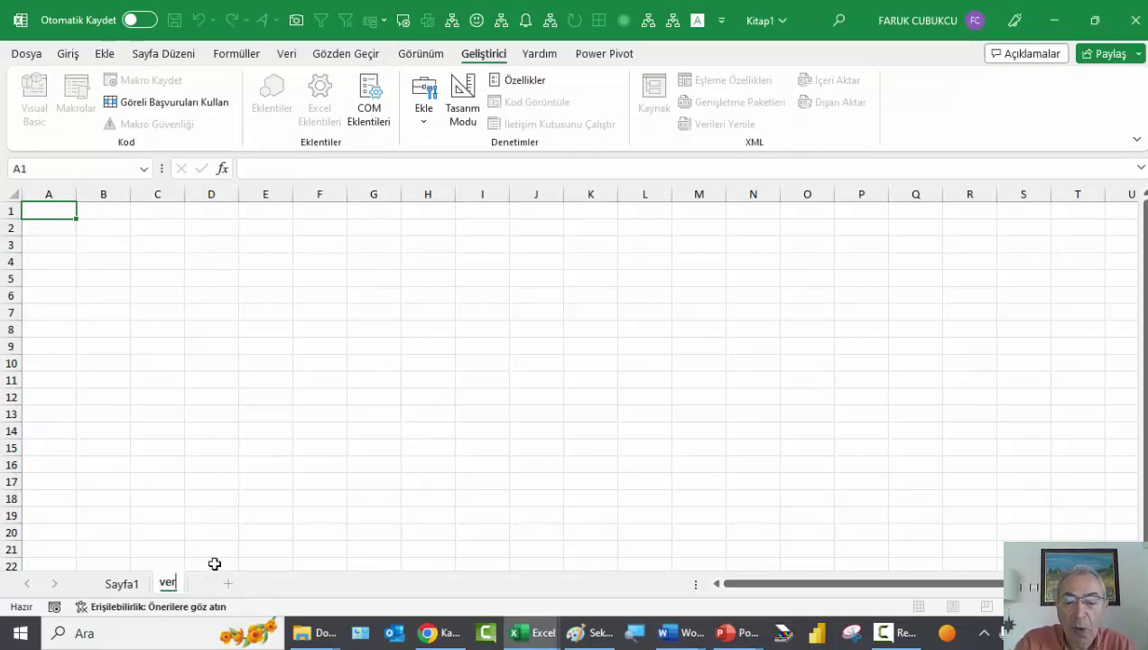
type("i")
key("Return")
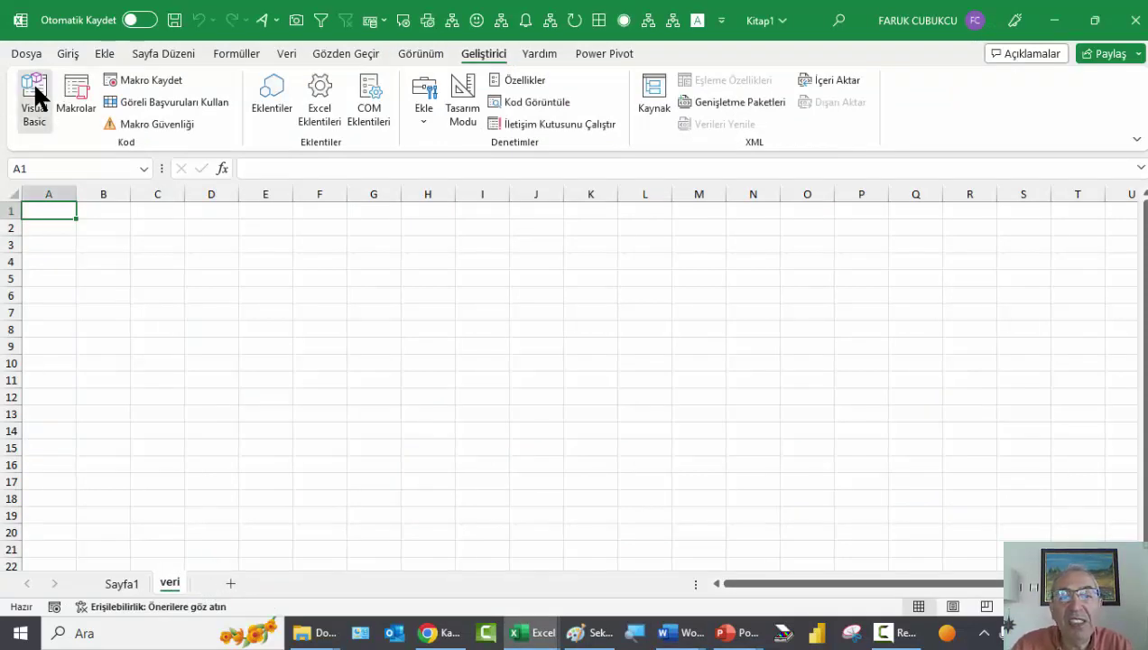
left_click(37, 94)
Add Sheets("veri").Visible = False to dene and run it to hide veri
left_click(504, 242)
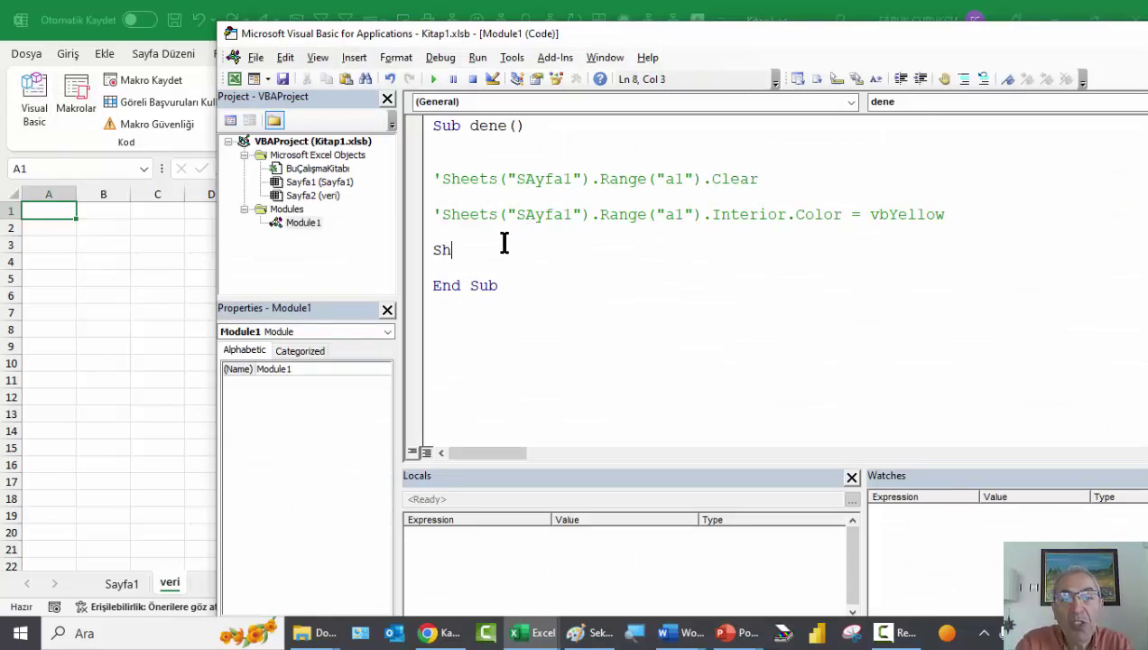
type("eets(\"")
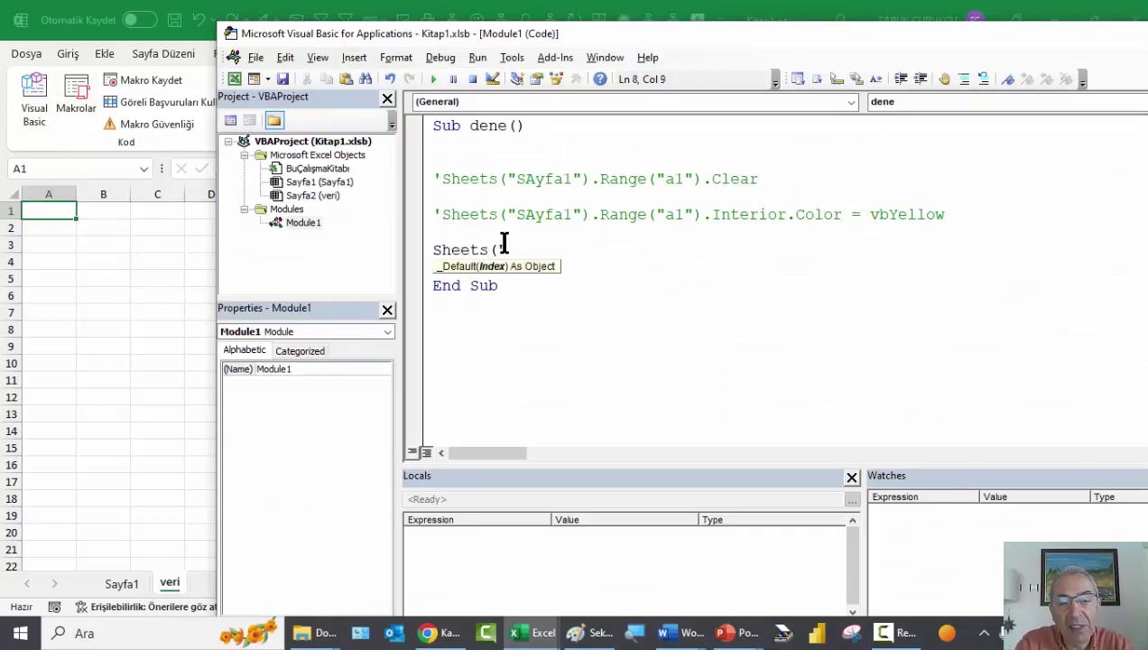
type("veri\").vi")
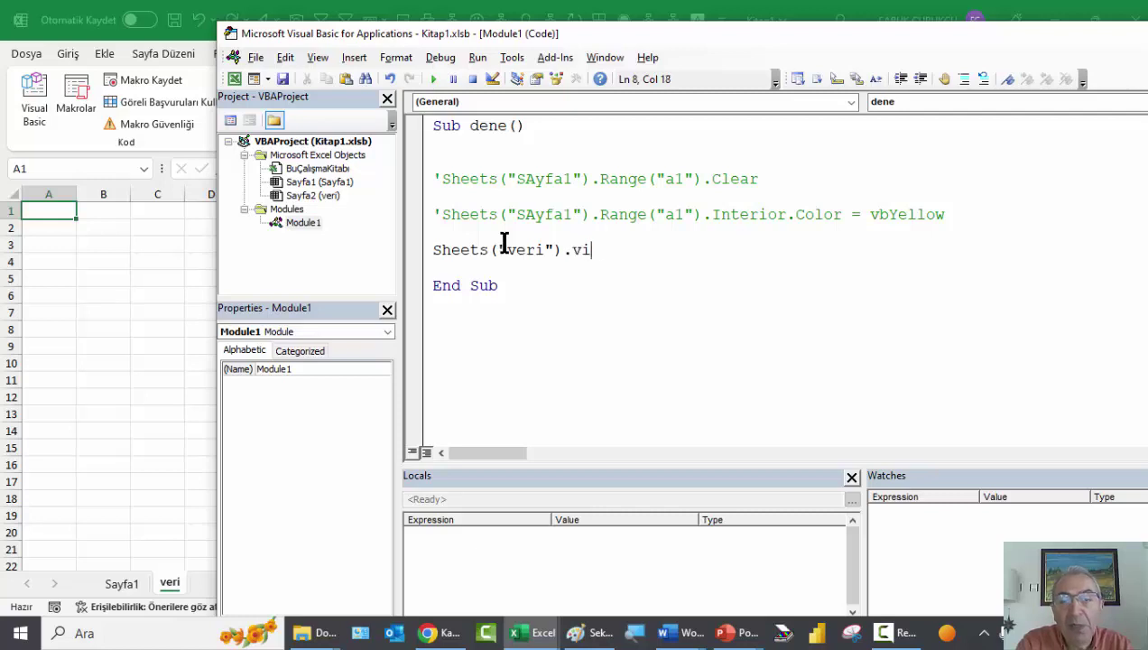
type("sib")
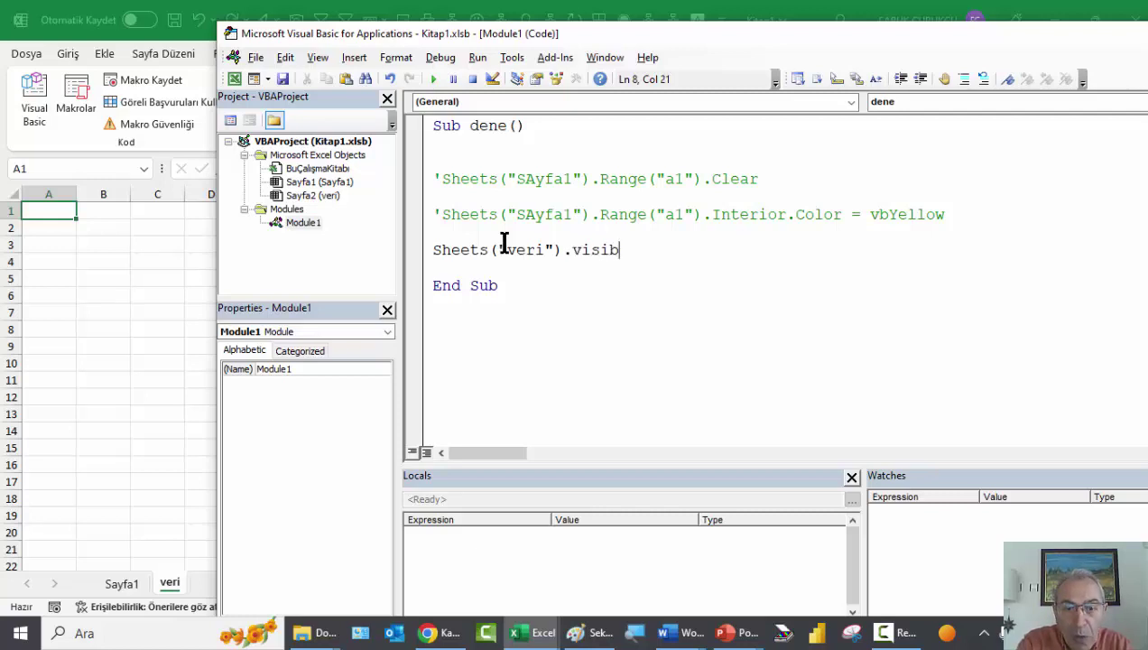
type("le ")
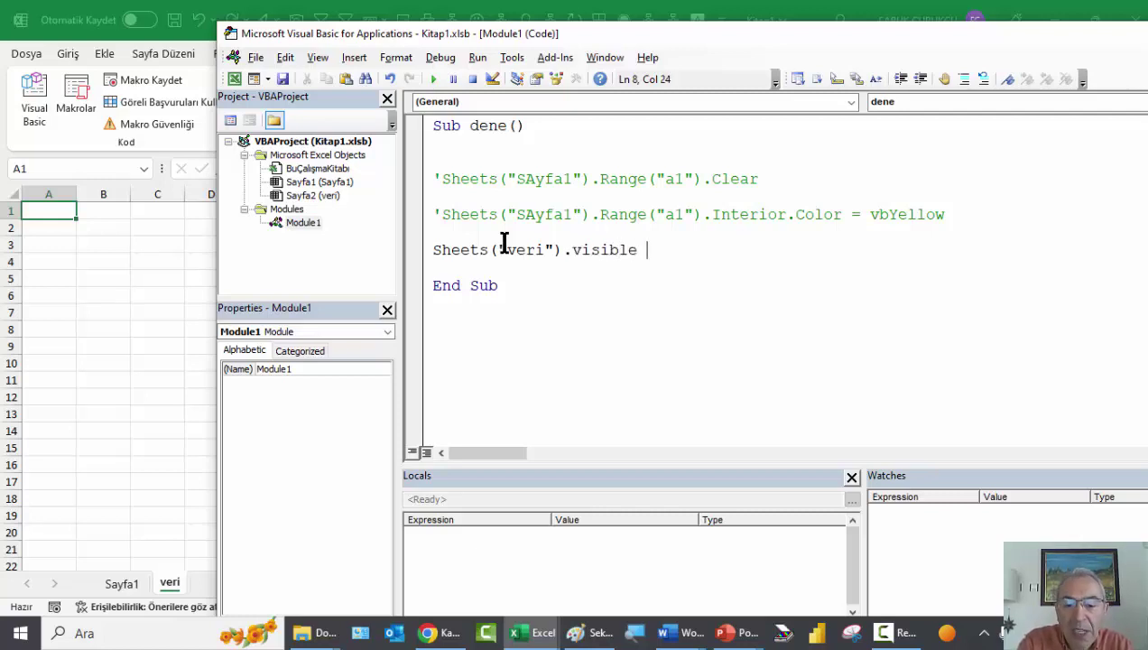
type("=Ture")
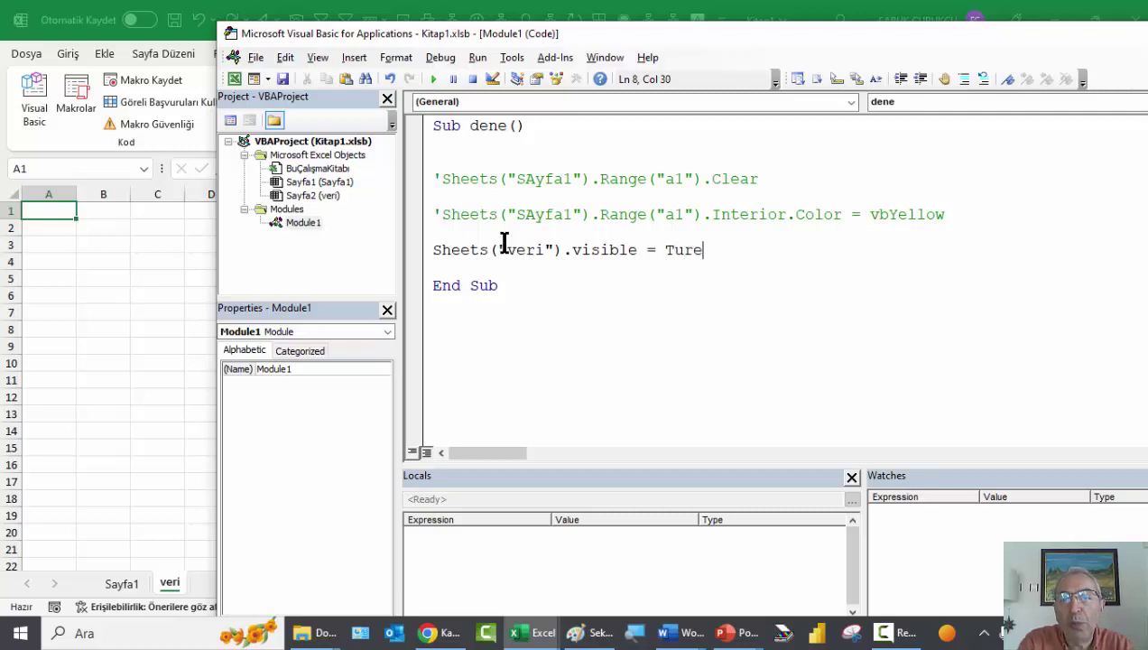
key("BackSpace")
key("BackSpace")
key("BackSpace")
key("BackSpace")
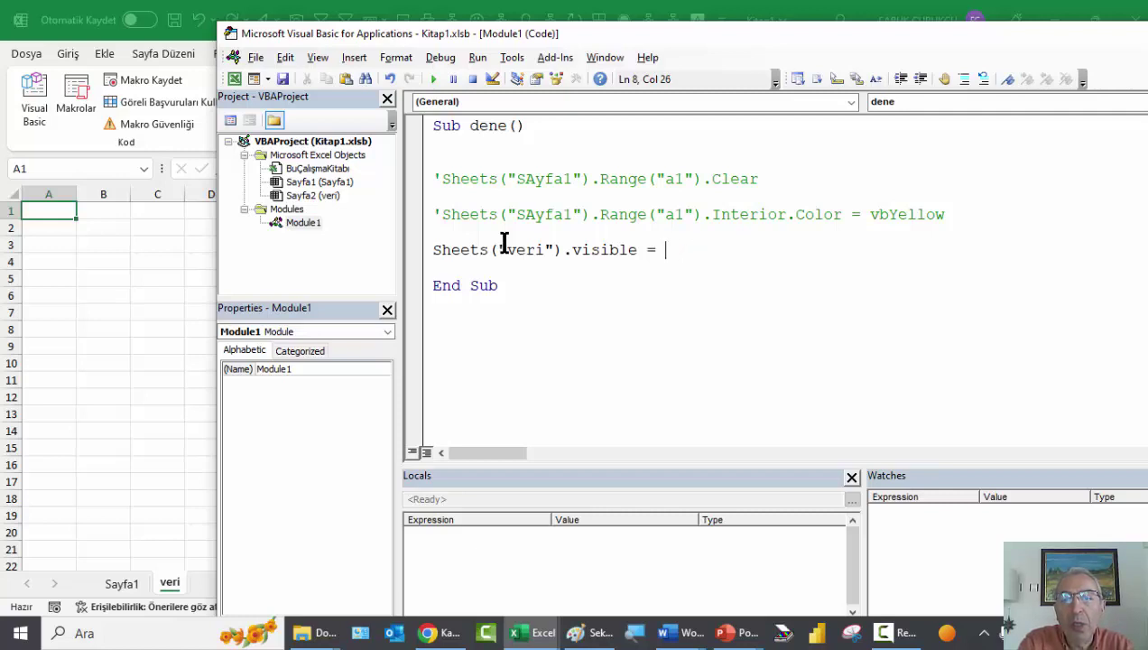
type("False")
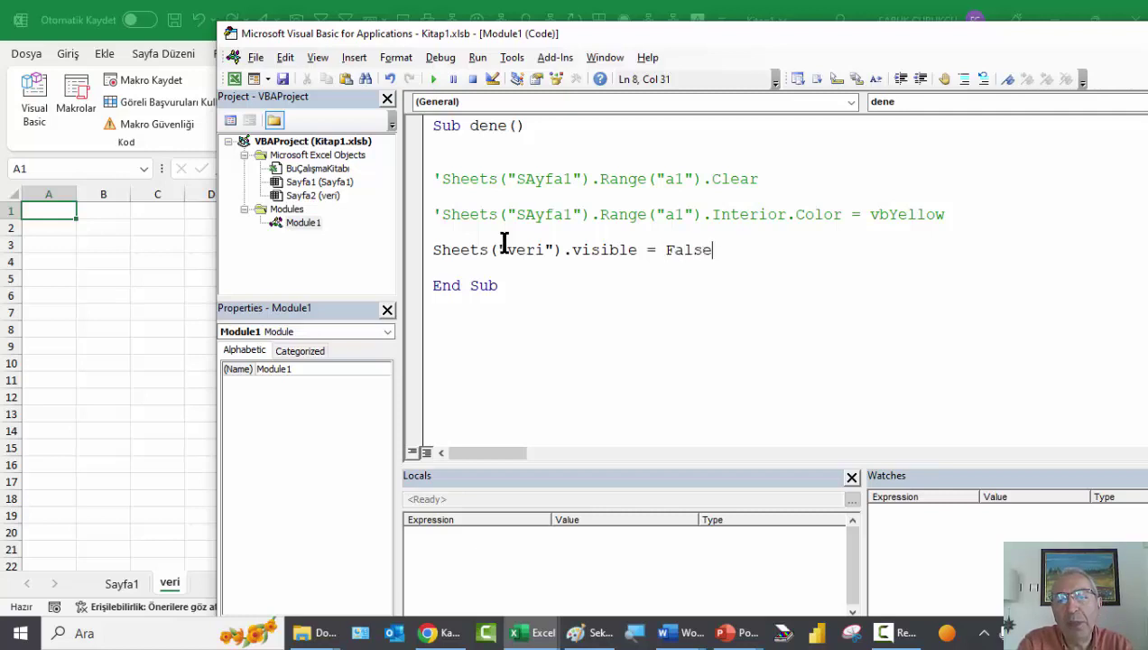
key("Return")
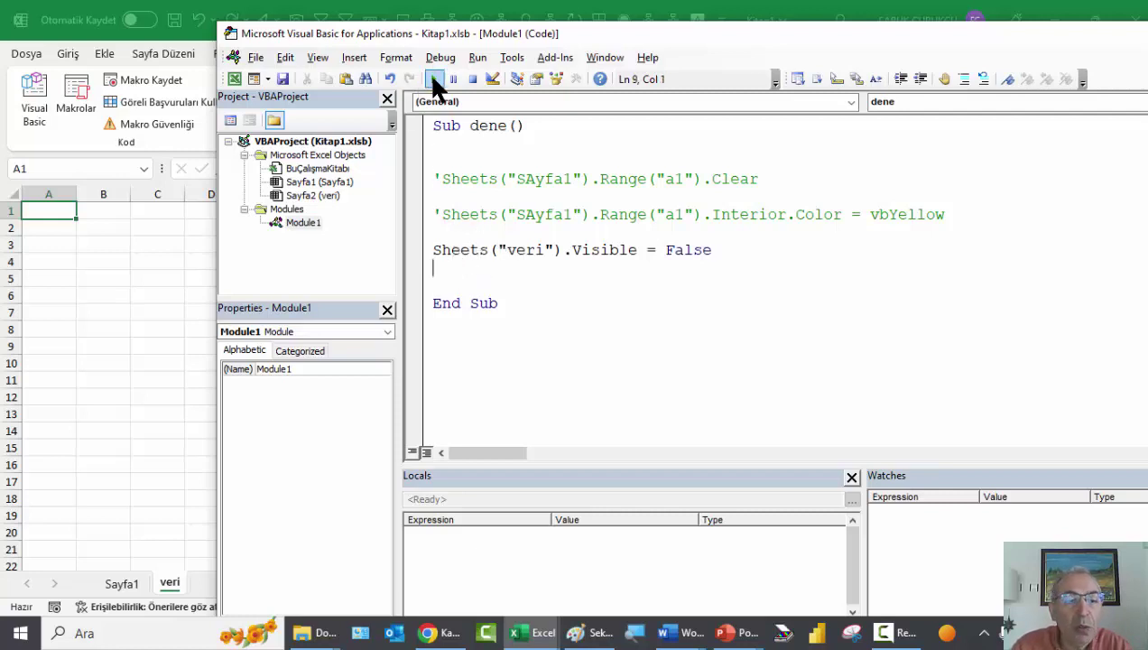
left_click(435, 80)
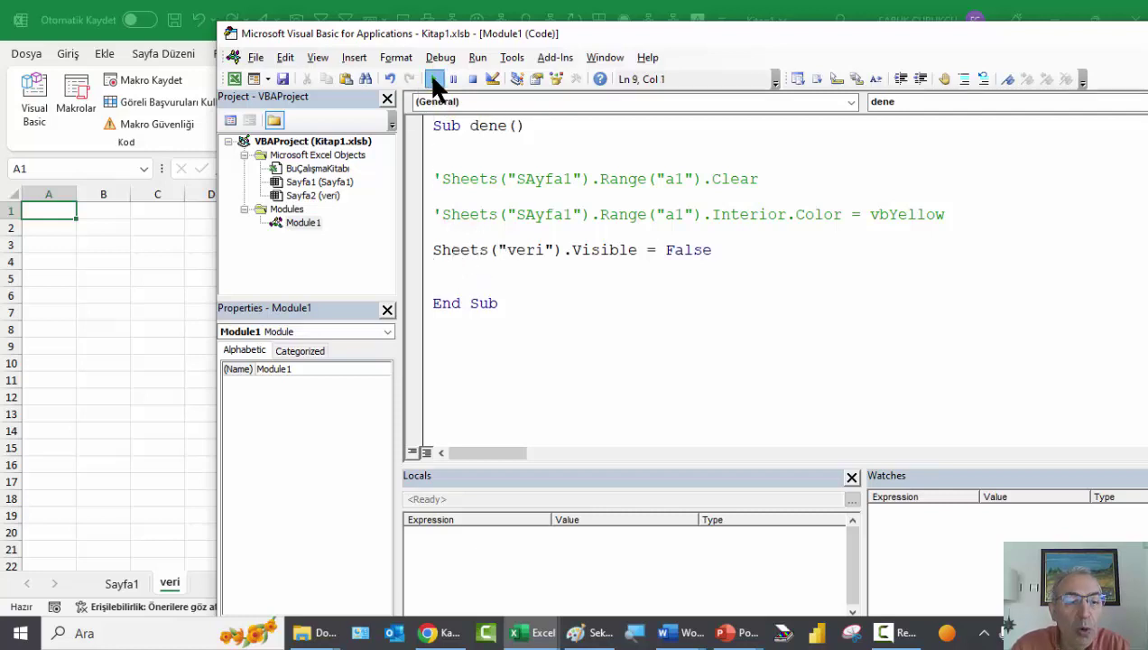
Change the Visible value from False to True and rerun dene so veri reappears
left_click(692, 250)
double_click(695, 251)
type("r")
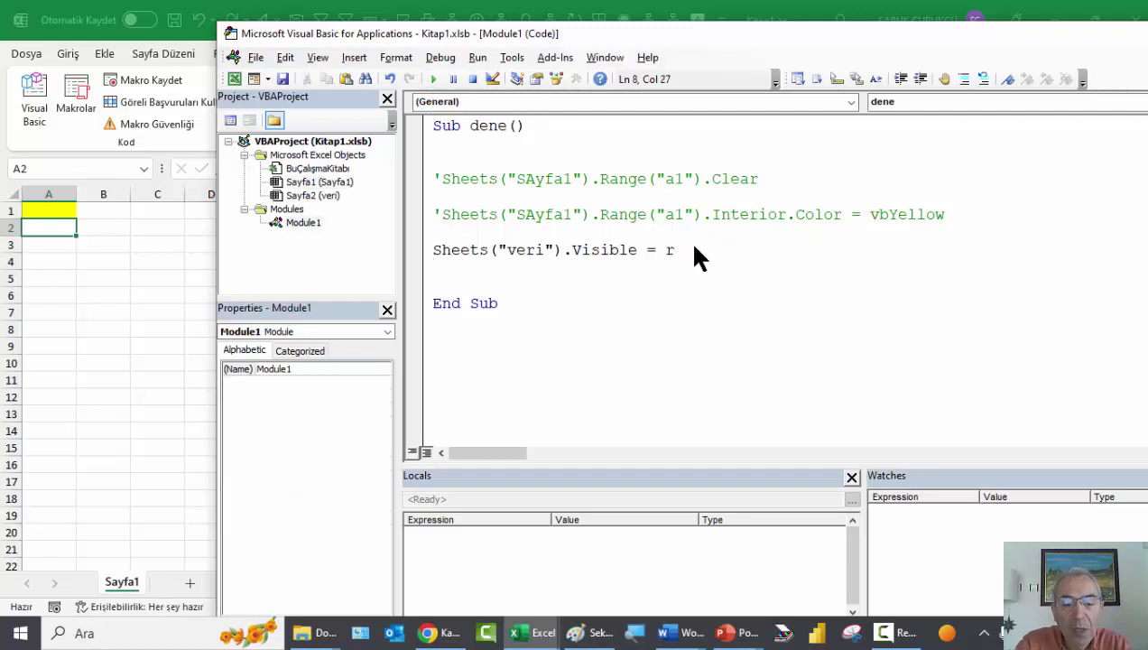
key("BackSpace")
type("Ture")
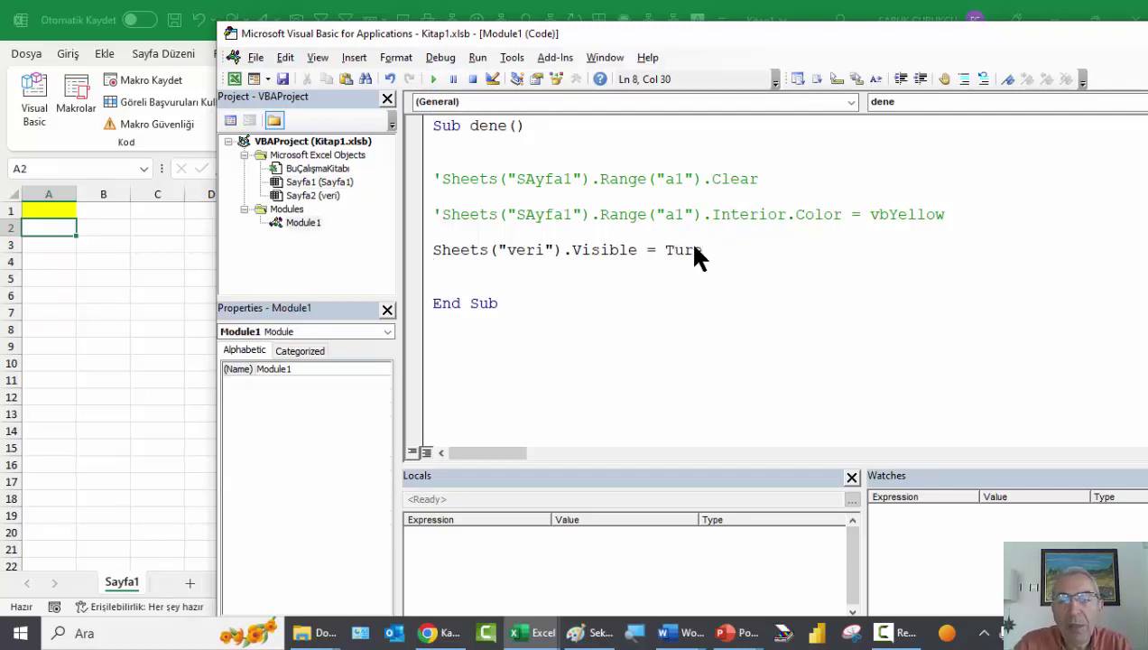
key("BackSpace")
key("BackSpace")
key("BackSpace")
type("rue")
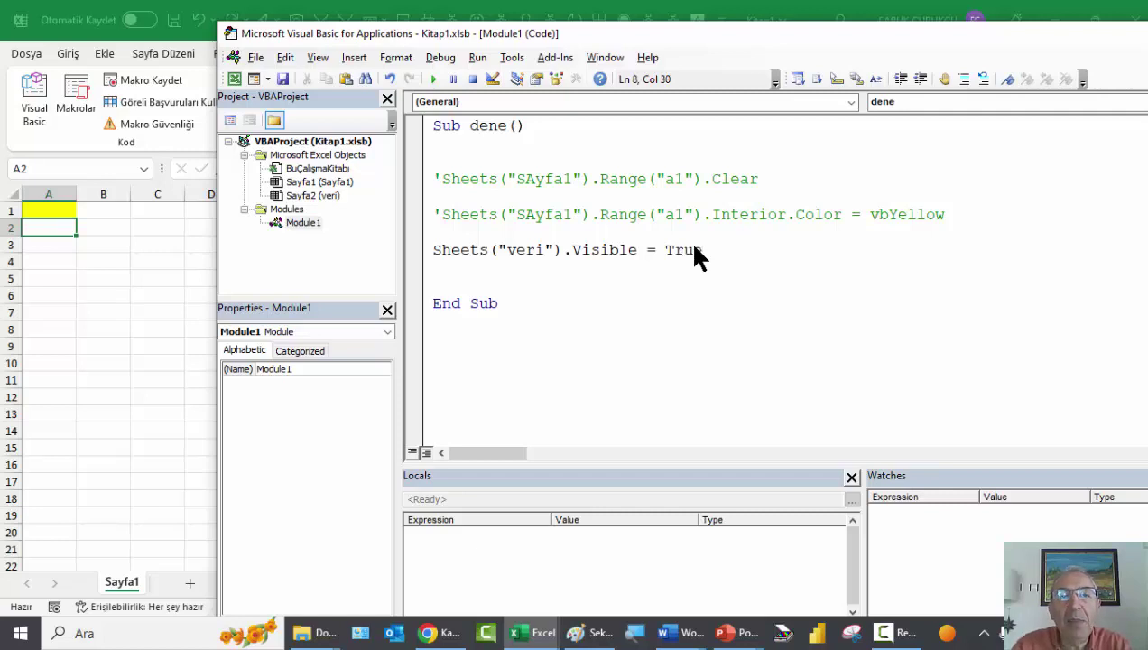
left_click(434, 80)
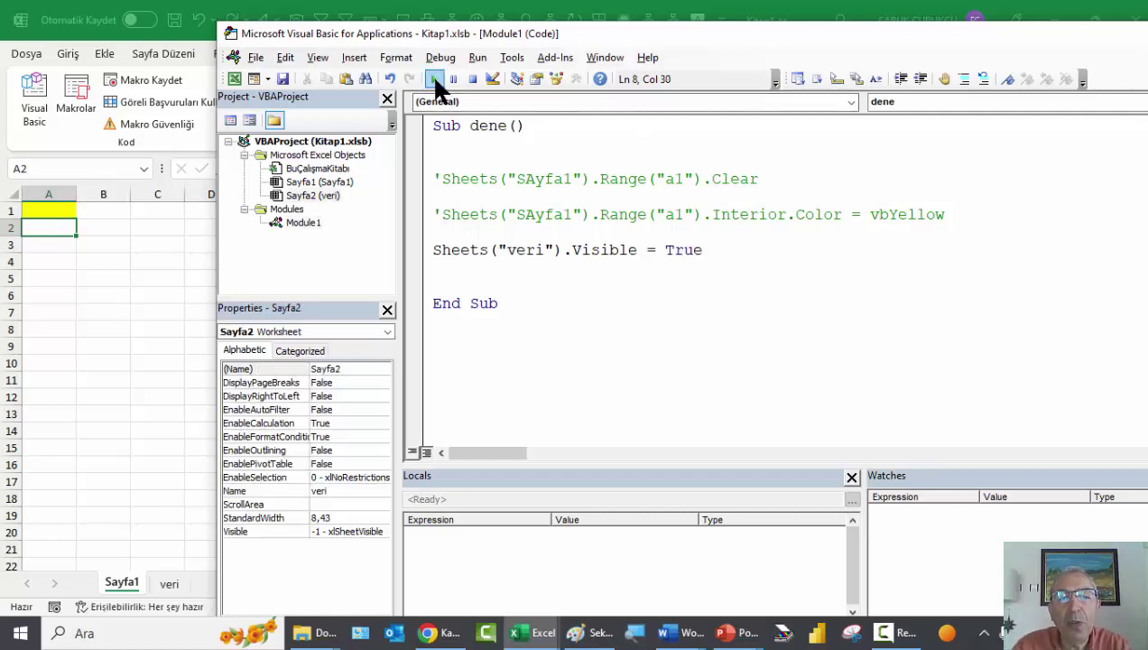
left_click(499, 262)
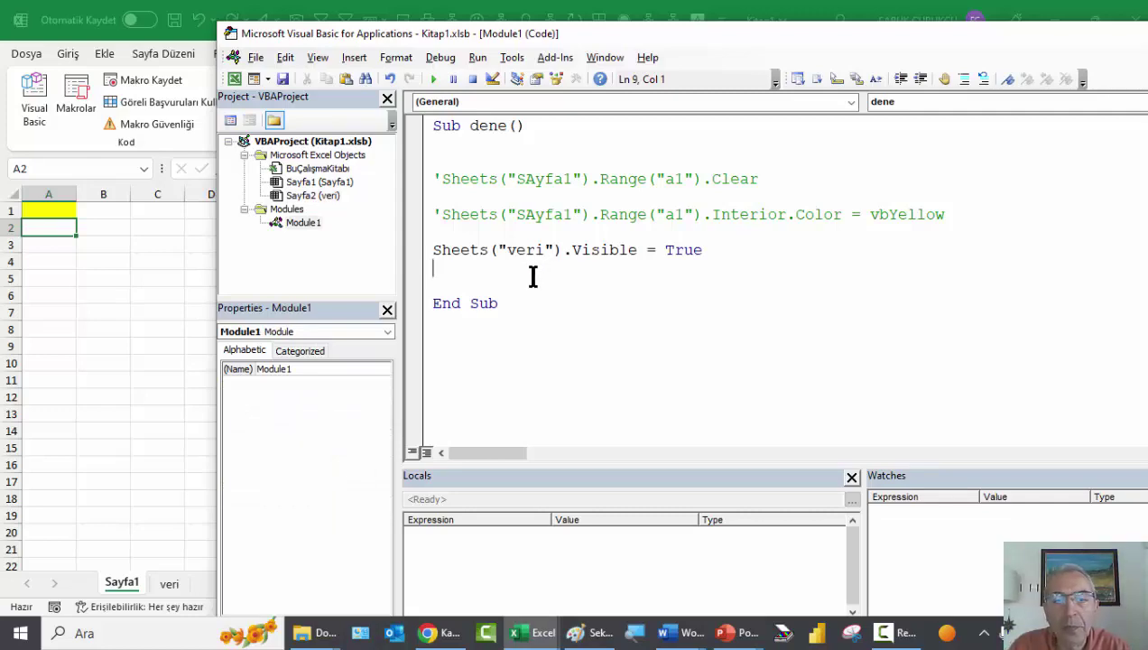
Edit the Word Columns("D:F").ColumnWidth example from 4 to 10 and copy that line
key("alt+Tab")
key("alt+Tab")
key("Tab")
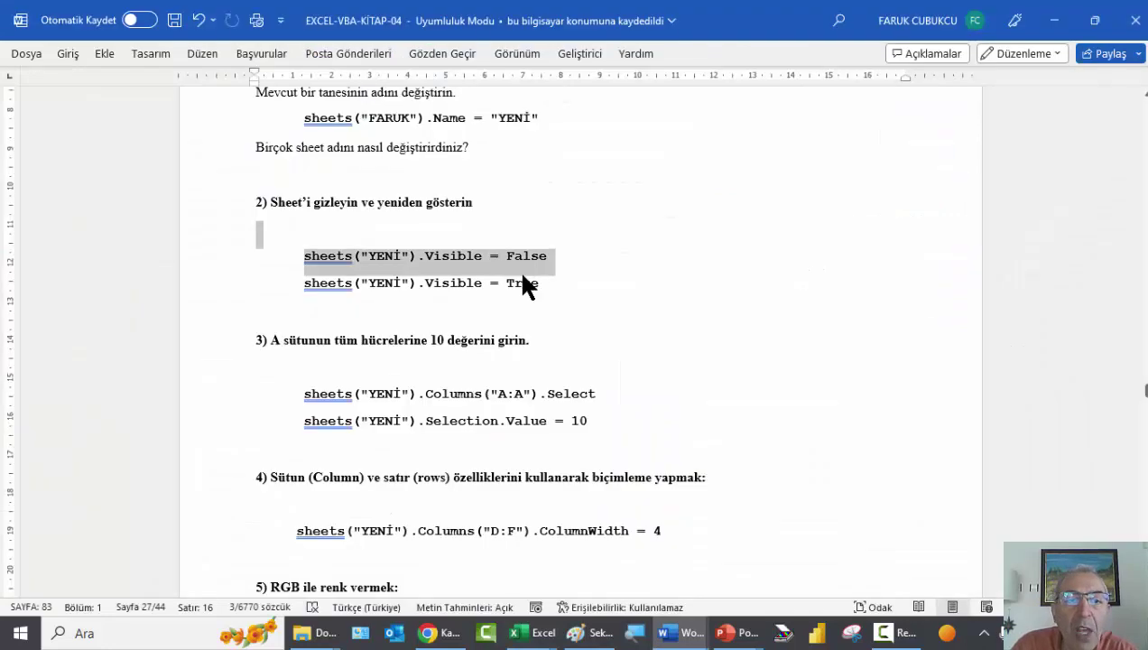
scroll(483, 311, "down", 3)
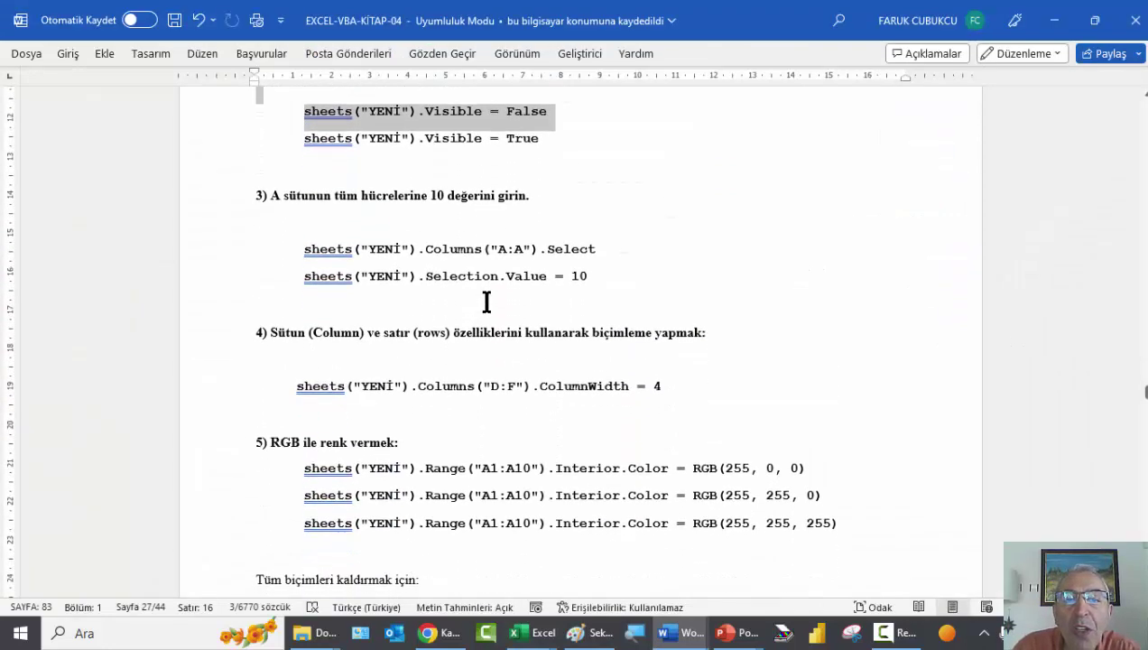
scroll(502, 301, "down", 2)
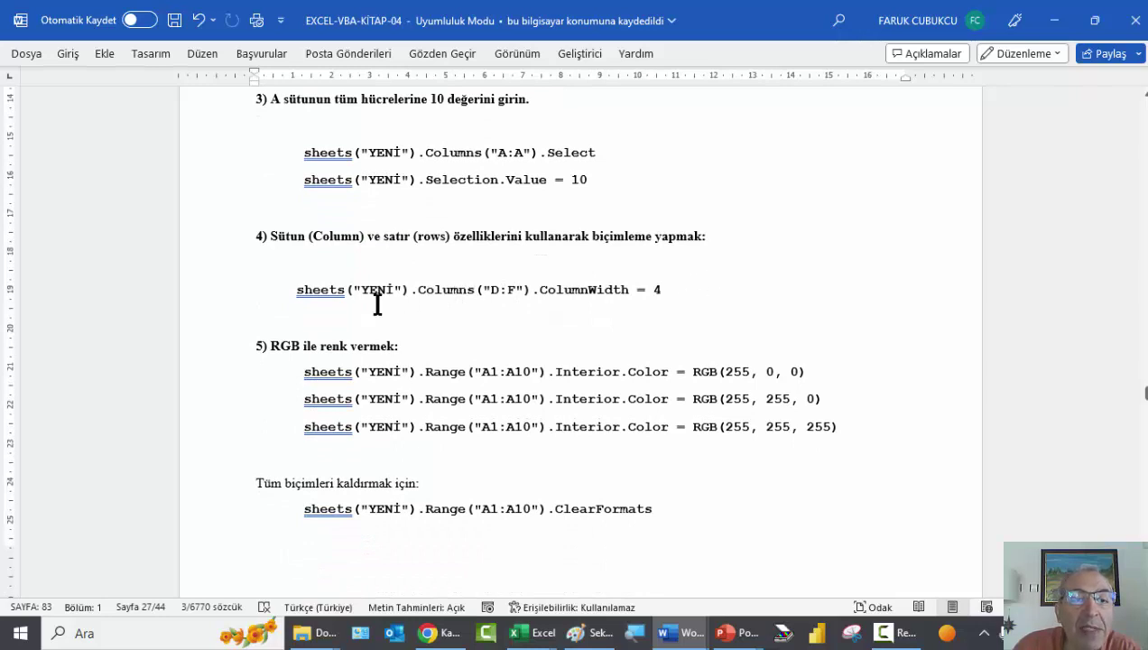
double_click(318, 291)
left_click(309, 295)
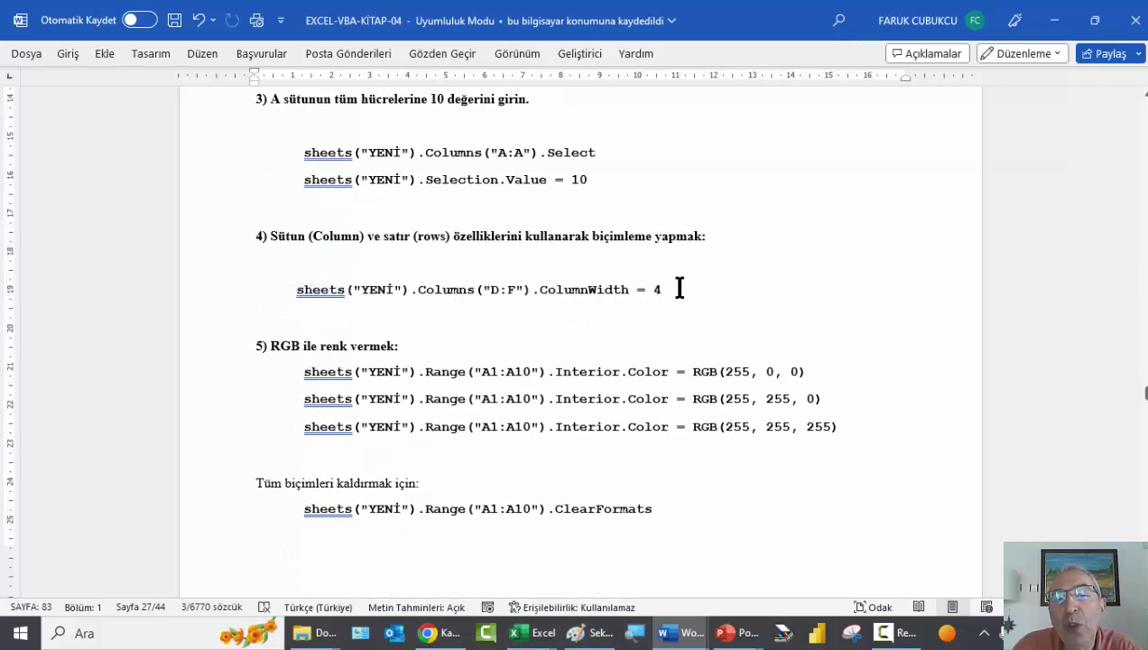
left_click(255, 287)
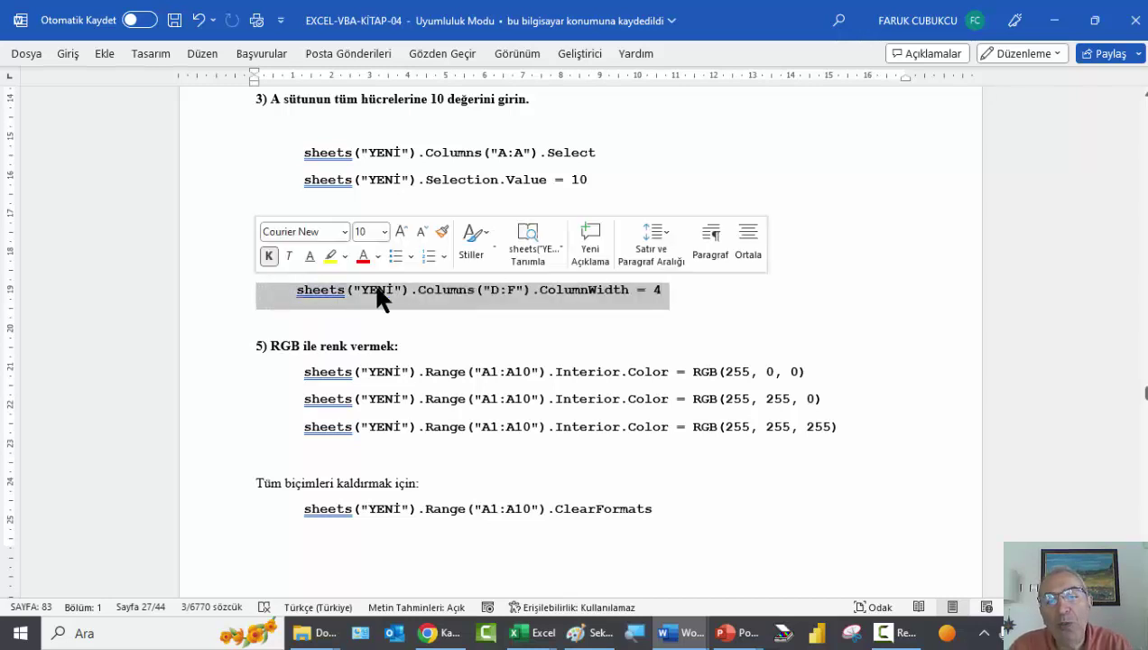
left_click(650, 289)
left_click(700, 290, "shift")
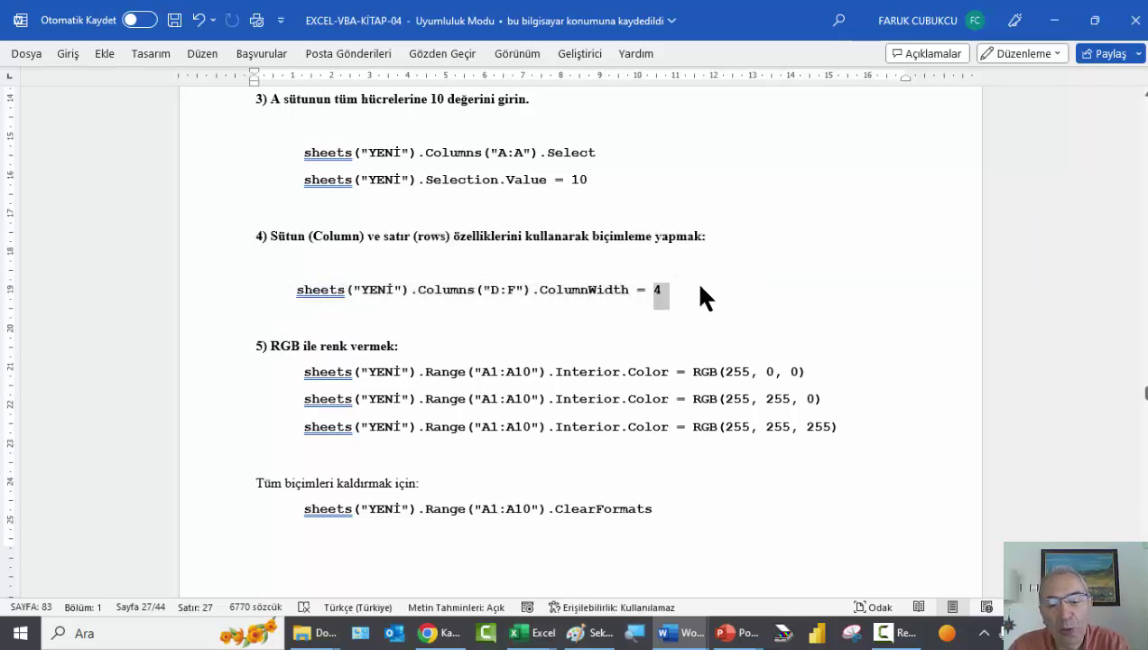
type("10")
left_click_drag(688, 289, 277, 280)
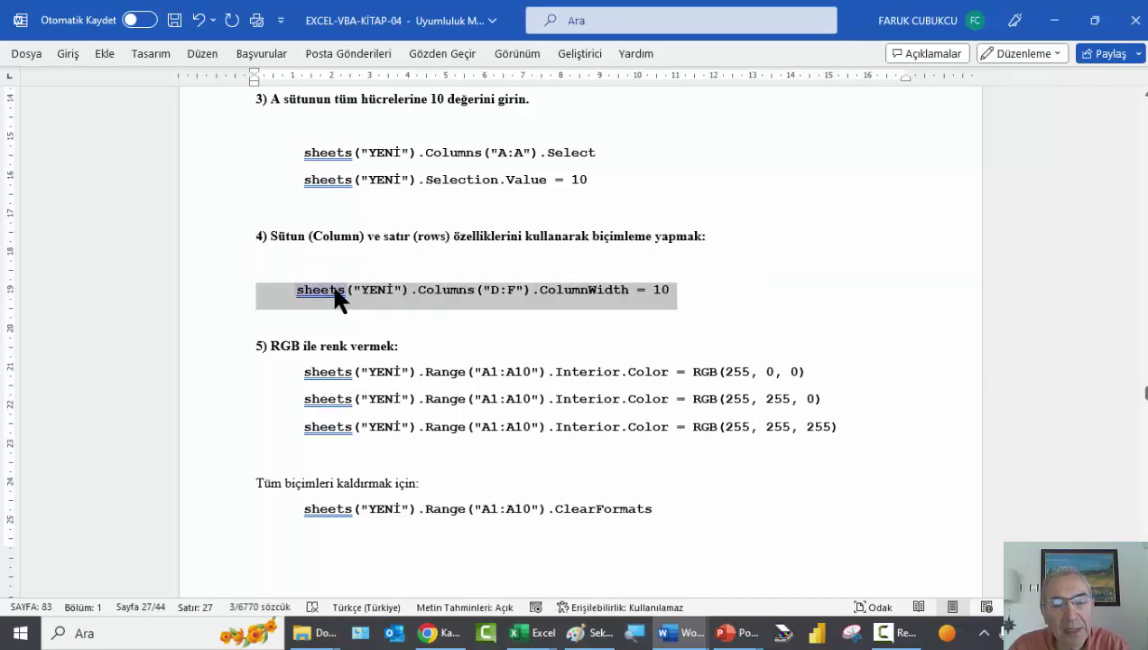
key("alt+Tab")
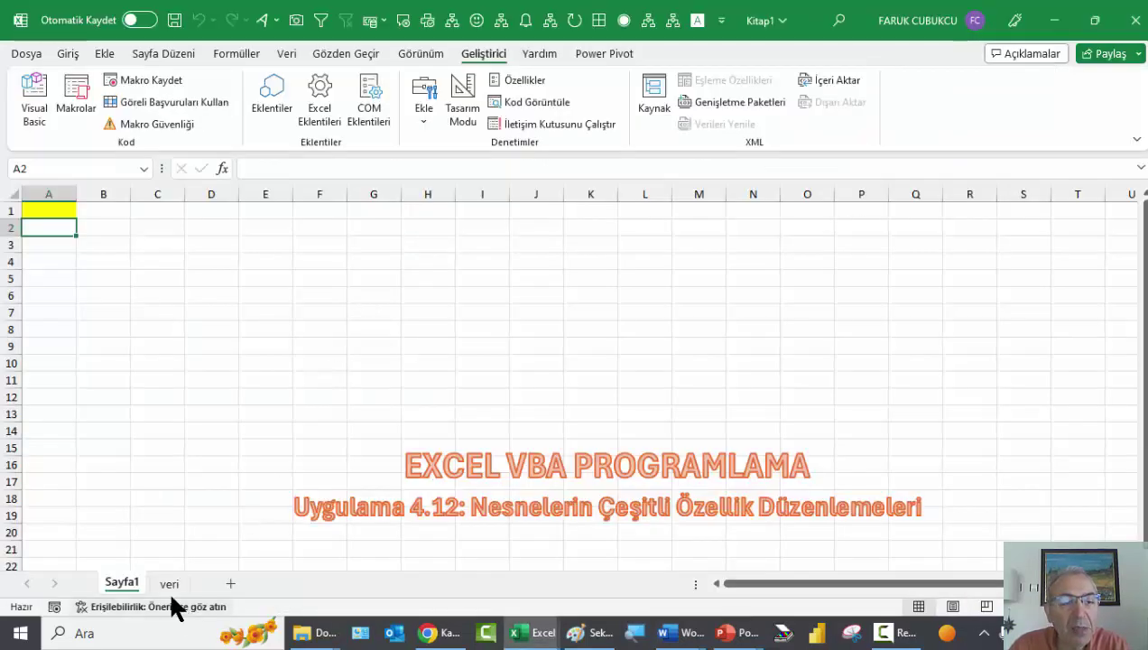
Widen columns A through G on the veri sheet, then return to Sayfa1
left_click(173, 583)
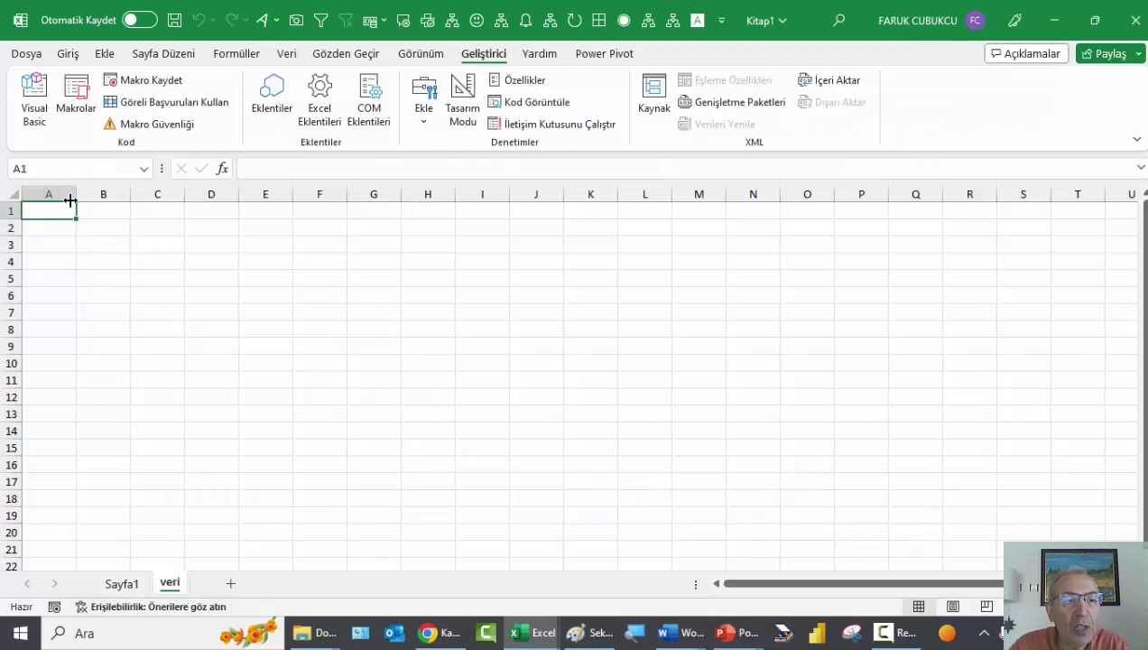
left_click_drag(56, 194, 428, 194)
left_click(313, 253)
left_click(122, 584)
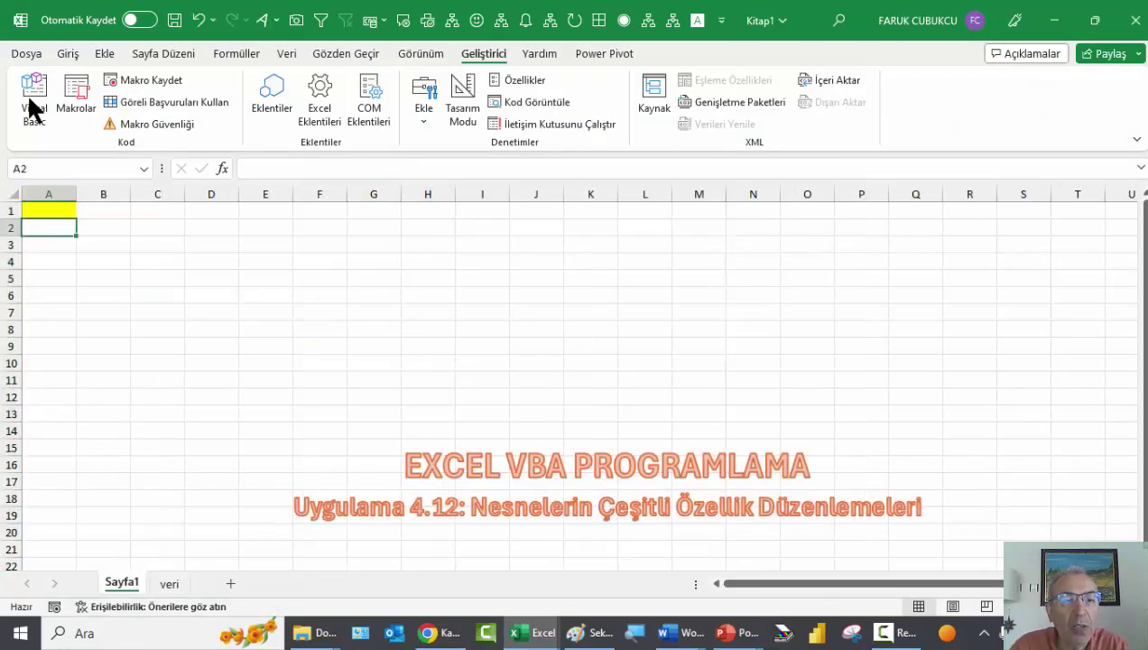
Paste Sheets("veri").Columns("D:F").ColumnWidth = 10 into dene and comment out the Visible line
left_click(34, 104)
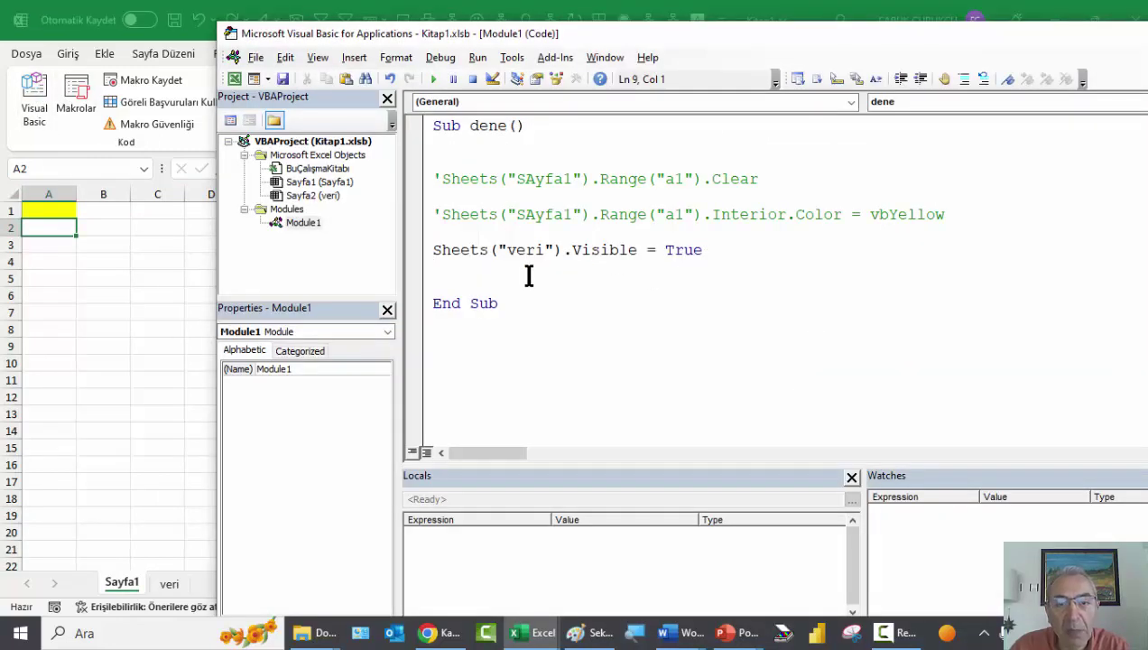
type("sheets(\"YENİ\").Columns(\"D:F\").ColumnWidth = 10")
double_click(573, 268)
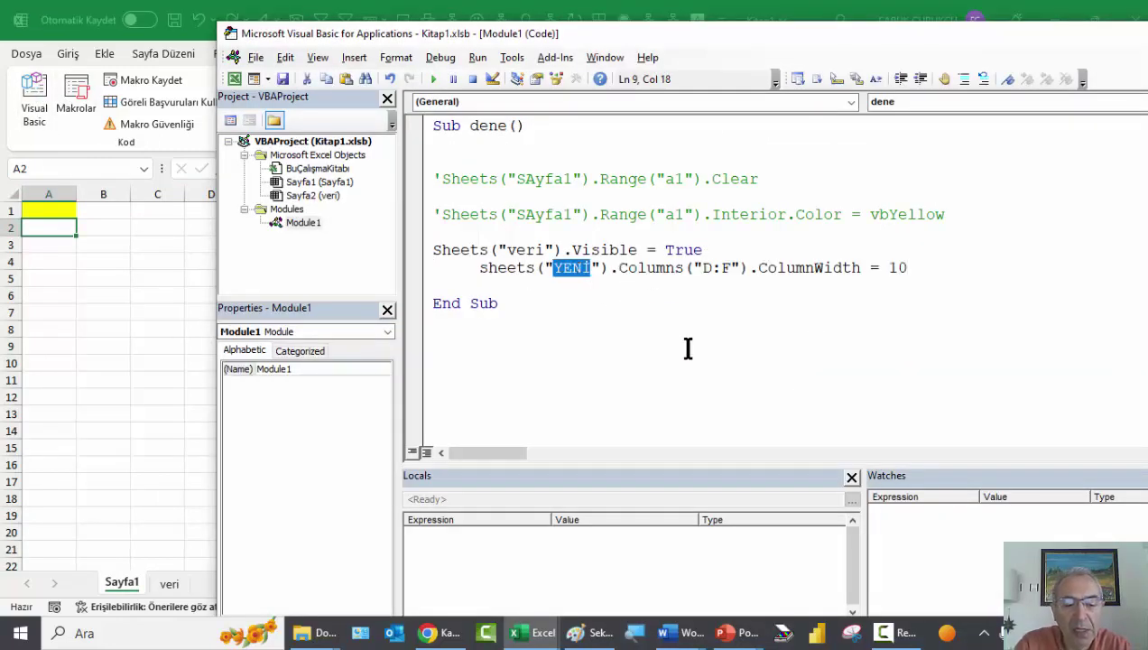
type("veri")
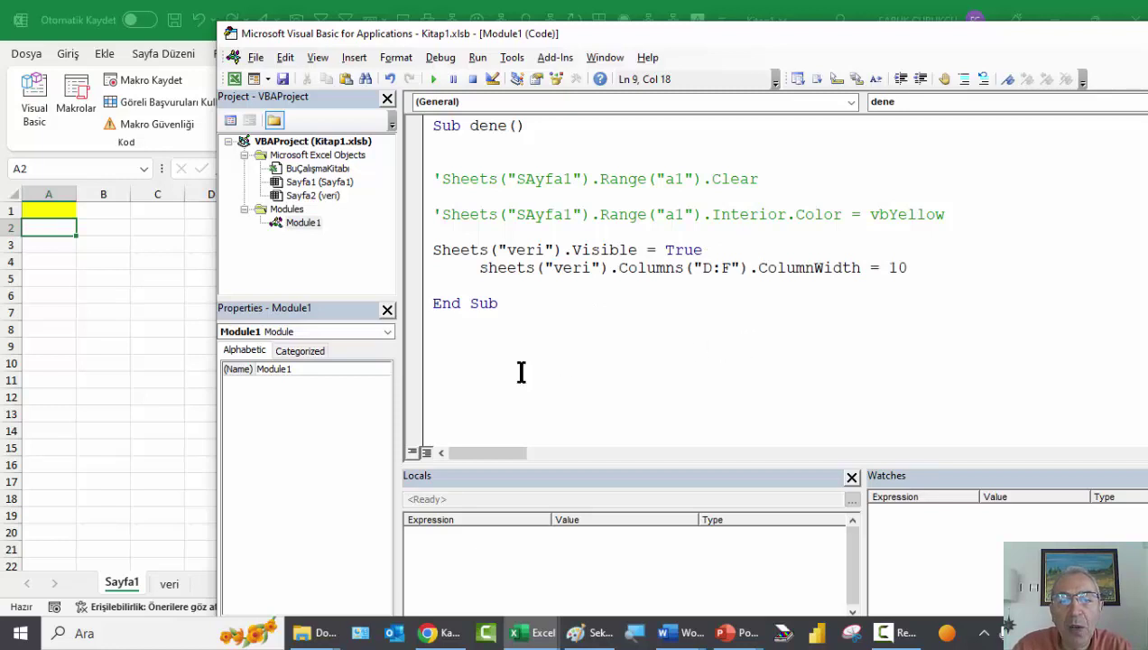
left_click(480, 268)
key("Return")
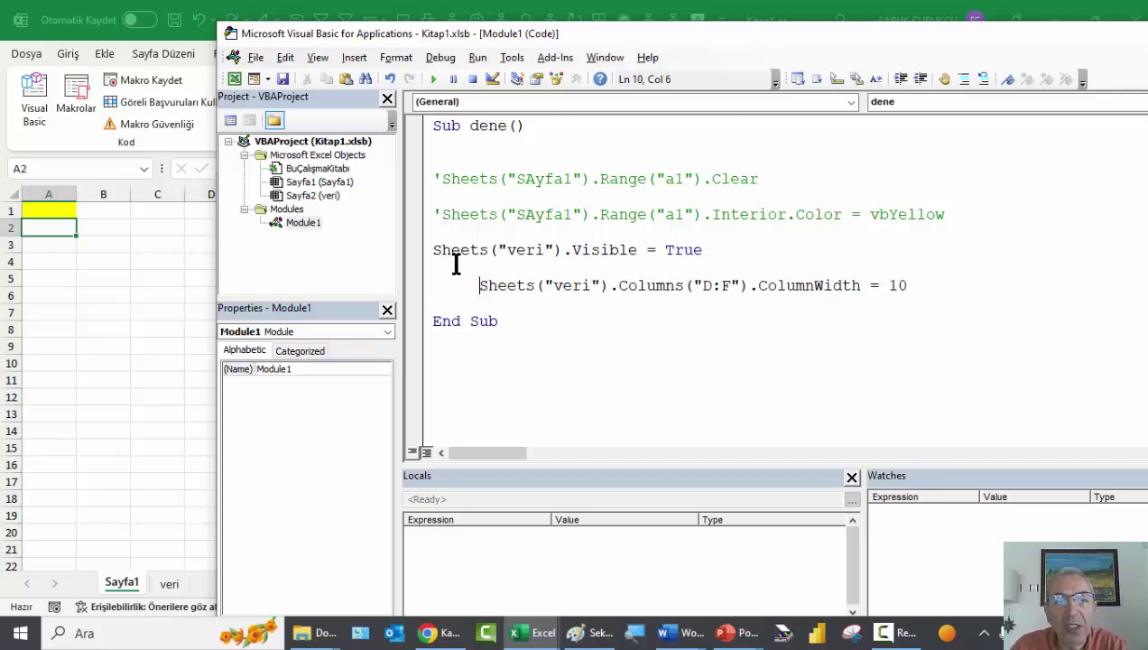
left_click(432, 250)
type("'")
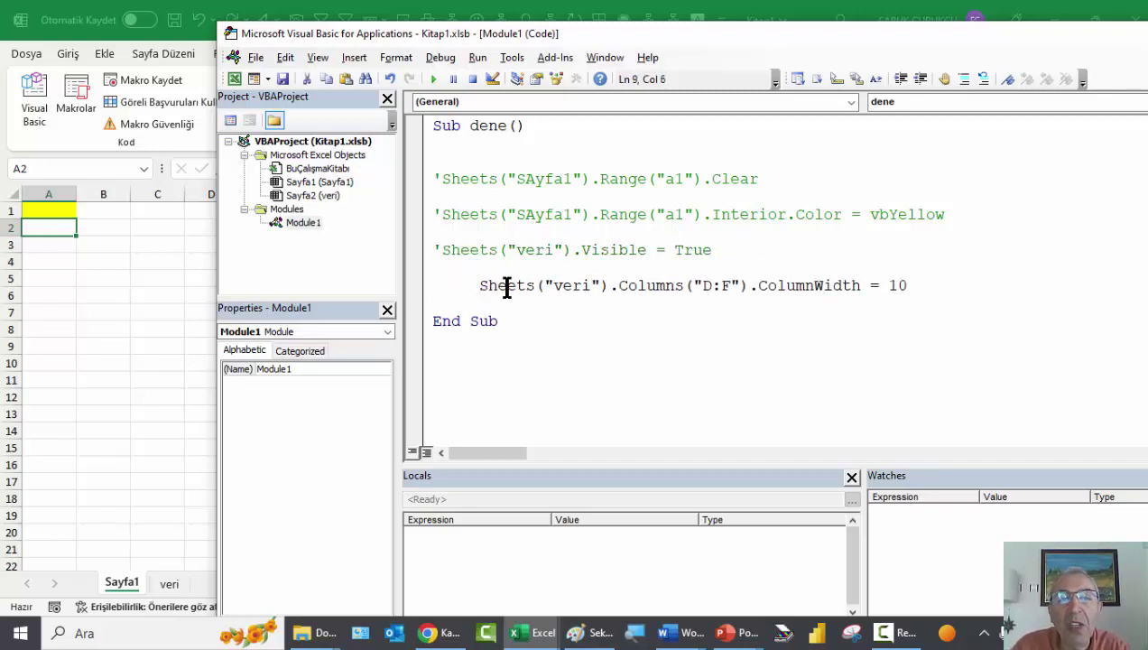
left_click(506, 287)
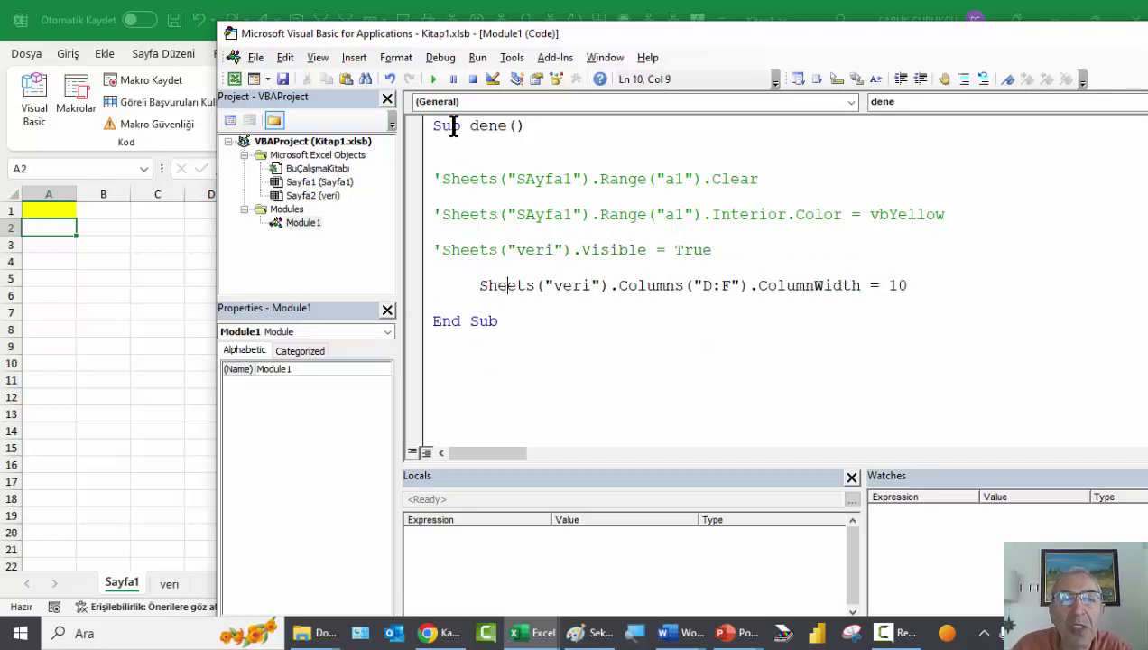
left_click(168, 588)
left_click(179, 357)
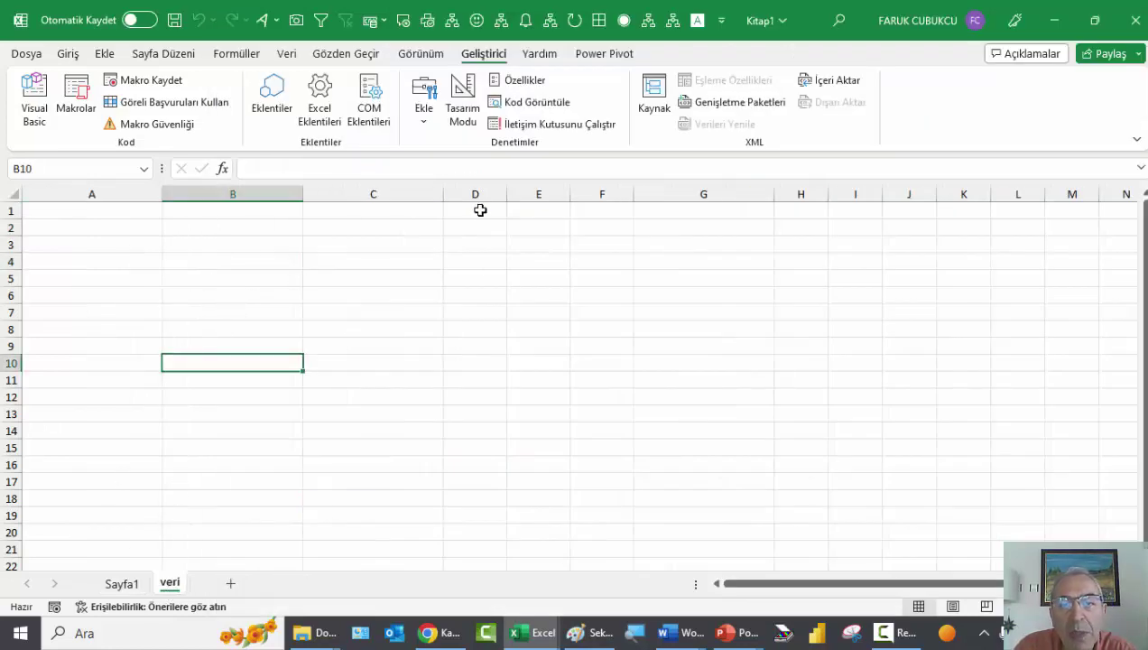
Check columns D:F on veri are width 10, then add a new line after the ColumnWidth statement
left_click_drag(476, 192, 597, 191)
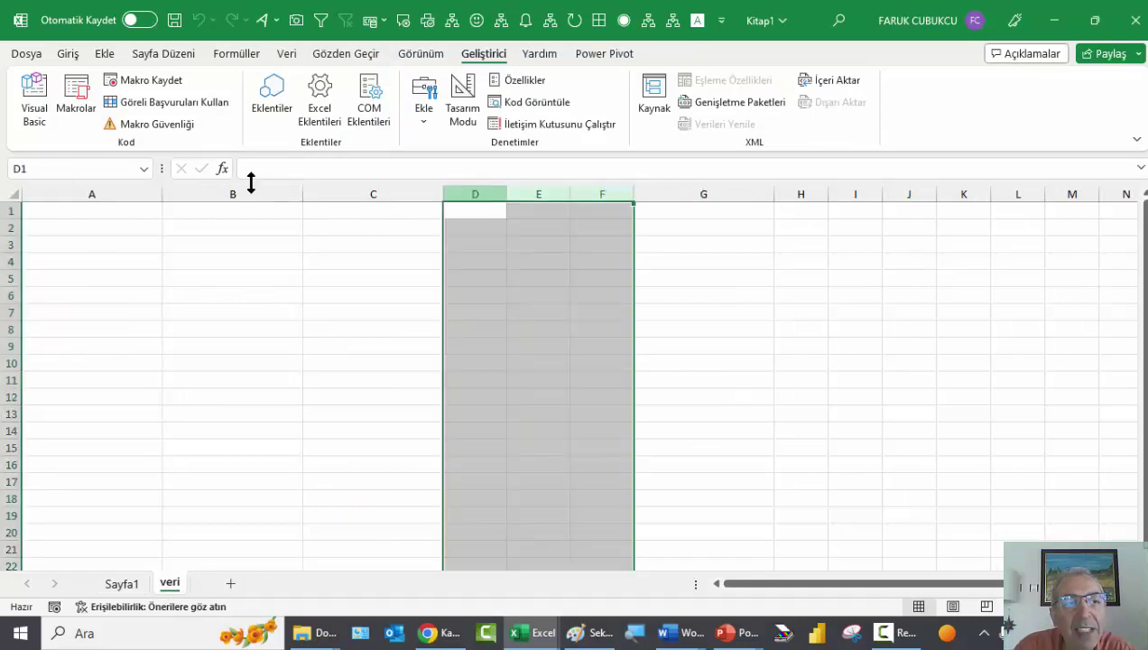
left_click(43, 97)
left_click(742, 287)
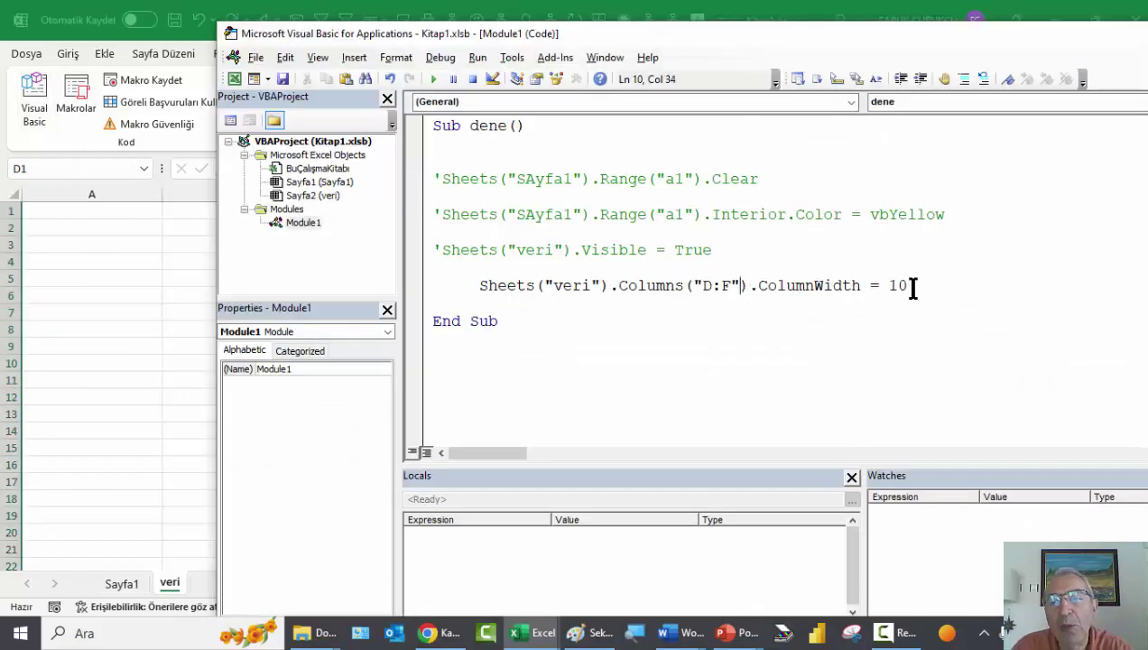
left_click(910, 287)
key("Return")
key("alt+Tab")
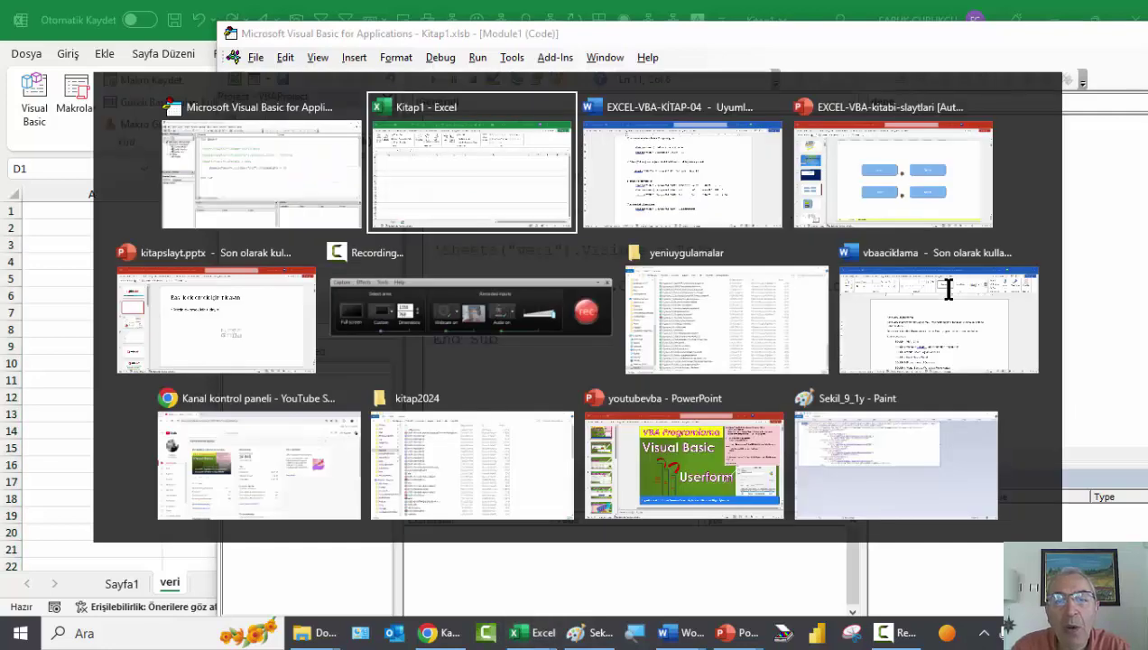
Copy the red RGB(255, 0, 0) fill line from the Word notes' RGB colouring section
scroll(732, 325, "down", 2)
scroll(731, 325, "down", 2)
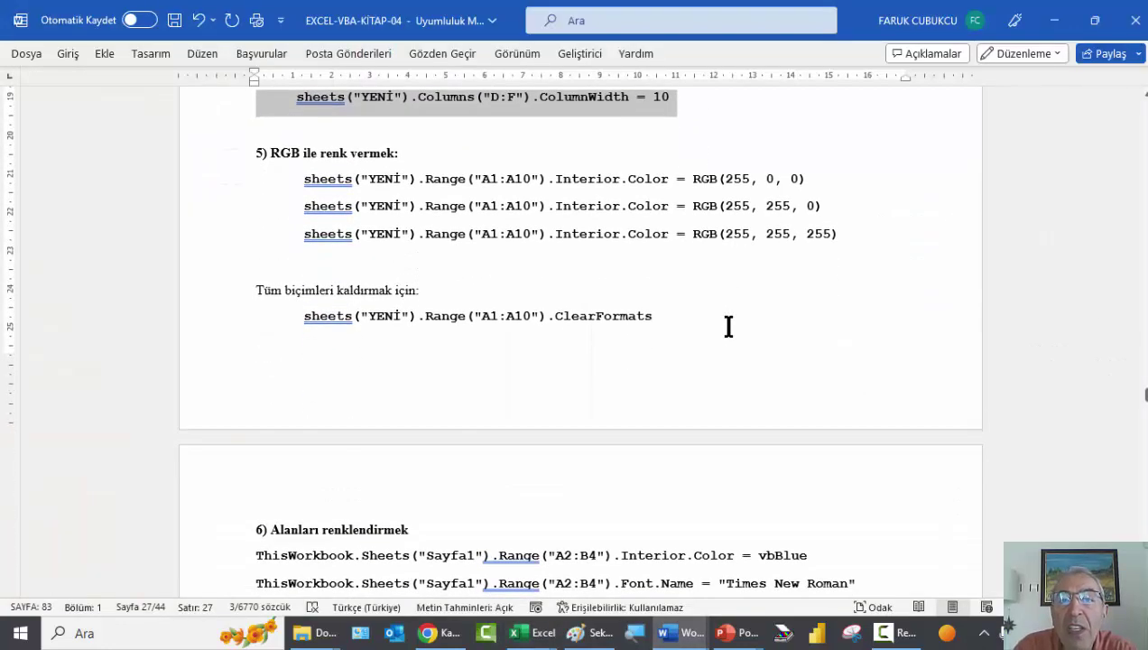
left_click(630, 214)
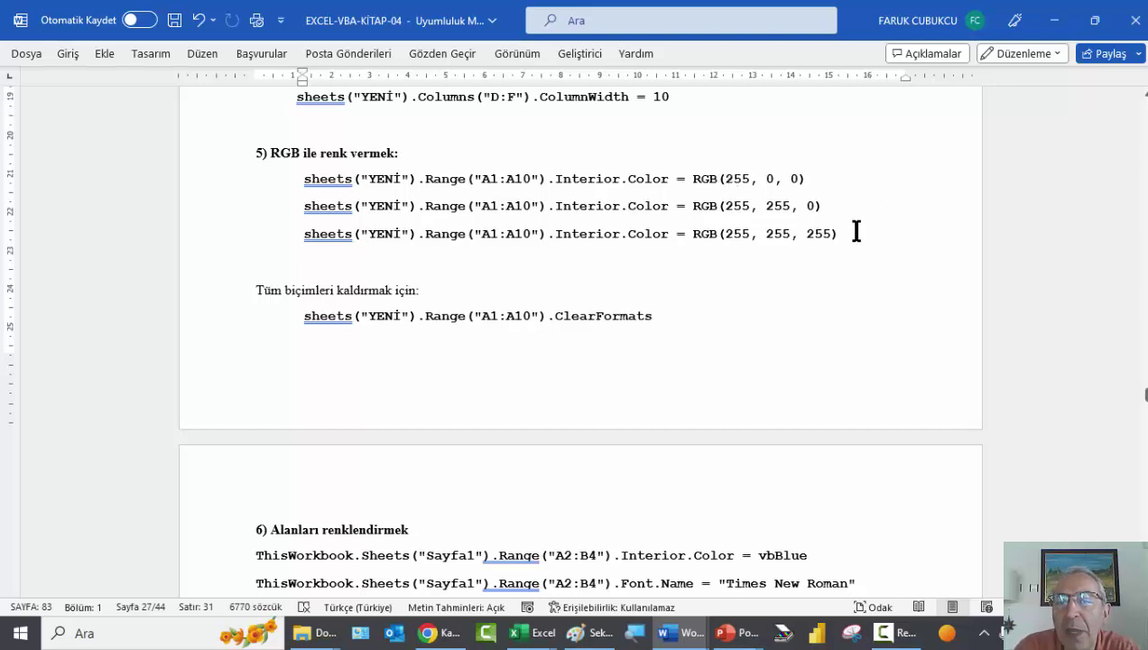
left_click_drag(854, 233, 556, 235)
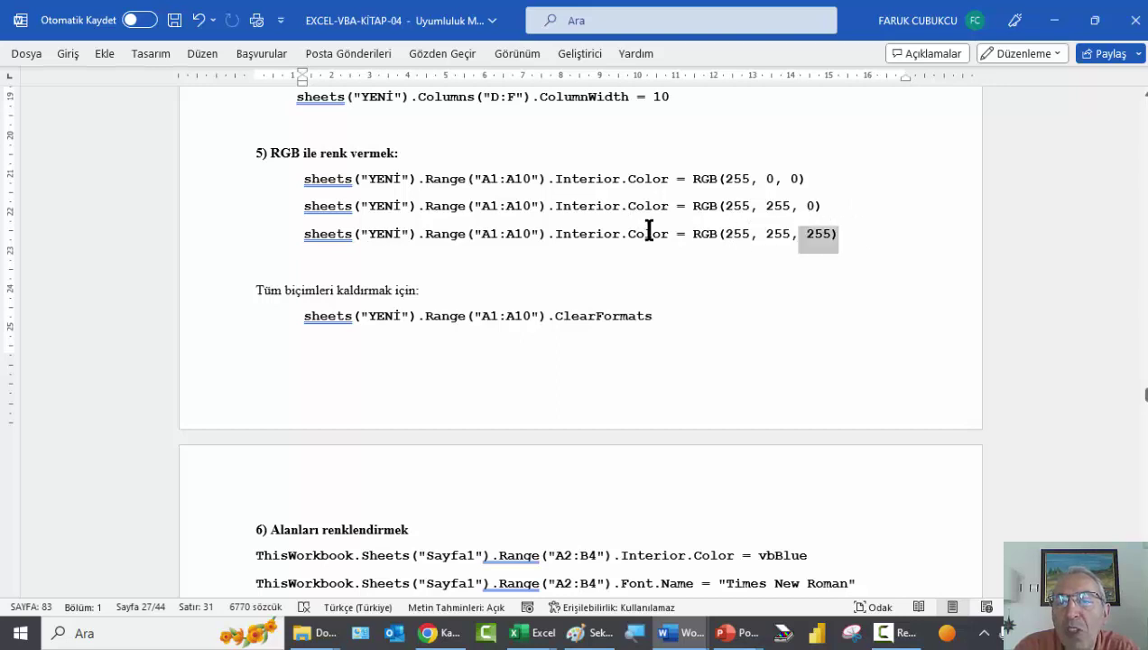
left_click(585, 177)
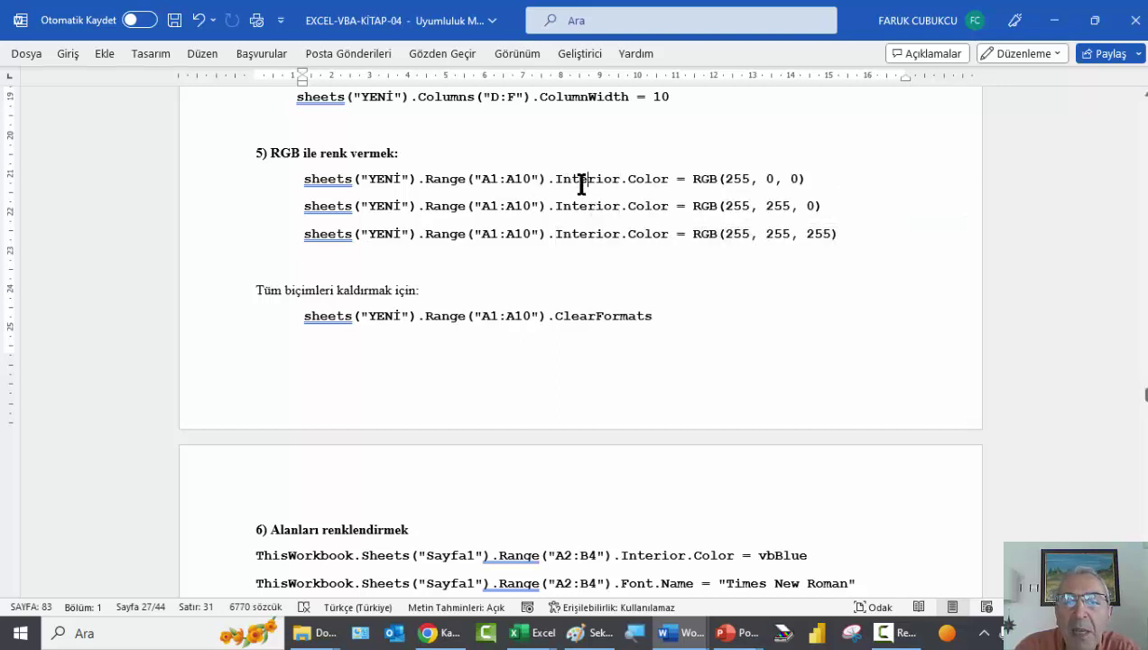
left_click(181, 179)
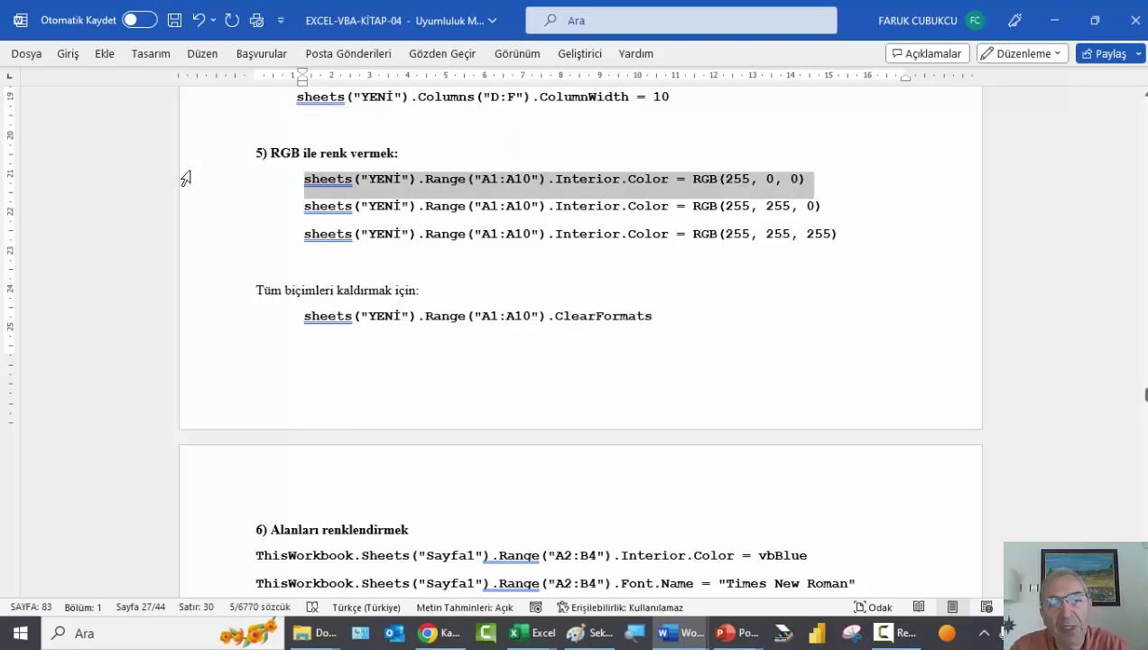
key("alt+Tab")
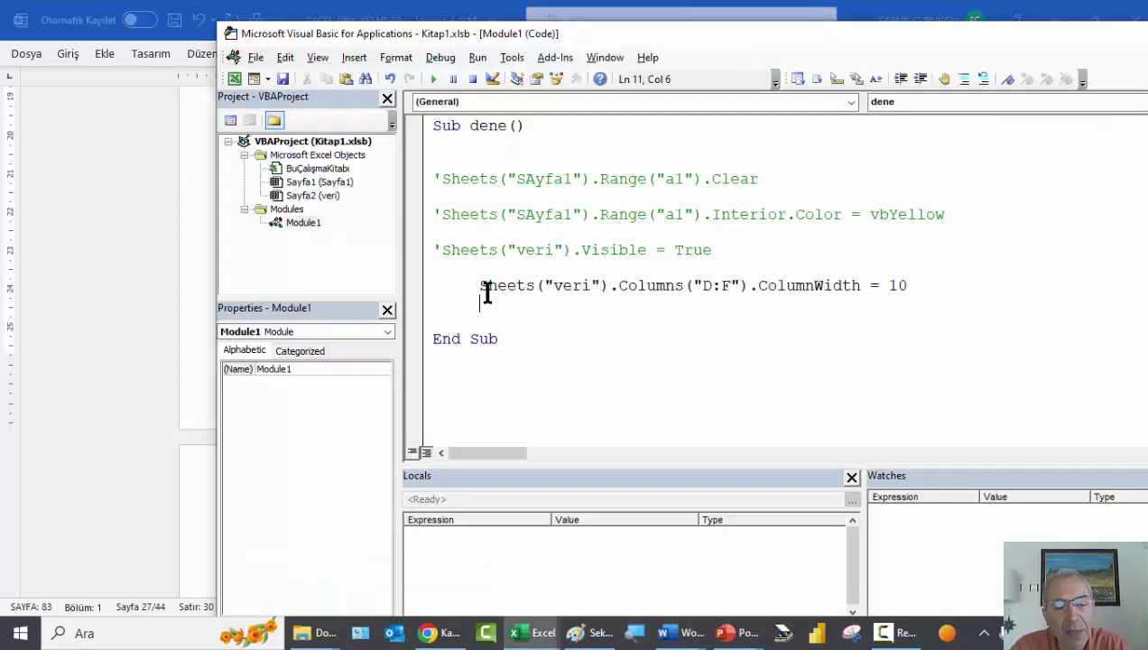
Comment out the ColumnWidth line, paste the RGB line, and change its sheet YENİ to veri
type("'")
left_click(482, 311)
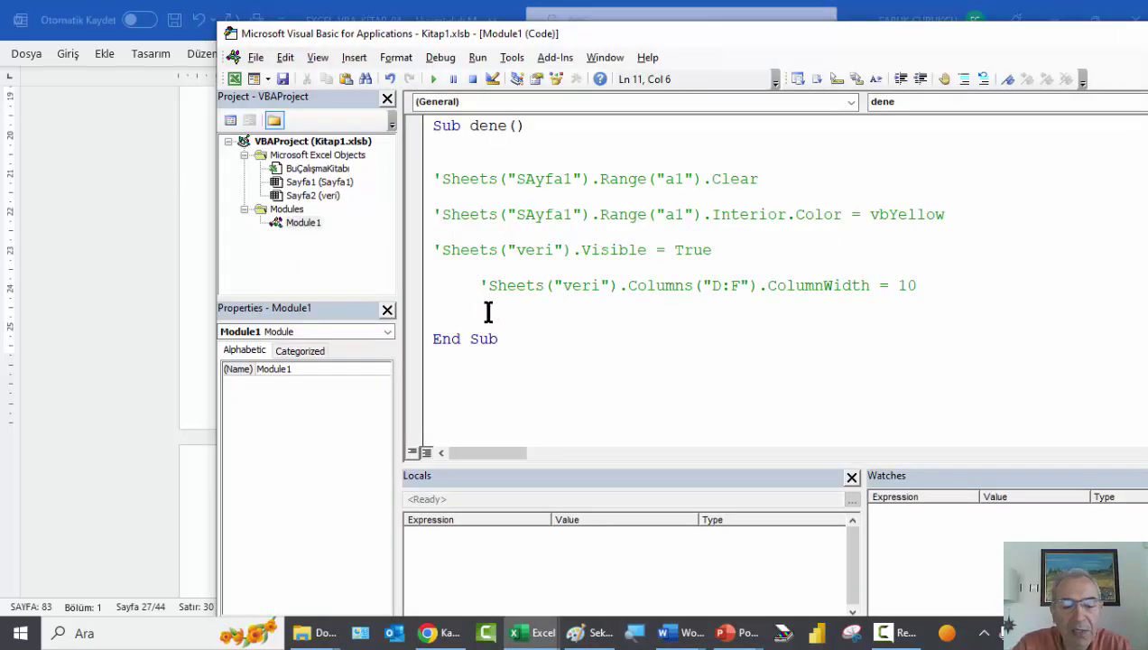
type("sheets(\"YENİ\").Range(\"A1:A10\").Interior.Color = RGB(255, 0, 0)")
key("Return")
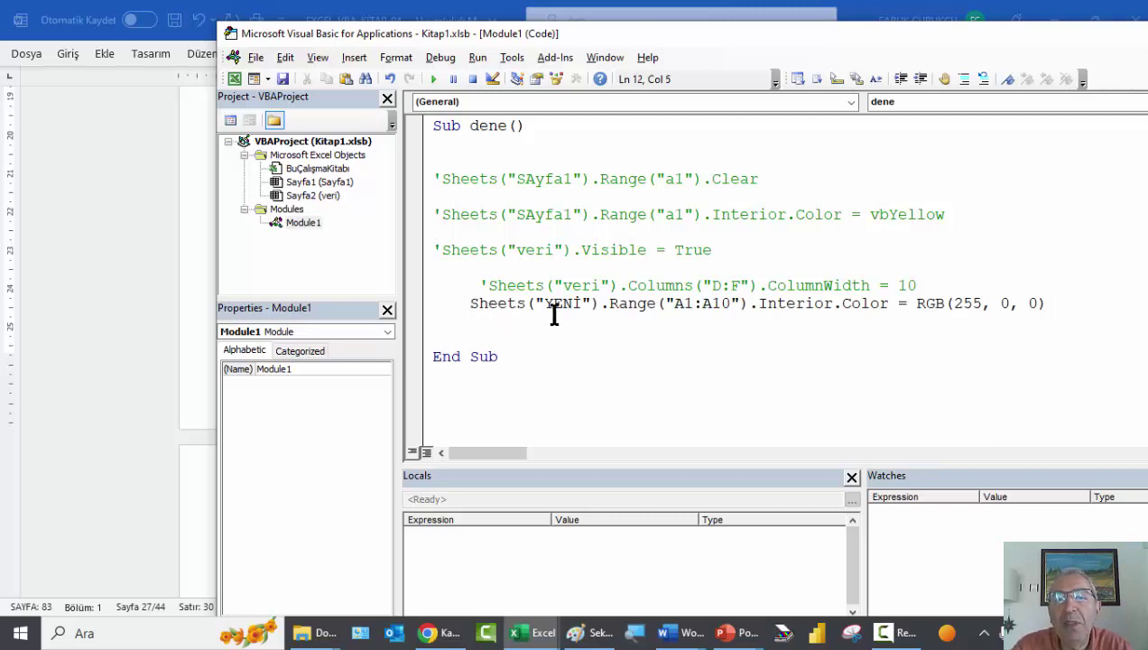
double_click(564, 304)
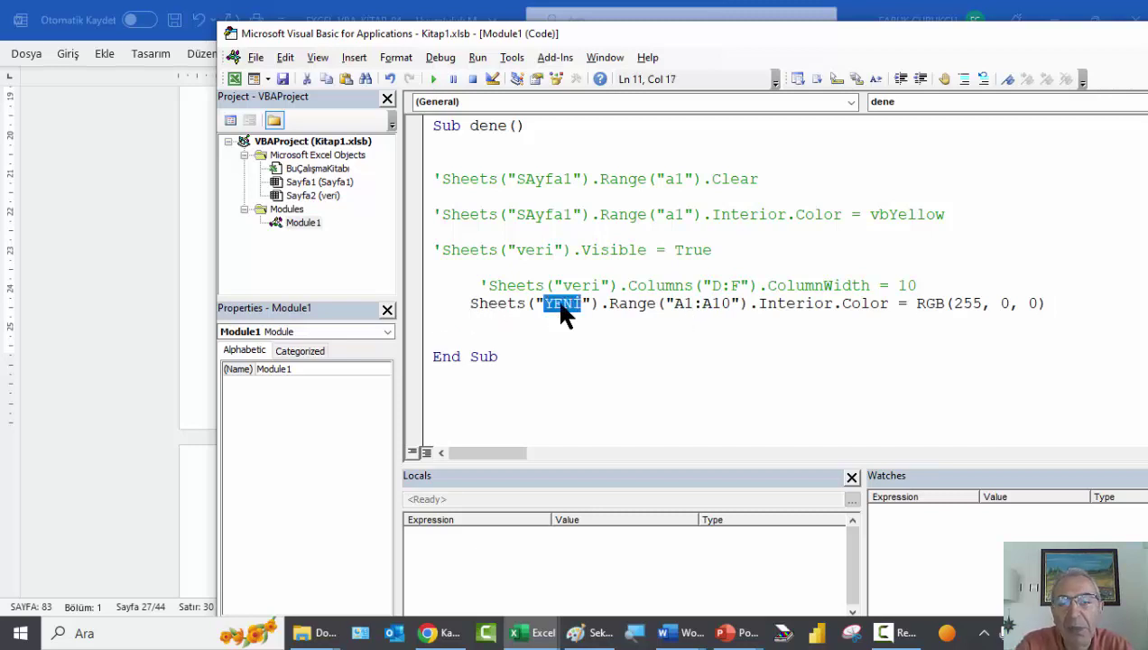
type("veri")
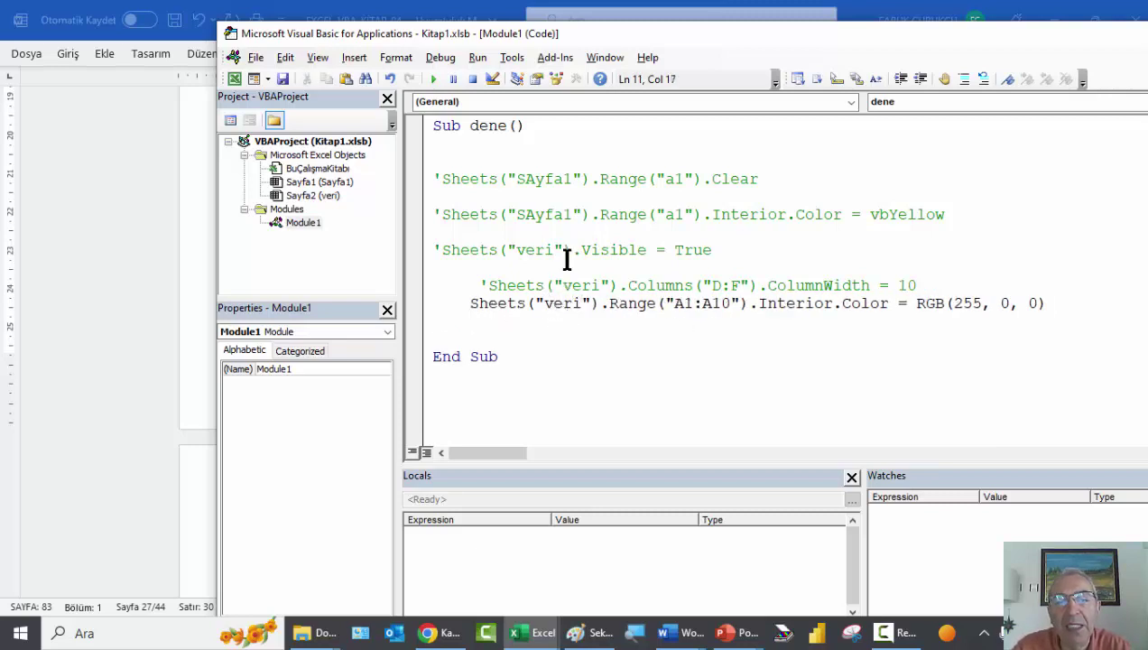
Check in Excel that veri's A1:A10 is now filled red
key("alt+Tab")
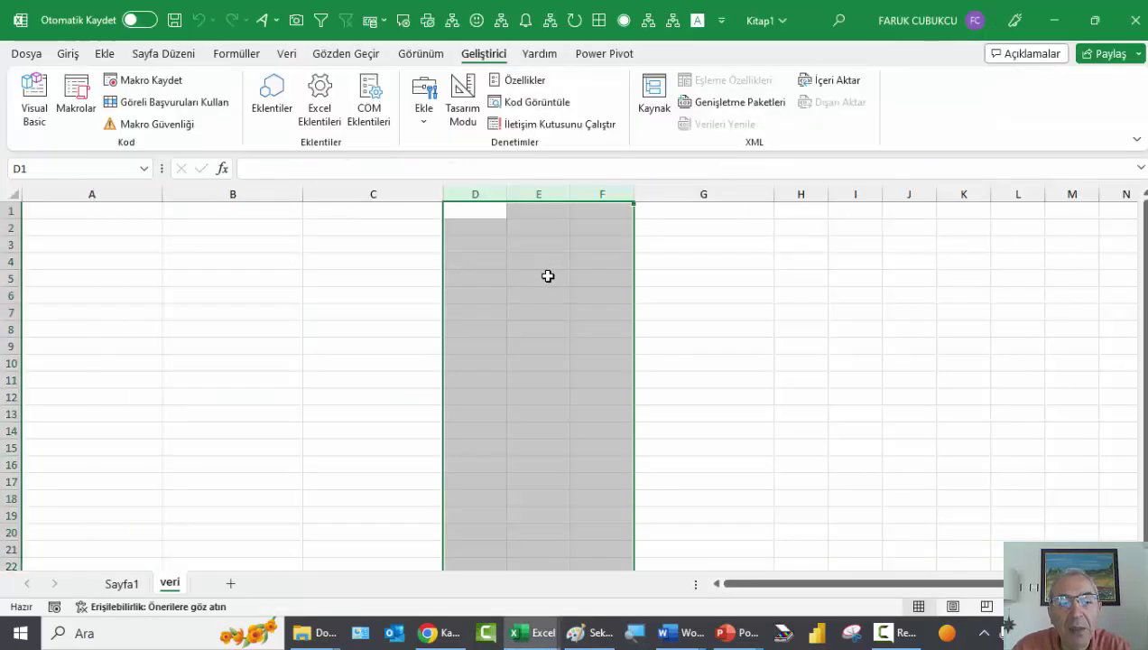
left_click(418, 280)
left_click(127, 584)
left_click(157, 397)
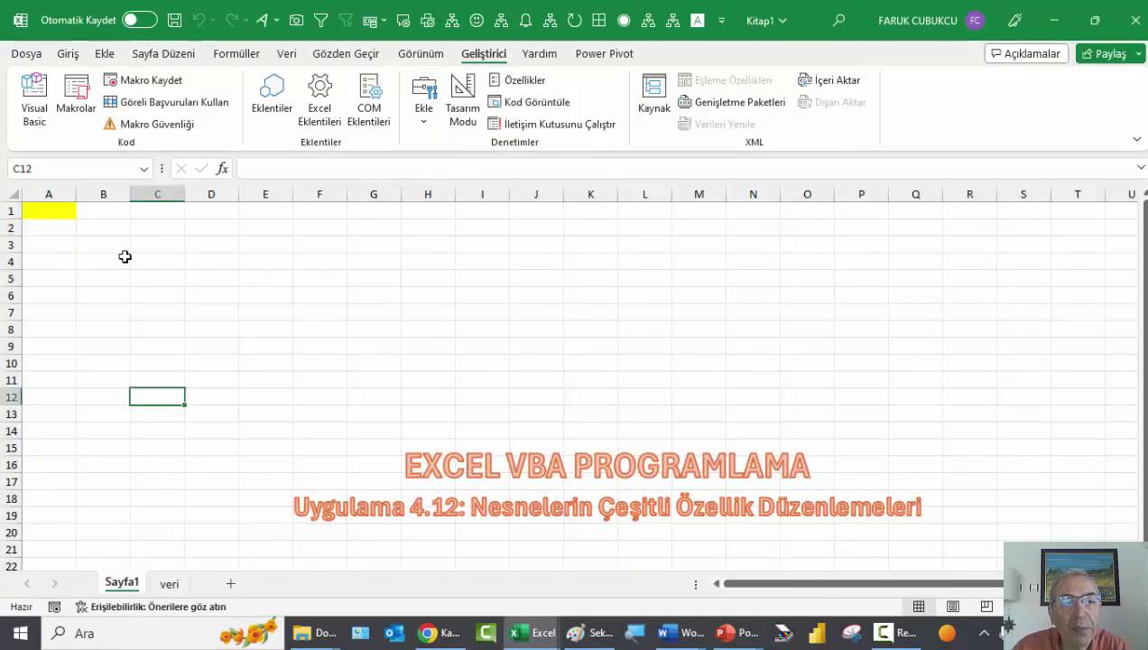
left_click(35, 90)
left_click(665, 303)
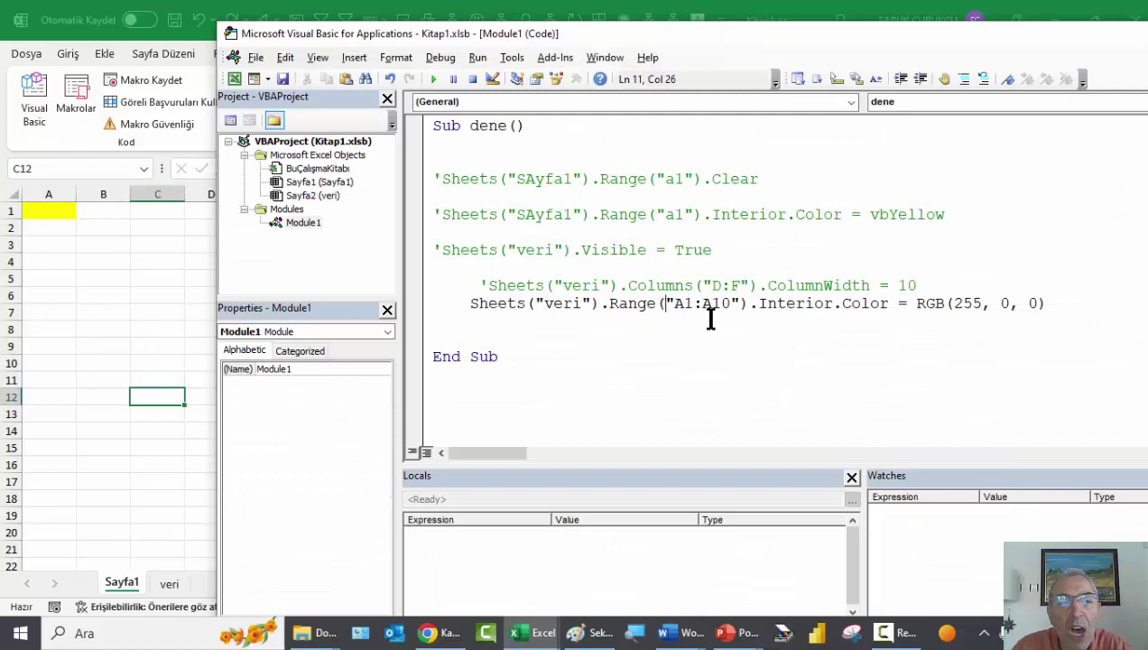
left_click(573, 249)
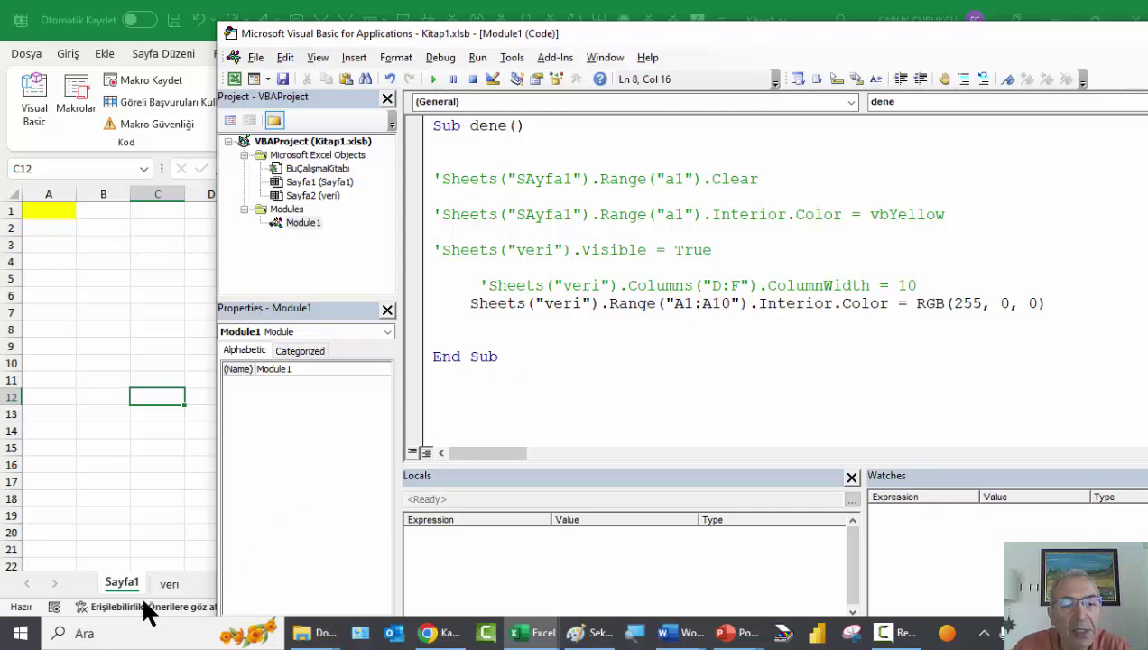
left_click(168, 587)
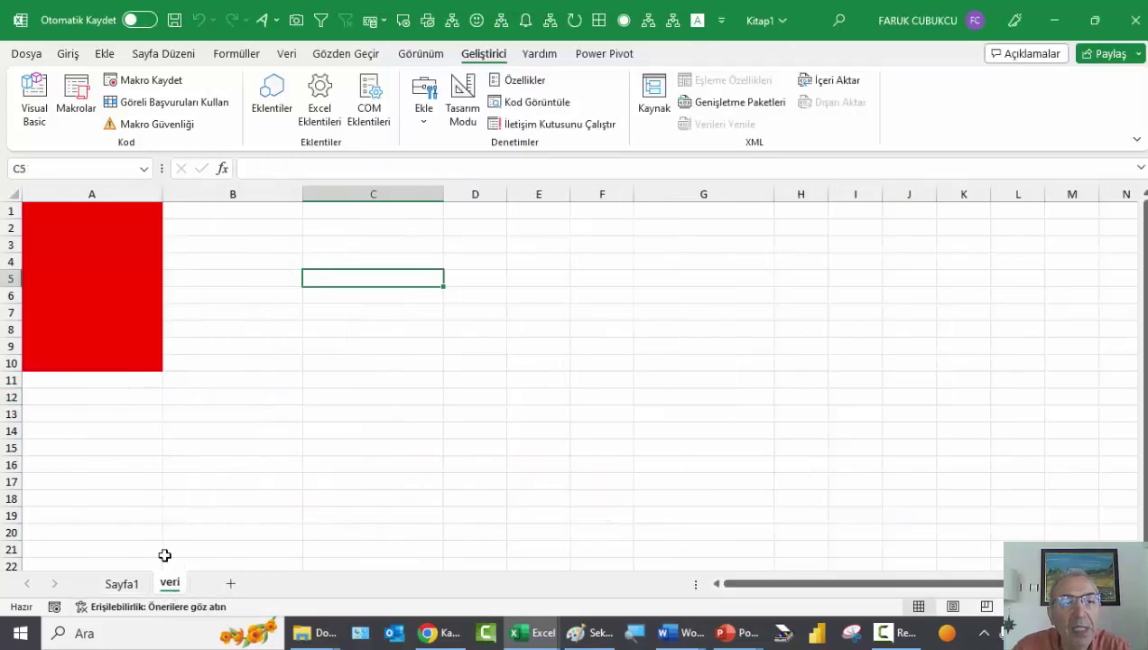
left_click(45, 116)
key("alt+Tab")
Review the vbBlue and RGB(255, 0, 0) colouring examples in the Word notes
key("Tab")
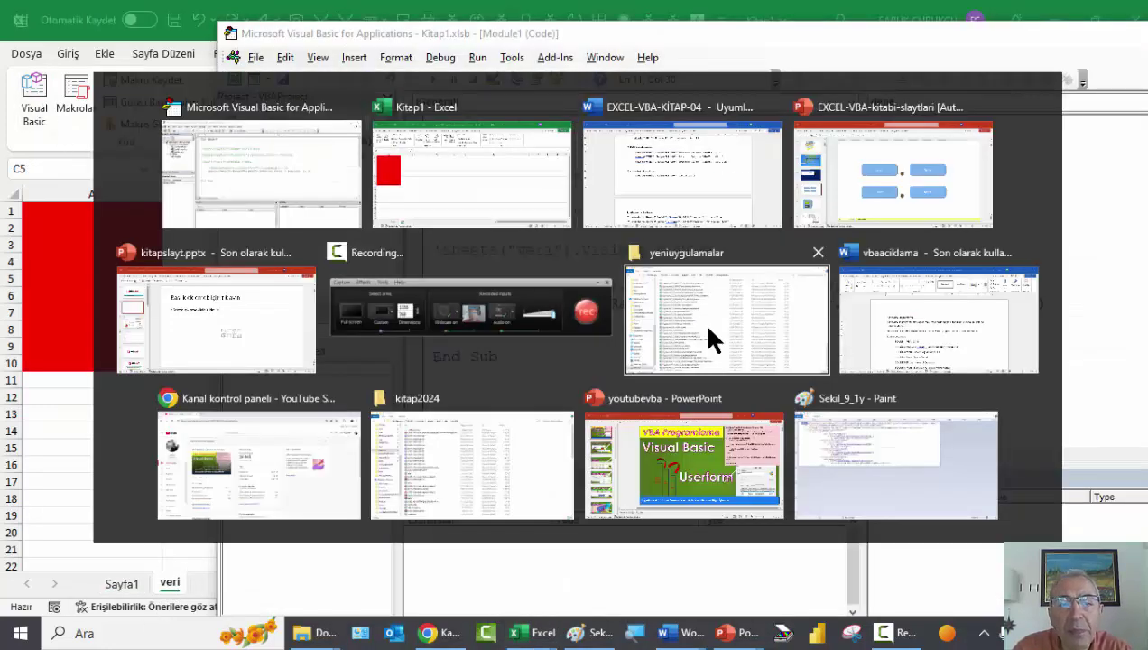
scroll(673, 355, "down", 3)
scroll(671, 352, "down", 1)
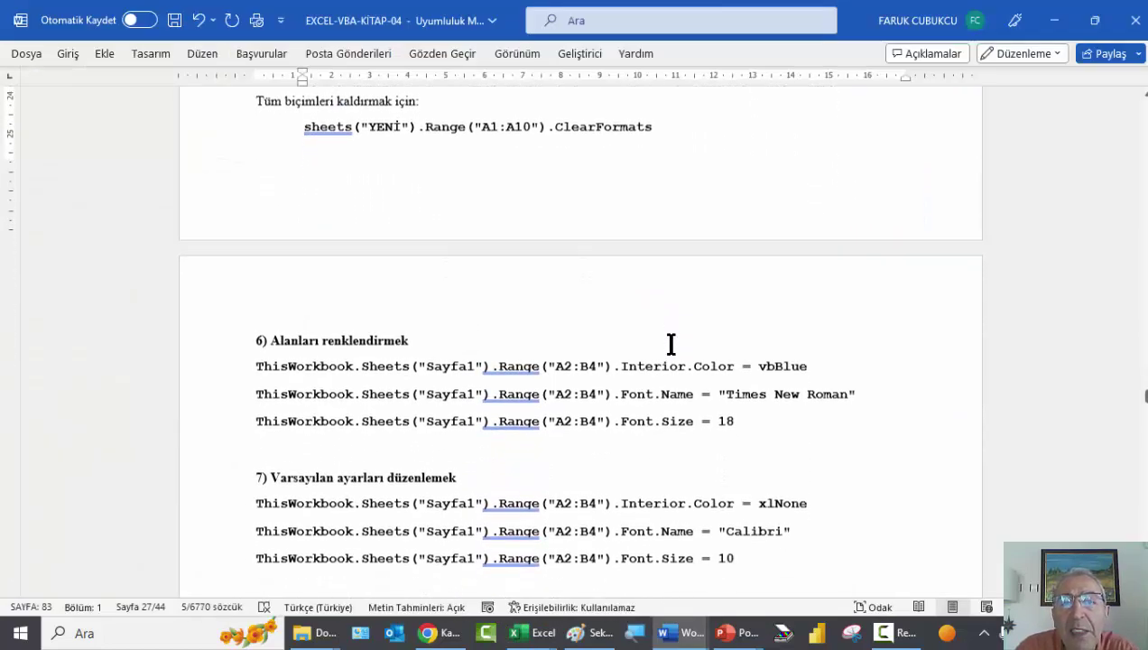
scroll(643, 262, "down", 2)
left_click(828, 269)
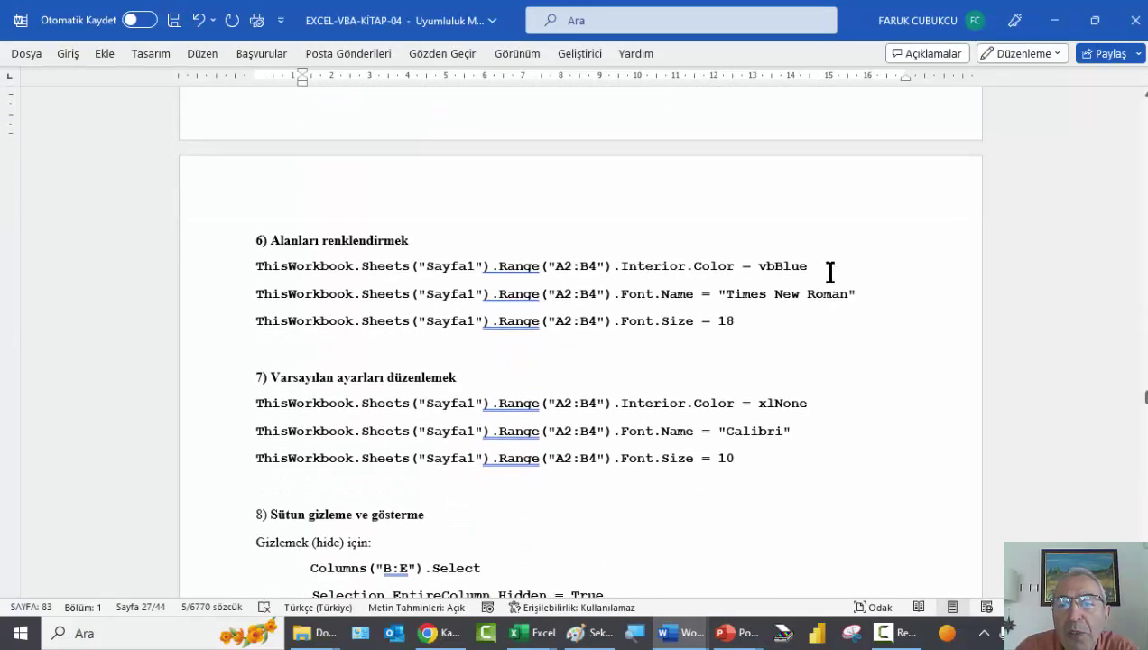
left_click(556, 268, "shift")
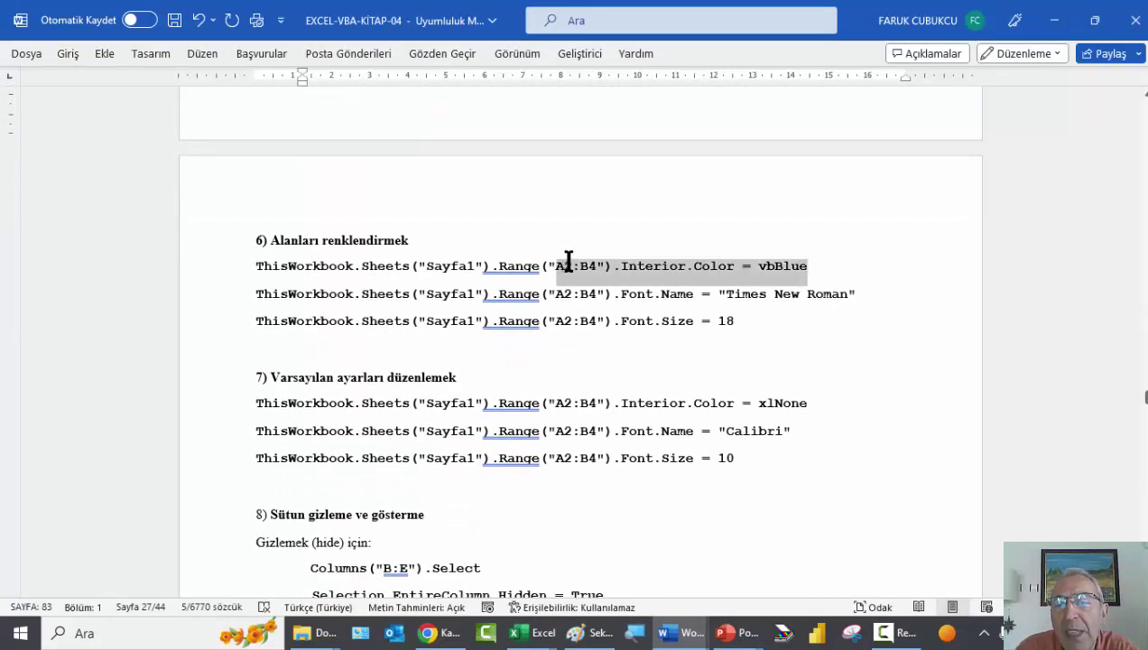
scroll(769, 300, "up", 1)
left_click(777, 308)
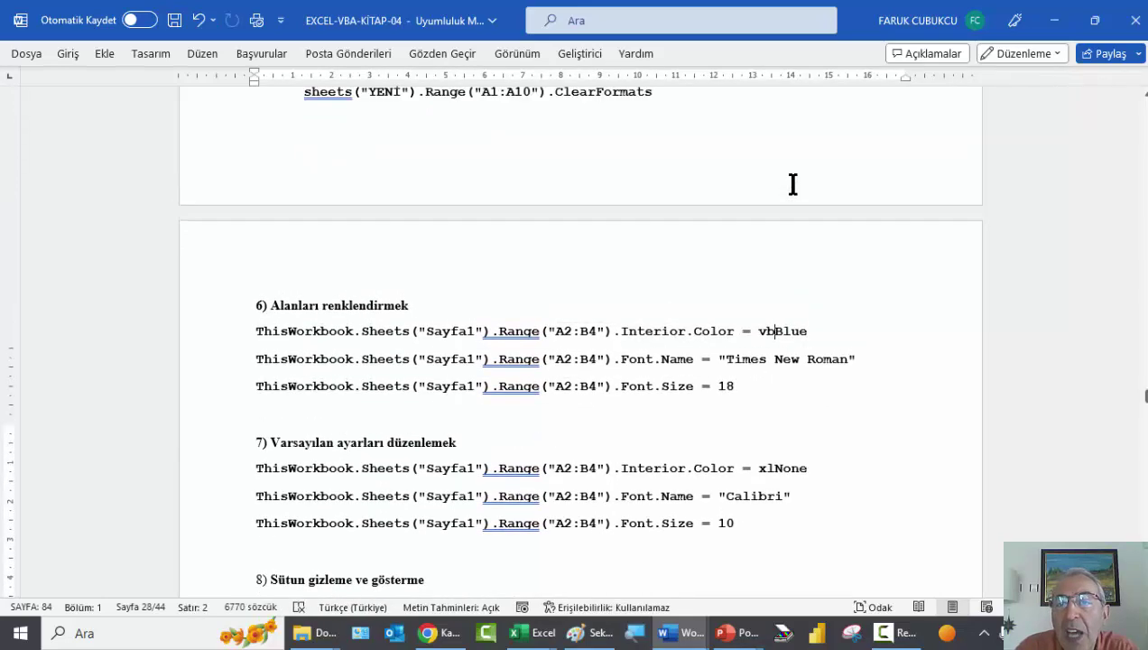
scroll(759, 312, "up", 4)
scroll(745, 312, "up", 3)
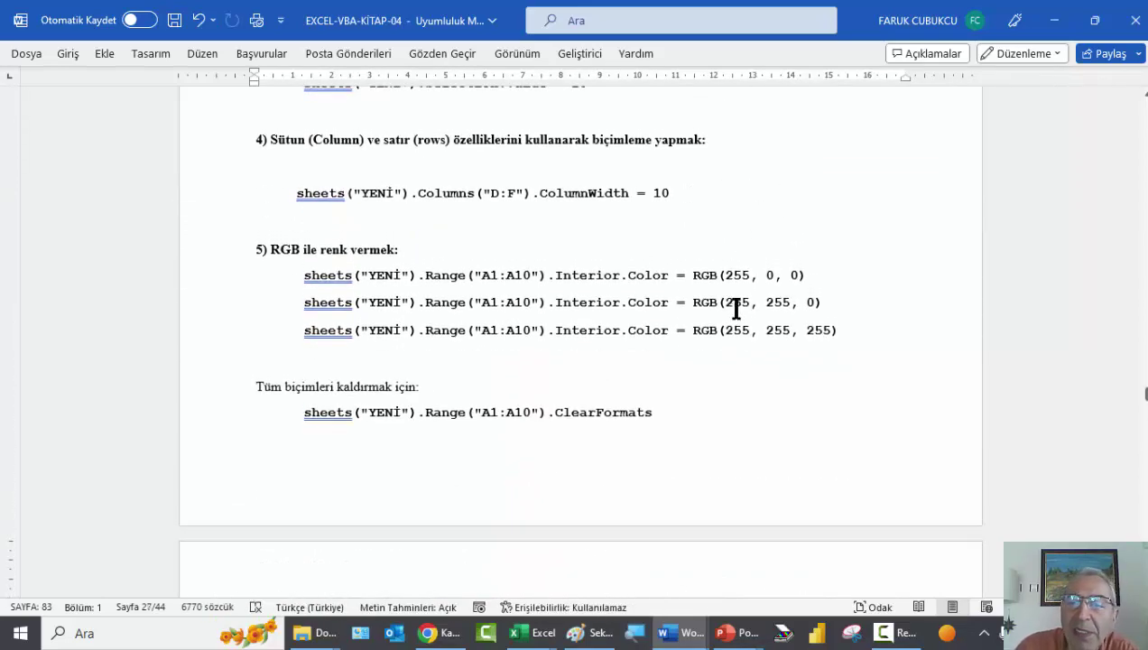
double_click(769, 278)
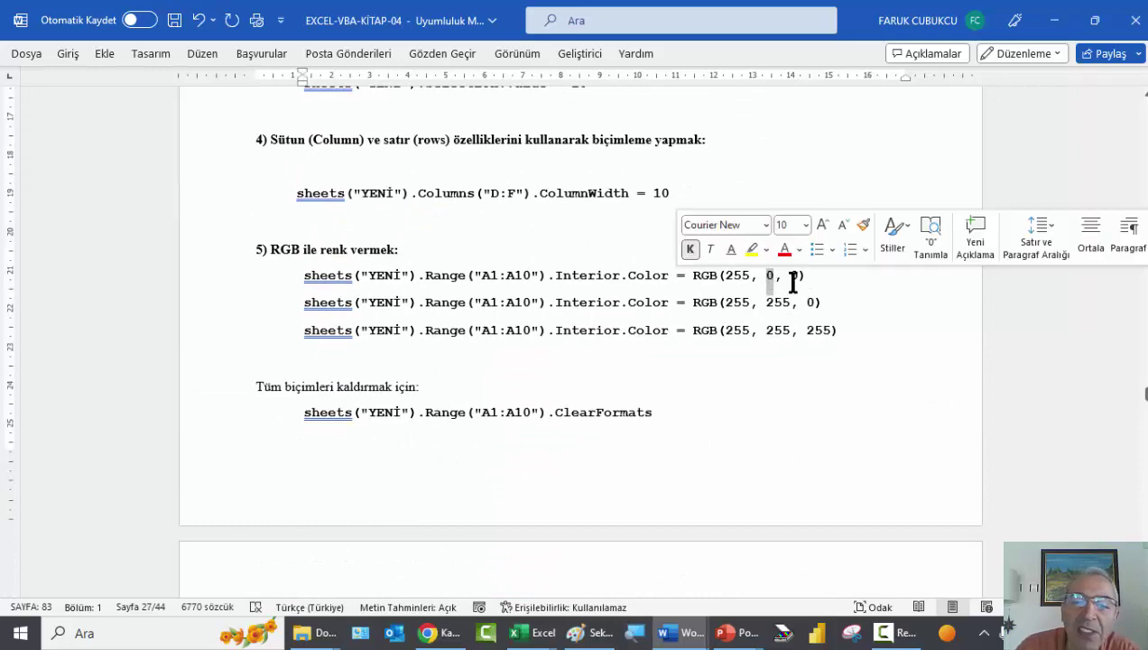
Select section 8's code lines that hide columns B:E
scroll(749, 333, "down", 2)
scroll(739, 346, "down", 6)
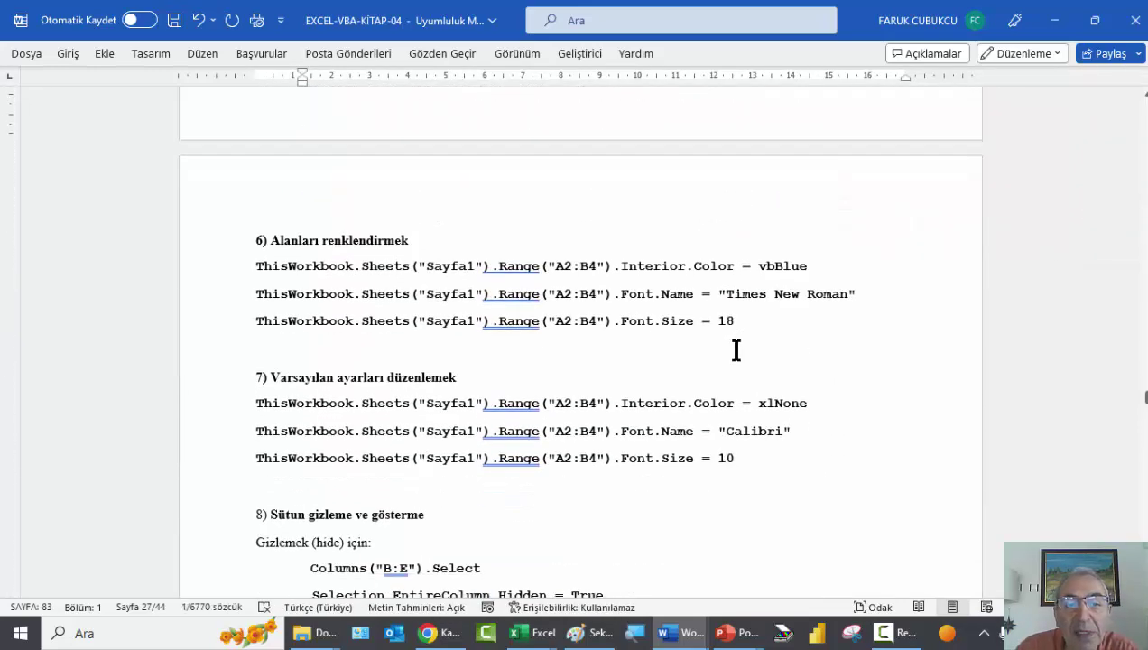
scroll(723, 362, "down", 1)
scroll(711, 382, "down", 2)
scroll(711, 382, "down", 1)
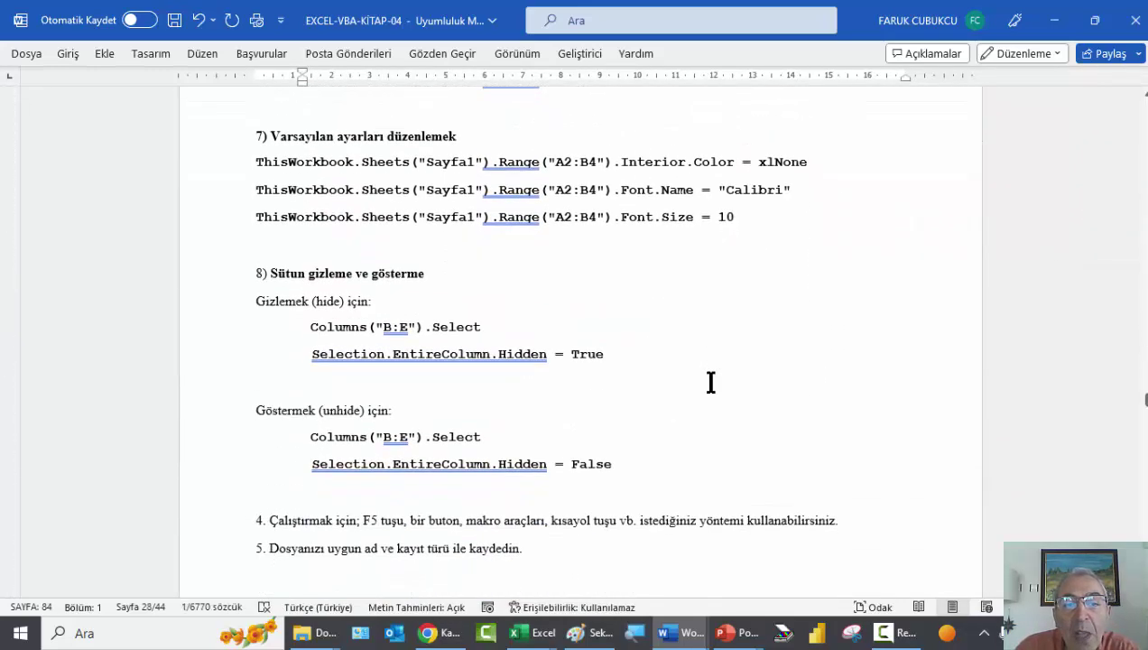
mouse_move(511, 365)
left_mouse_down()
mouse_move(312, 352)
mouse_move(264, 336)
left_mouse_up()
left_click(347, 336)
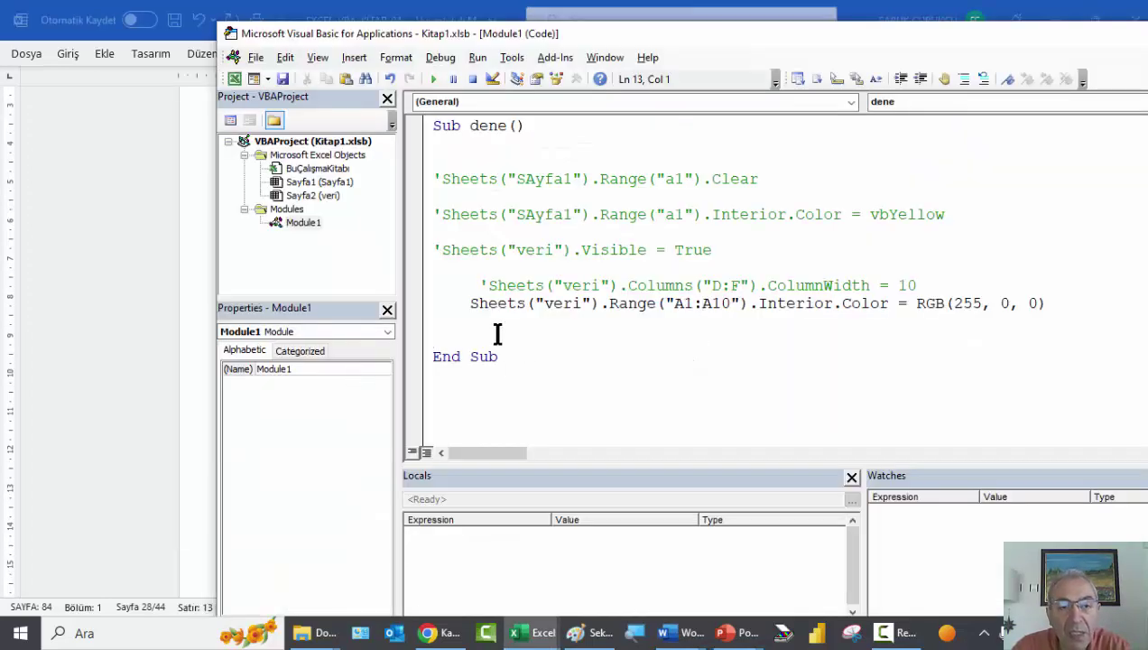
Paste the column-hiding lines and prefix Columns with Sheets("veri"). to fix the compile error
type("Columns(\"B:E\").Select  Selection.EntireColumn.Hidden = True")
key("alt+Tab")
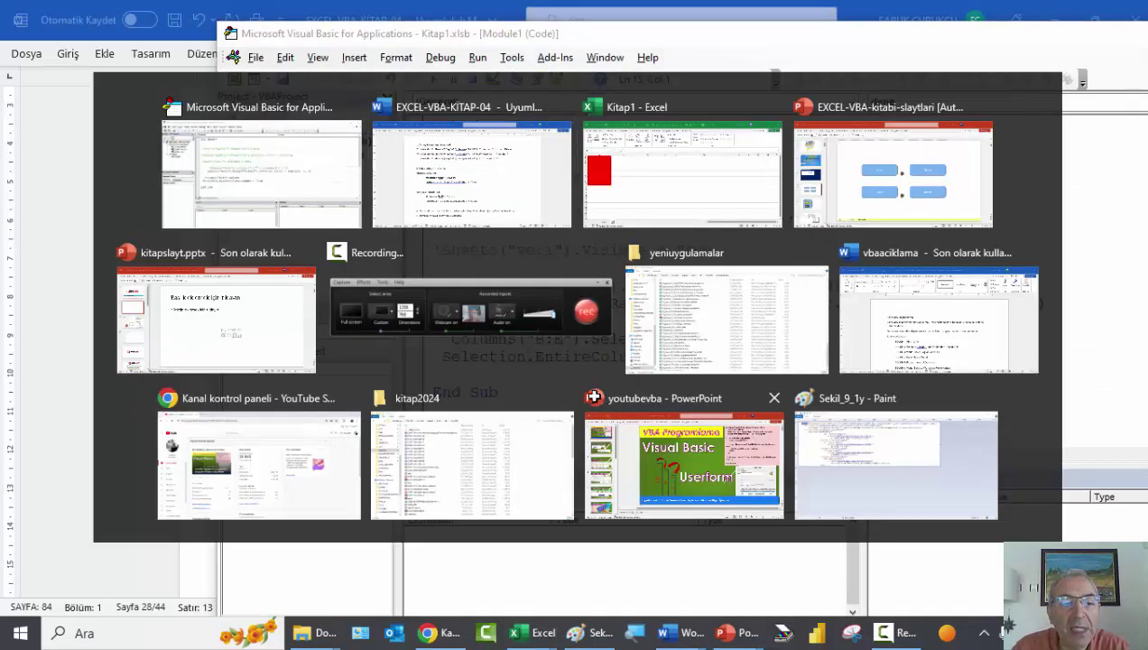
key("alt+Tab")
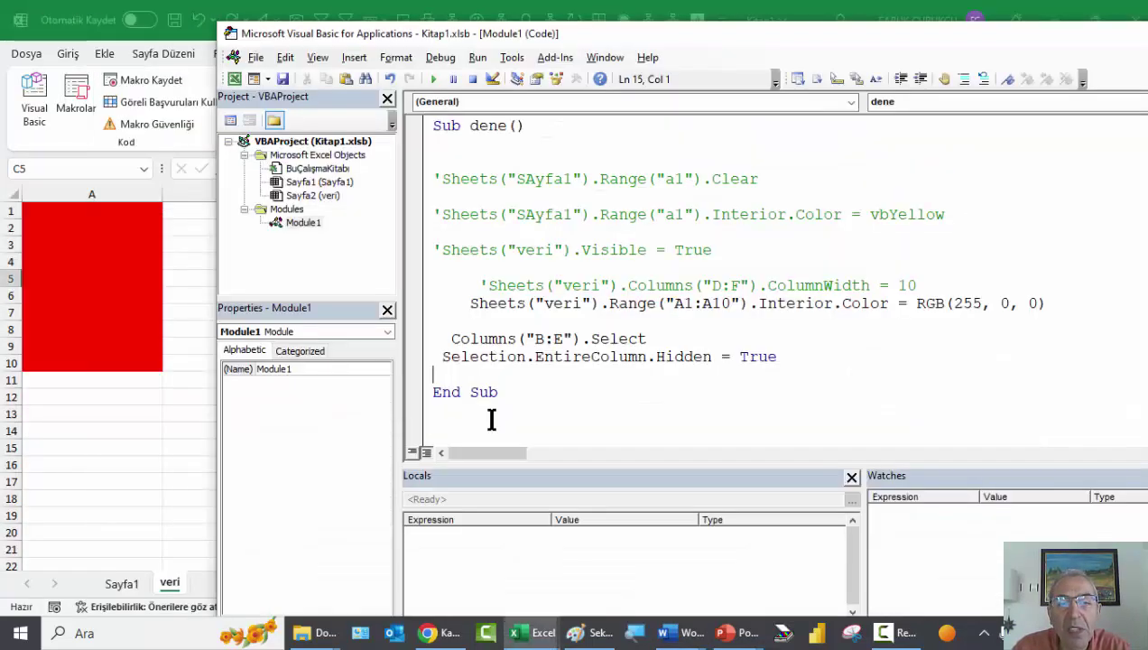
left_click_drag(600, 303, 421, 312)
key("ctrl+c")
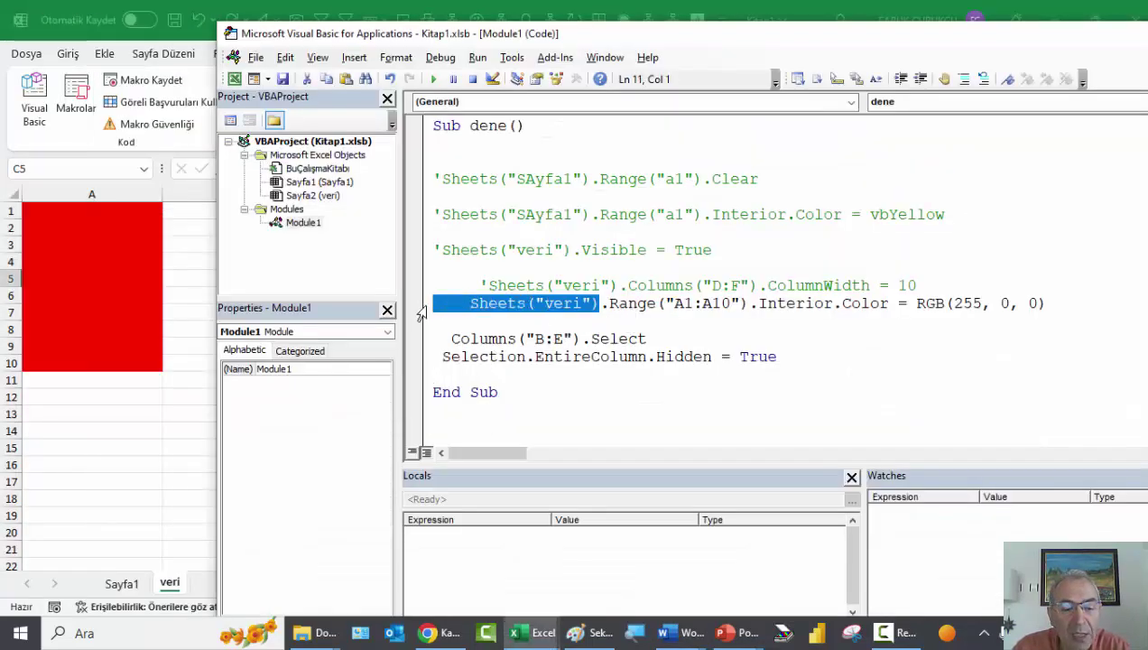
left_click(449, 341)
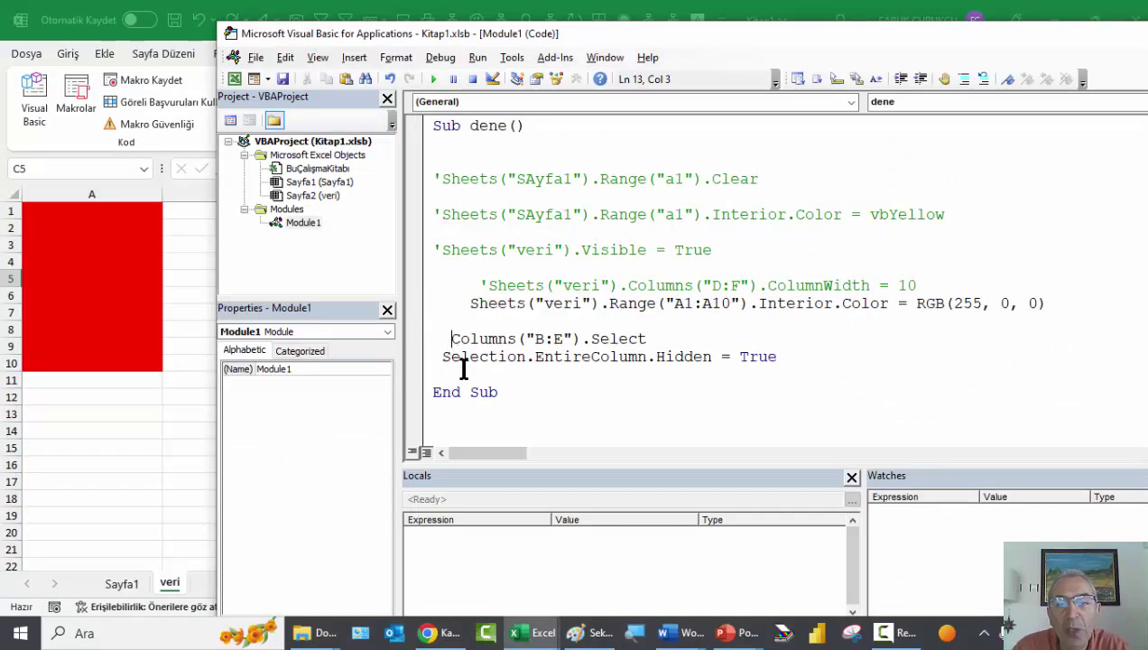
key("ctrl+v")
left_click(557, 370)
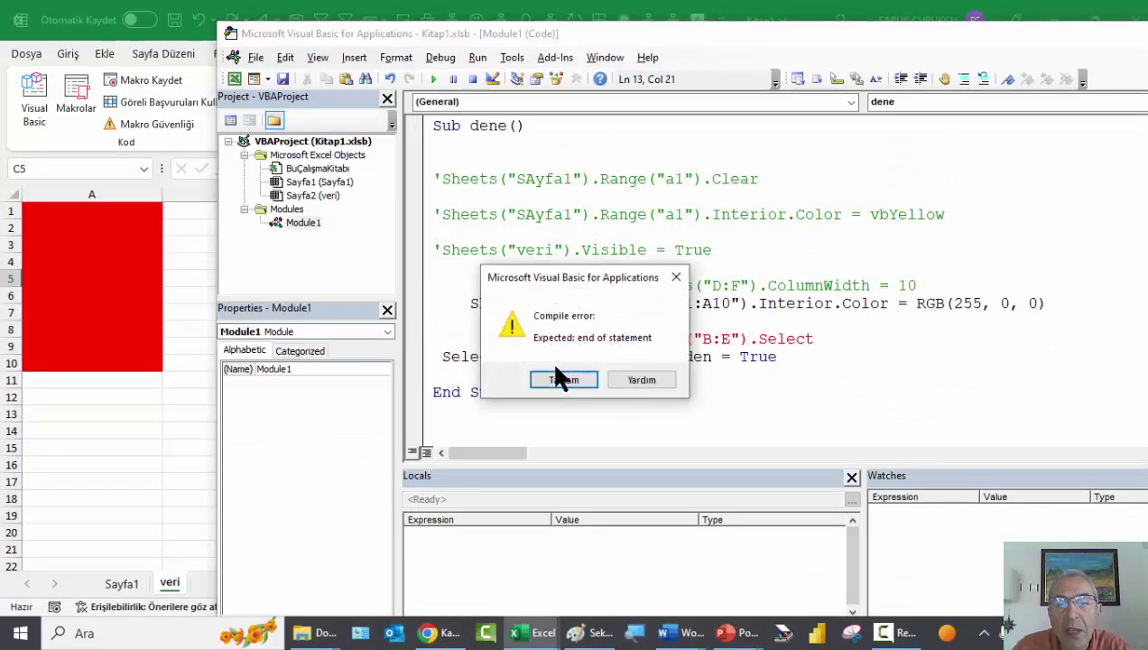
left_click(562, 378)
left_click(619, 341)
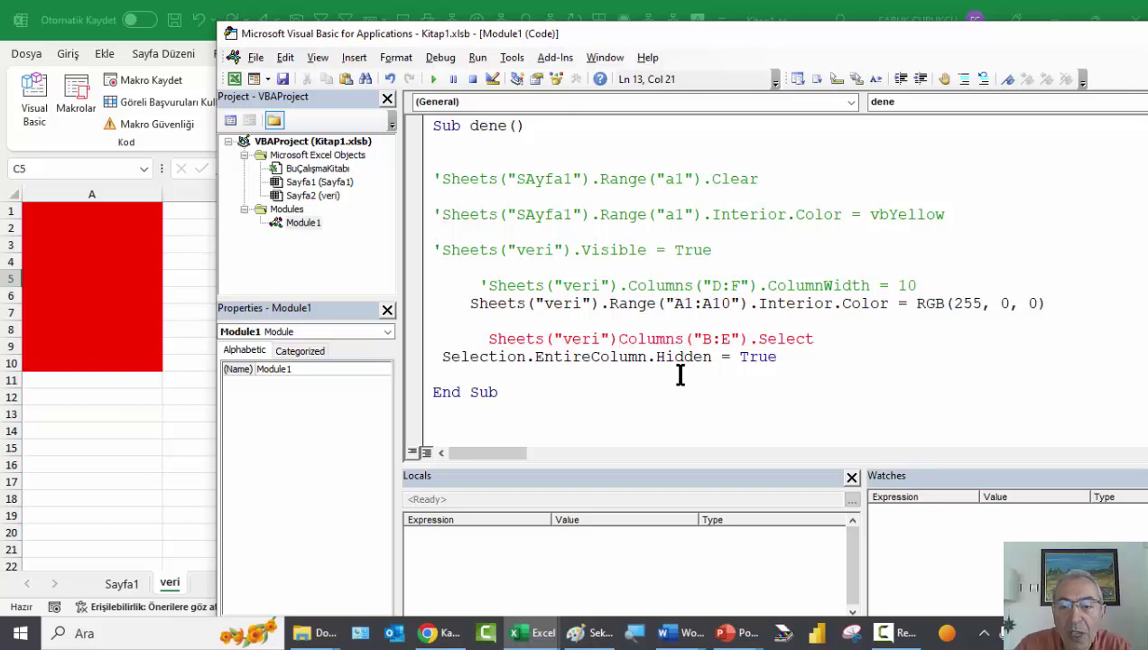
type(".")
left_click(705, 363)
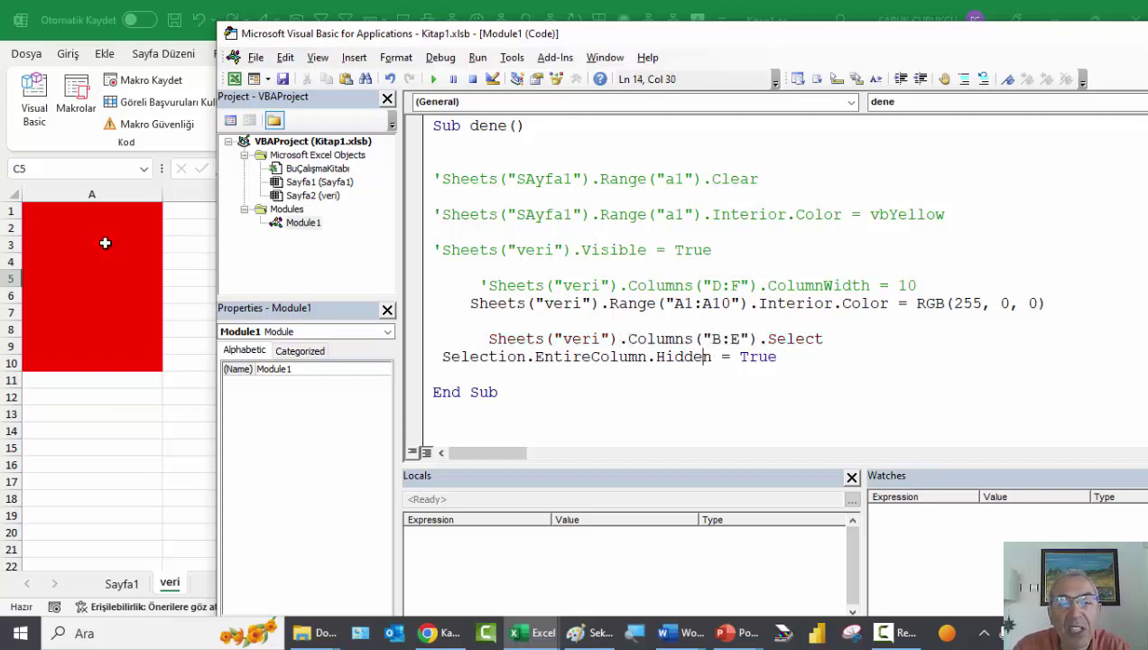
Change the column range "B:E" to "a:a" and comment out the RGB line
left_click_drag(740, 338, 720, 337)
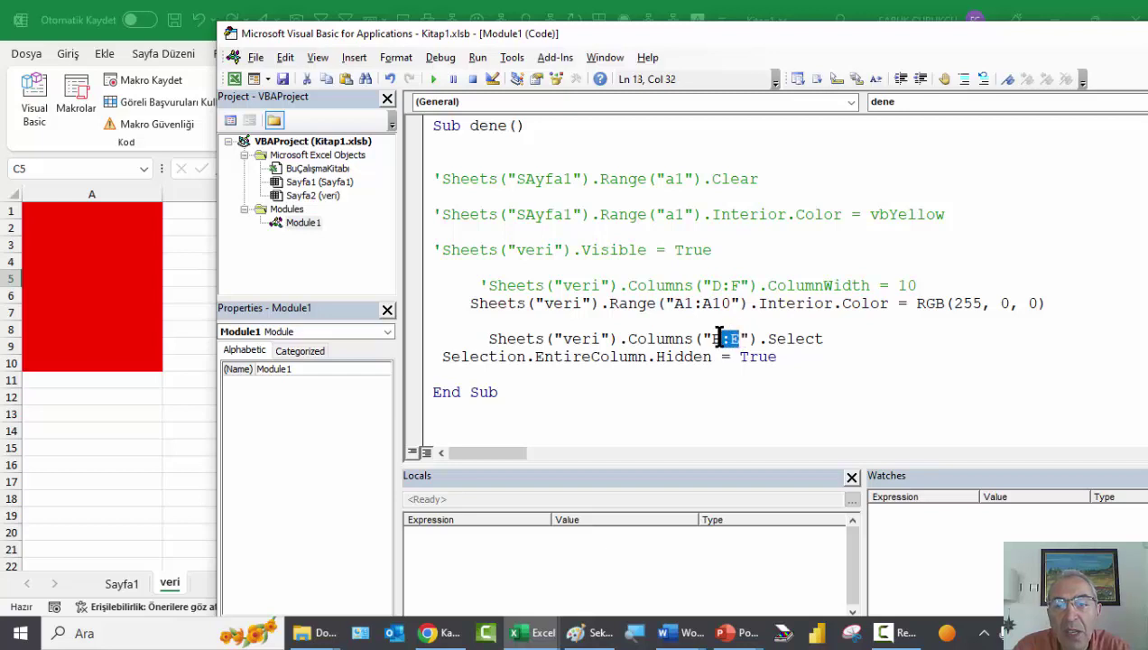
type("a")
left_click(672, 358)
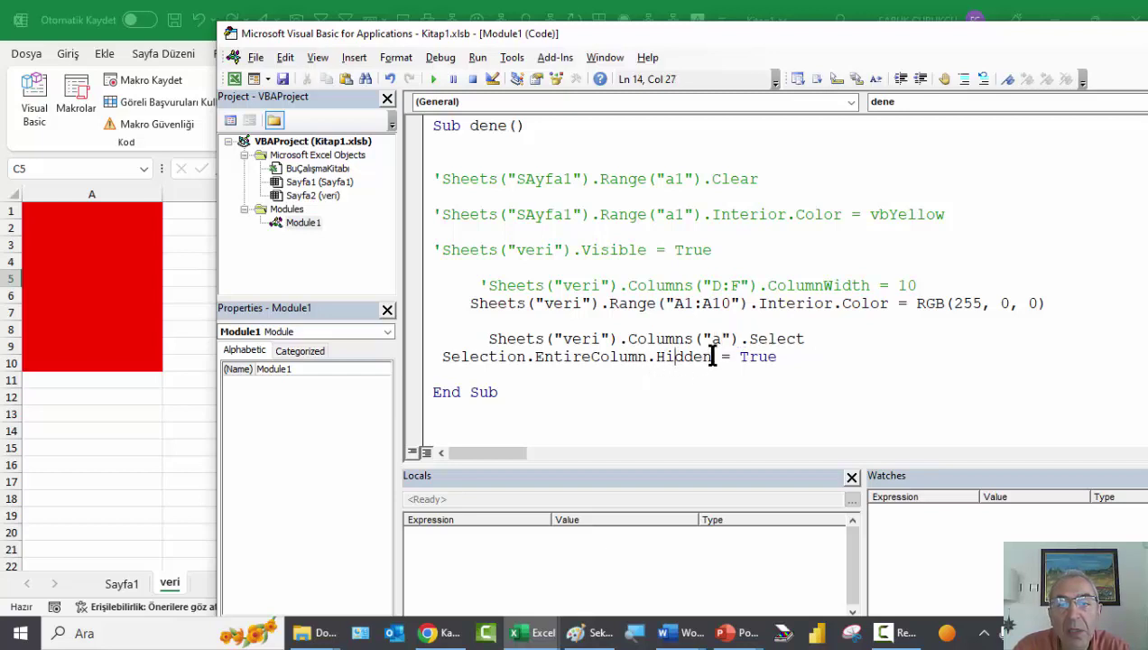
left_click(719, 338)
type(":a")
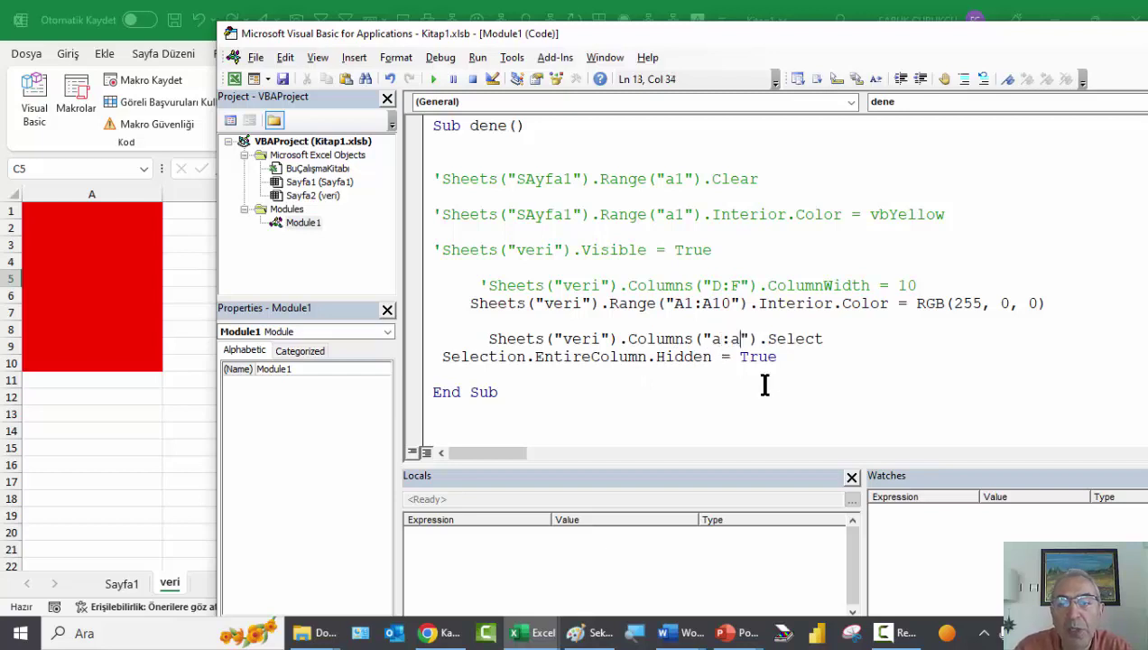
left_click(463, 303)
type("'")
left_click(517, 338)
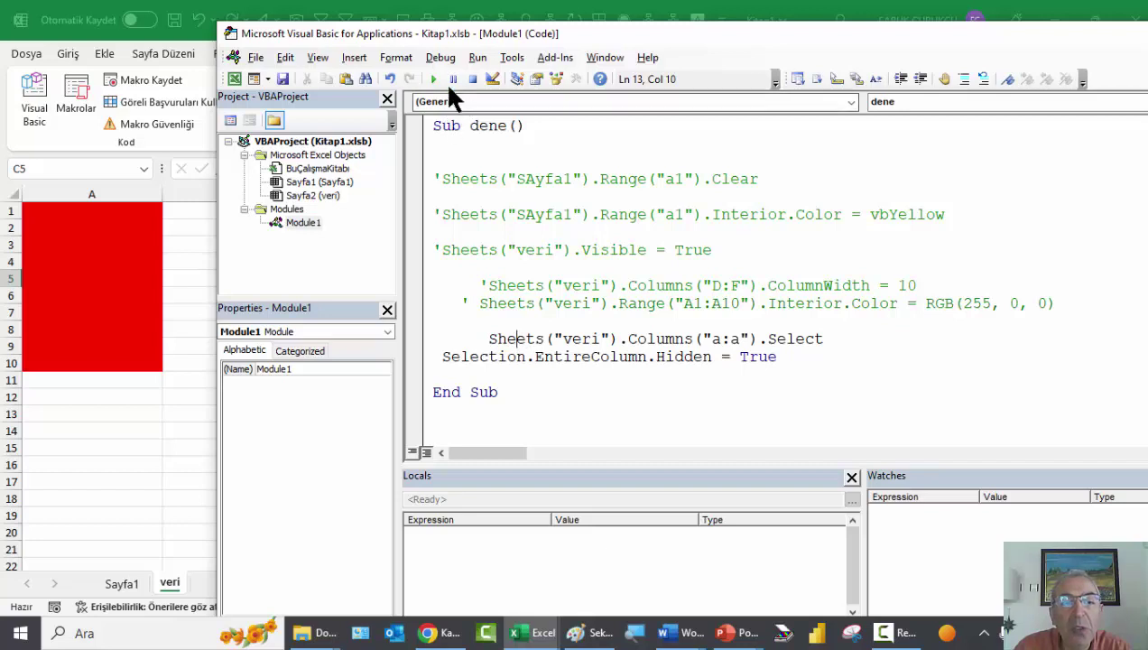
Run dene to hide column A, then set Hidden to False and rerun to unhide it
left_click(437, 80)
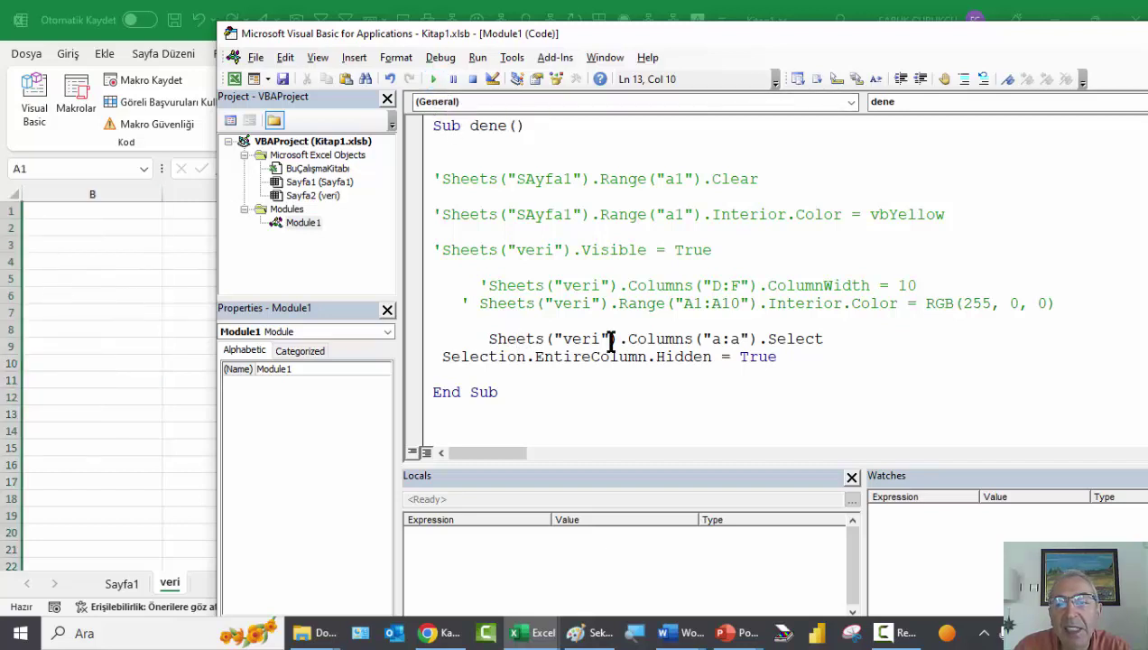
left_click(758, 357)
type("Fals")
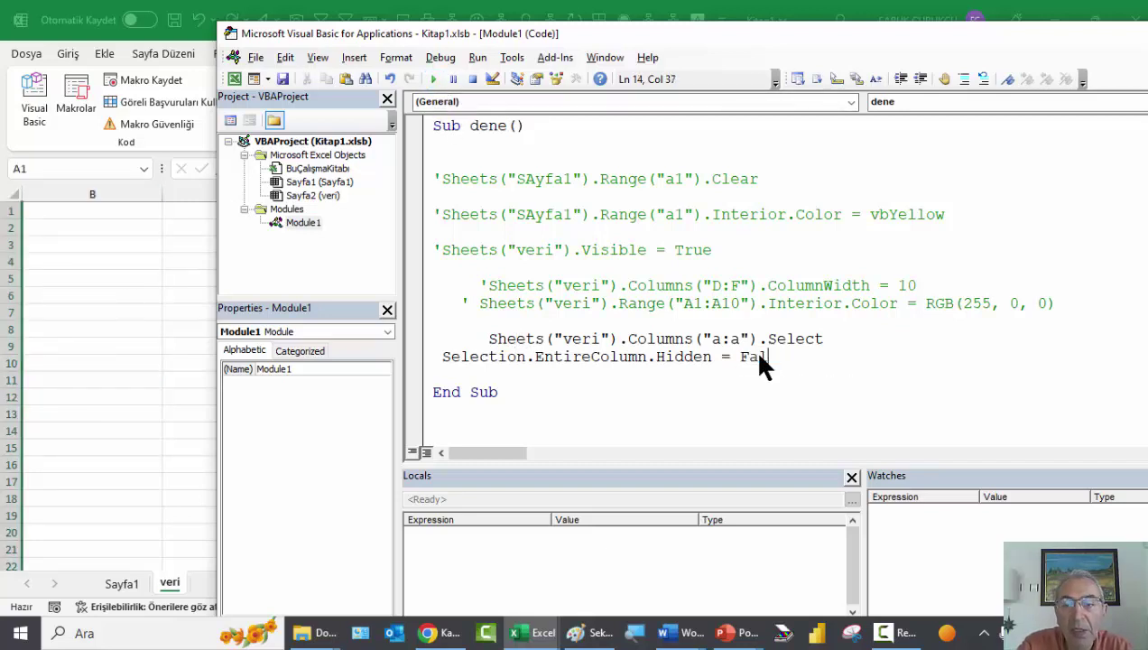
left_click(436, 80)
left_click(581, 285)
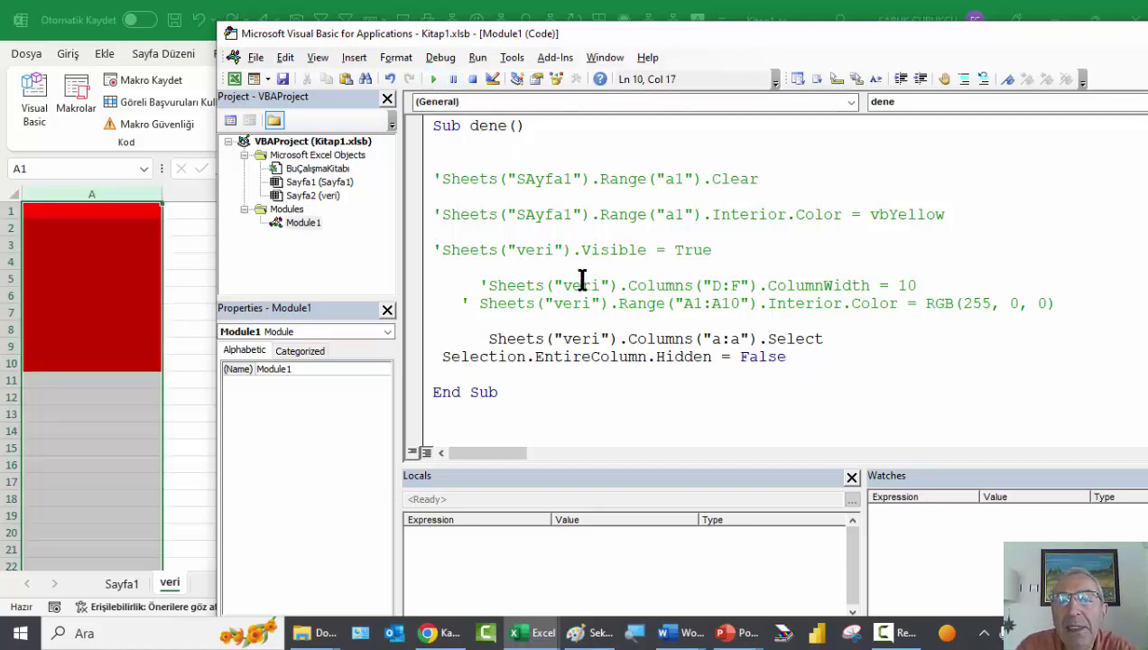
left_click(583, 305)
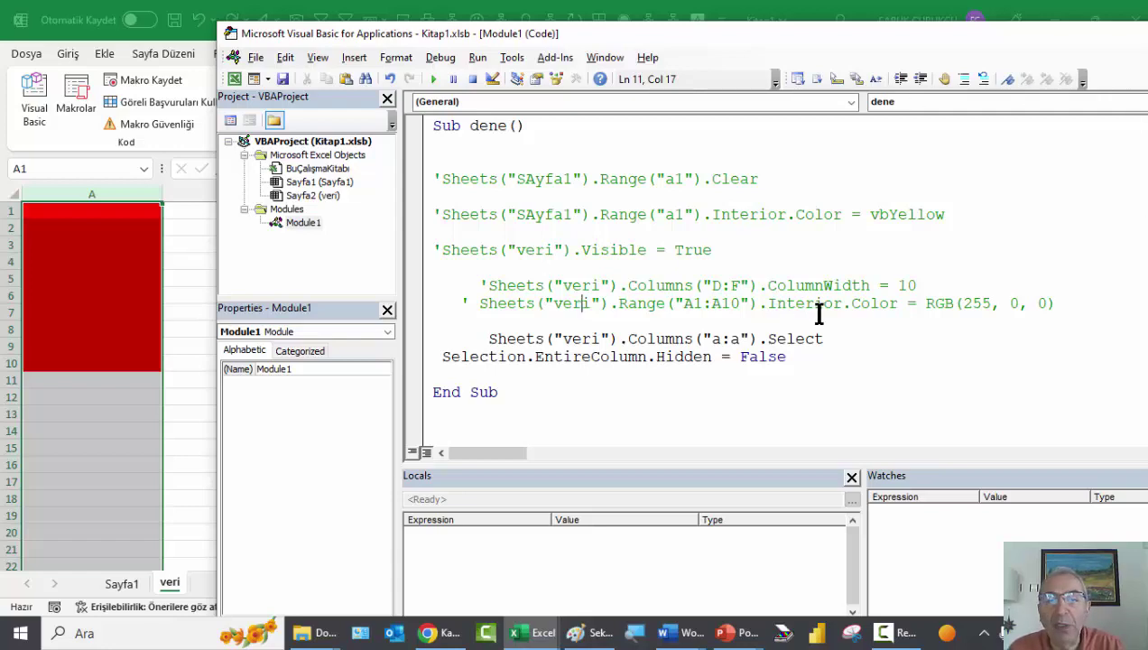
Return to the Word notes and scroll up to section 6
key("alt+Tab")
key("Tab")
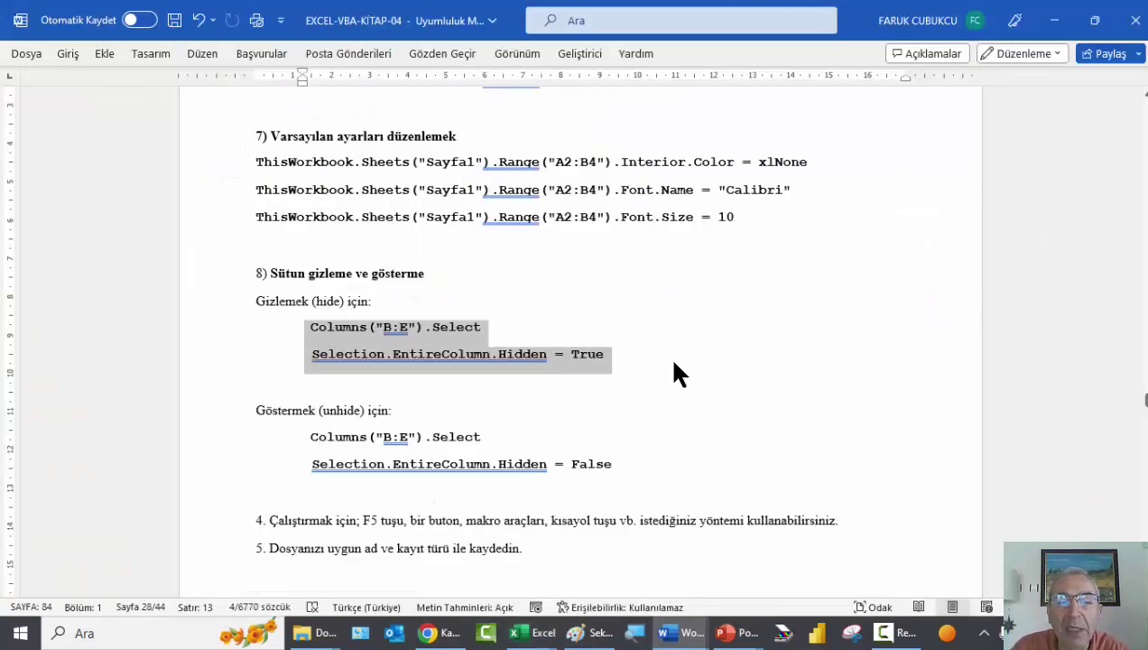
scroll(673, 363, "down", 2)
scroll(669, 361, "down", 1)
scroll(669, 362, "down", 1)
scroll(672, 358, "up", 1)
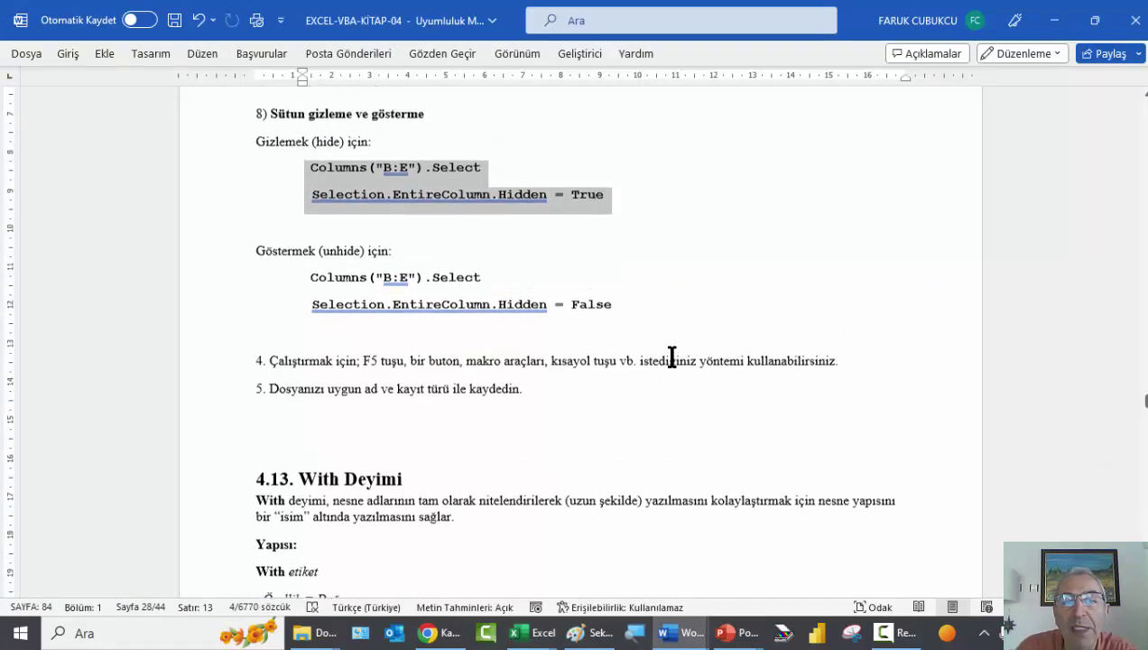
scroll(672, 358, "up", 1)
scroll(677, 353, "up", 1)
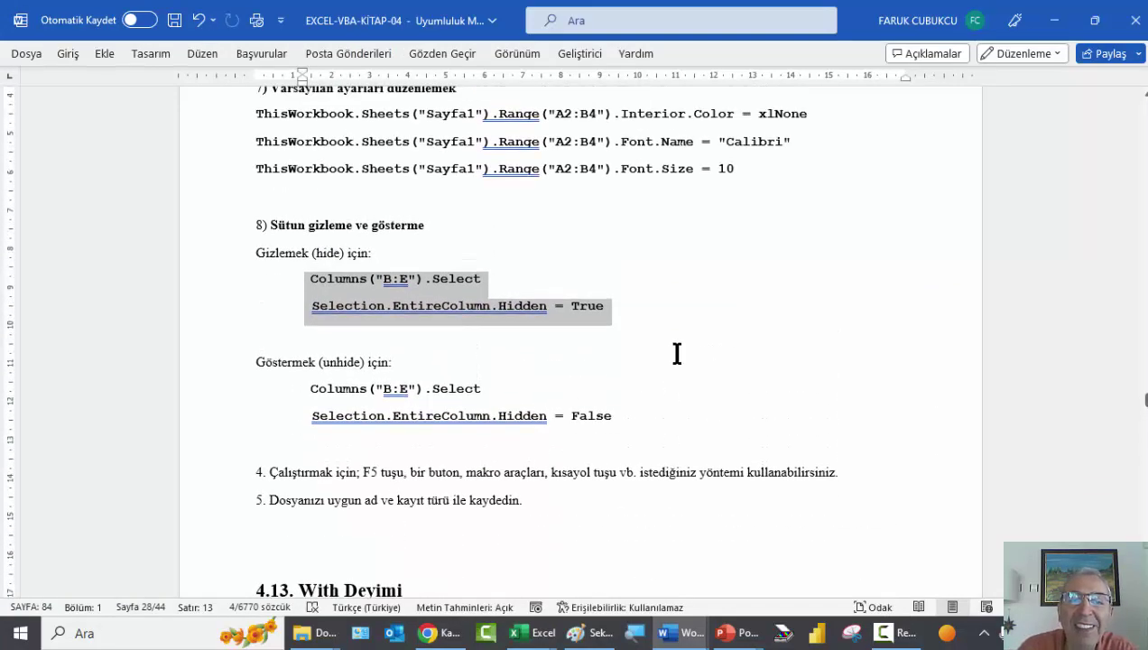
scroll(685, 343, "up", 6)
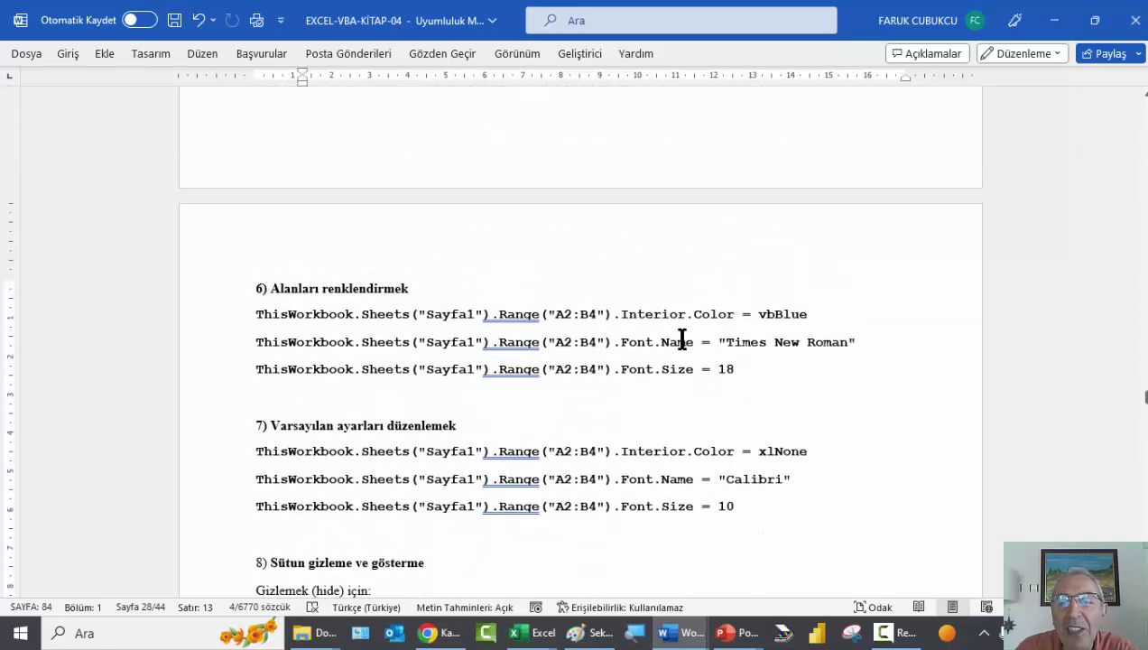
Look over section 6's font-name and vbBlue code, then move on to section 8
left_click(863, 344)
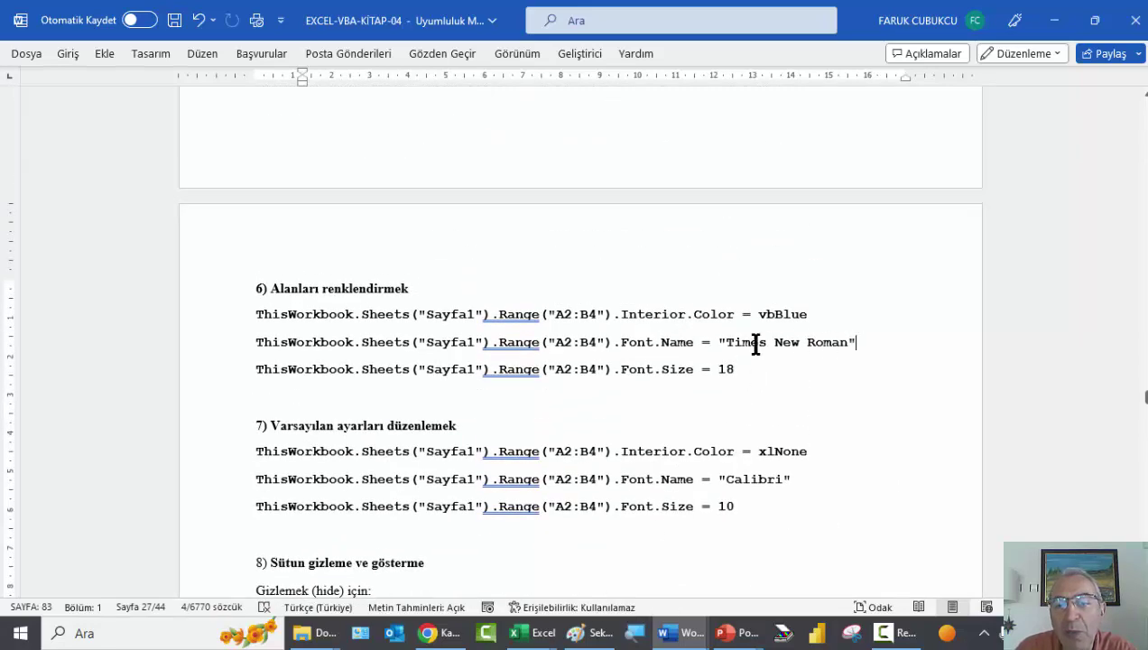
left_click(655, 343, "shift")
left_click(719, 372)
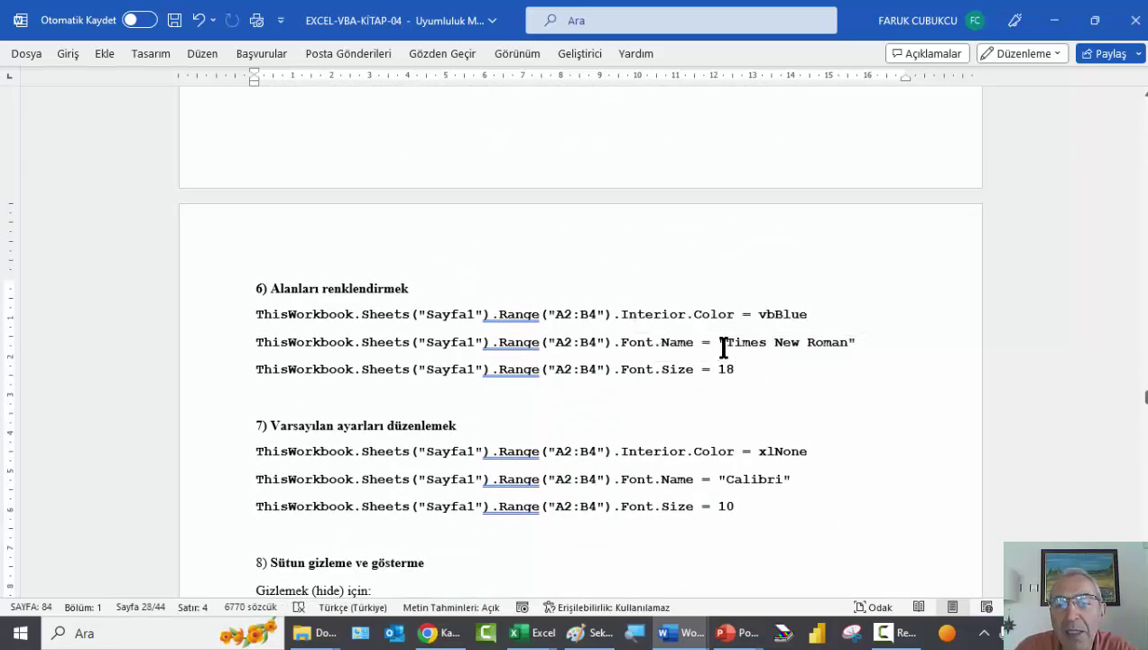
double_click(781, 314)
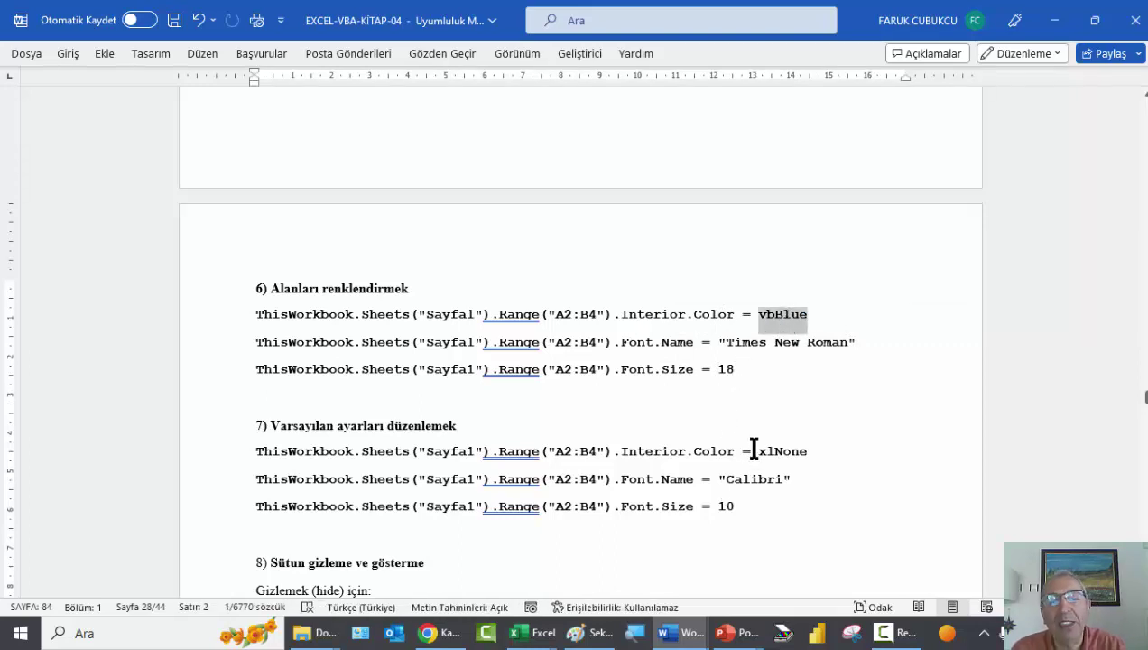
scroll(739, 467, "down", 3)
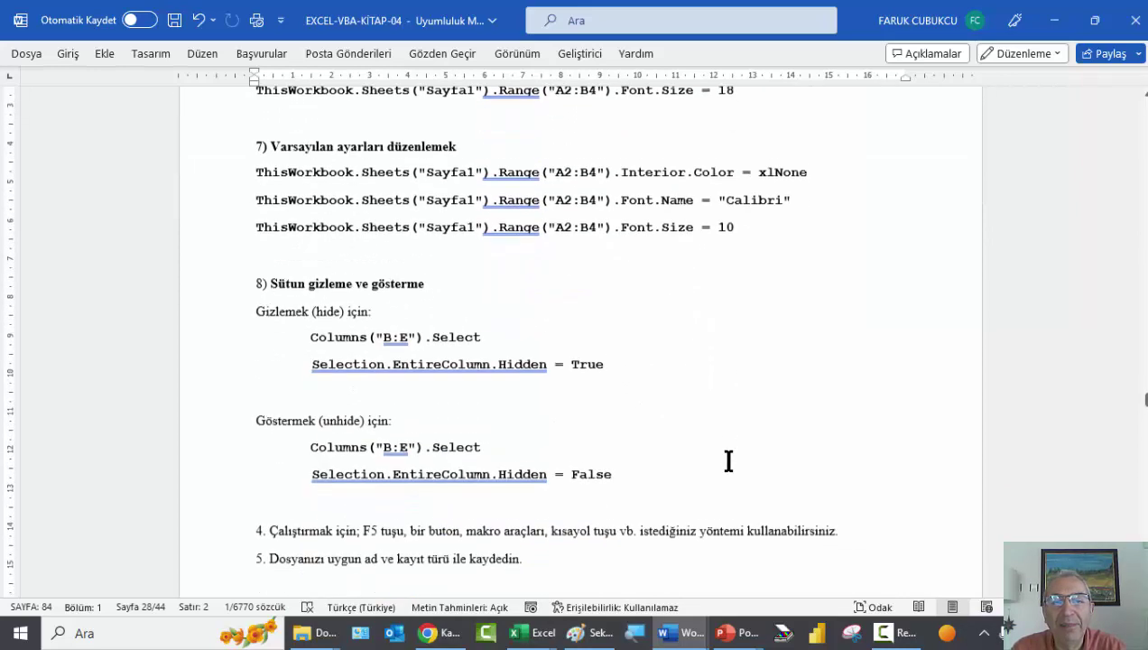